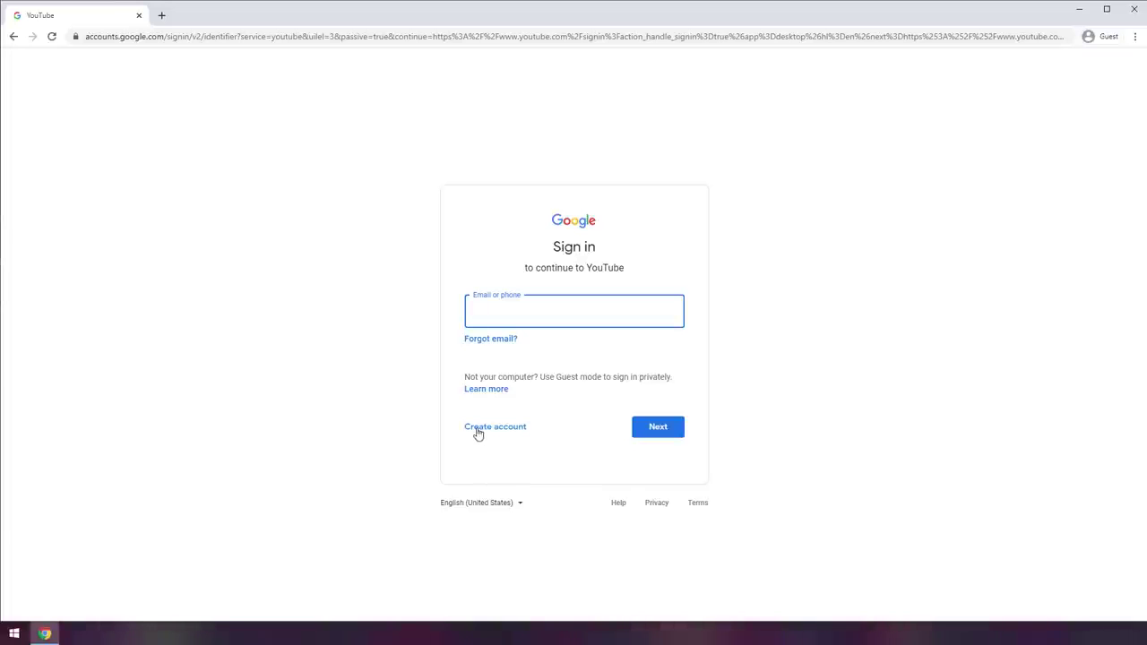
Start a personal Google account and enter the first and last name
click(497, 438)
click(498, 436)
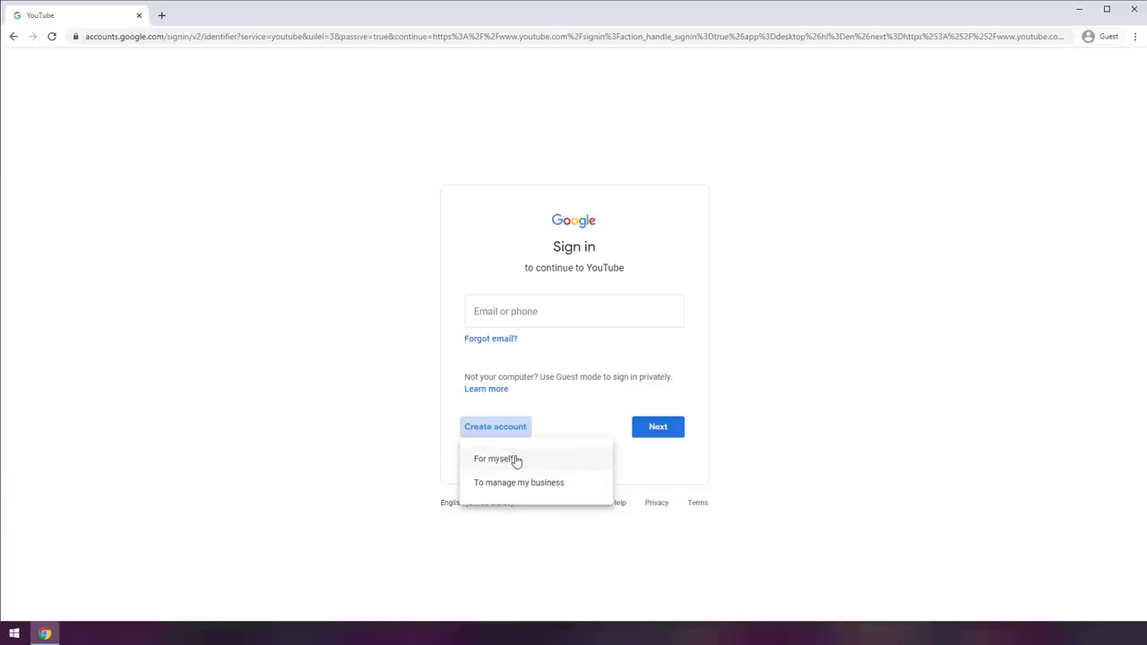
click(516, 460)
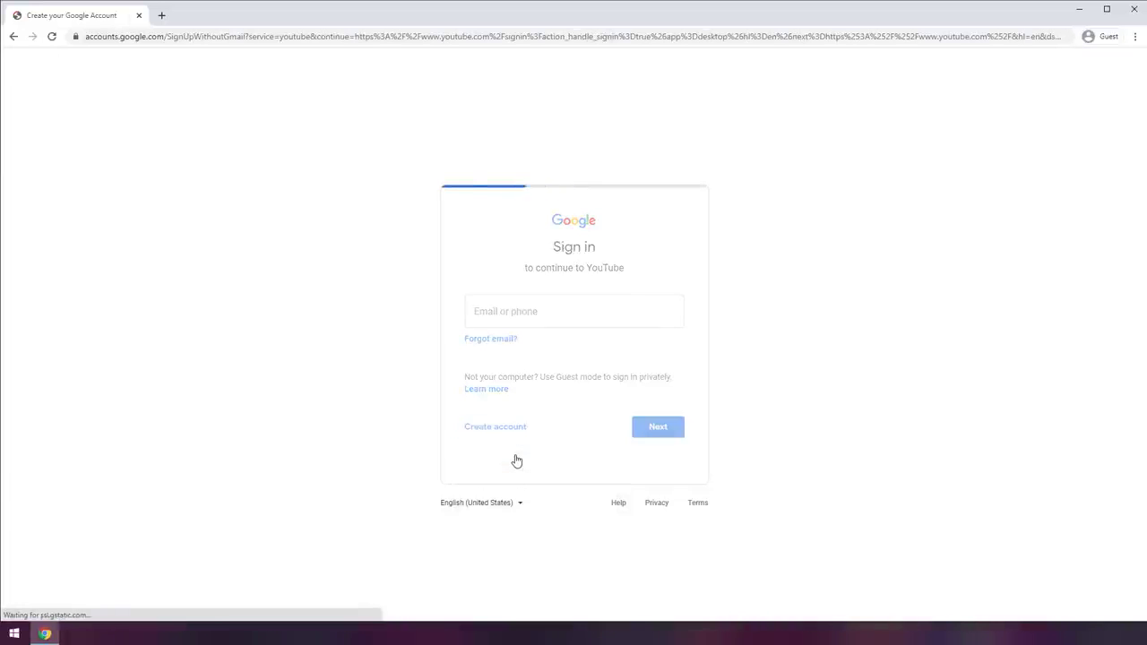
click(426, 281)
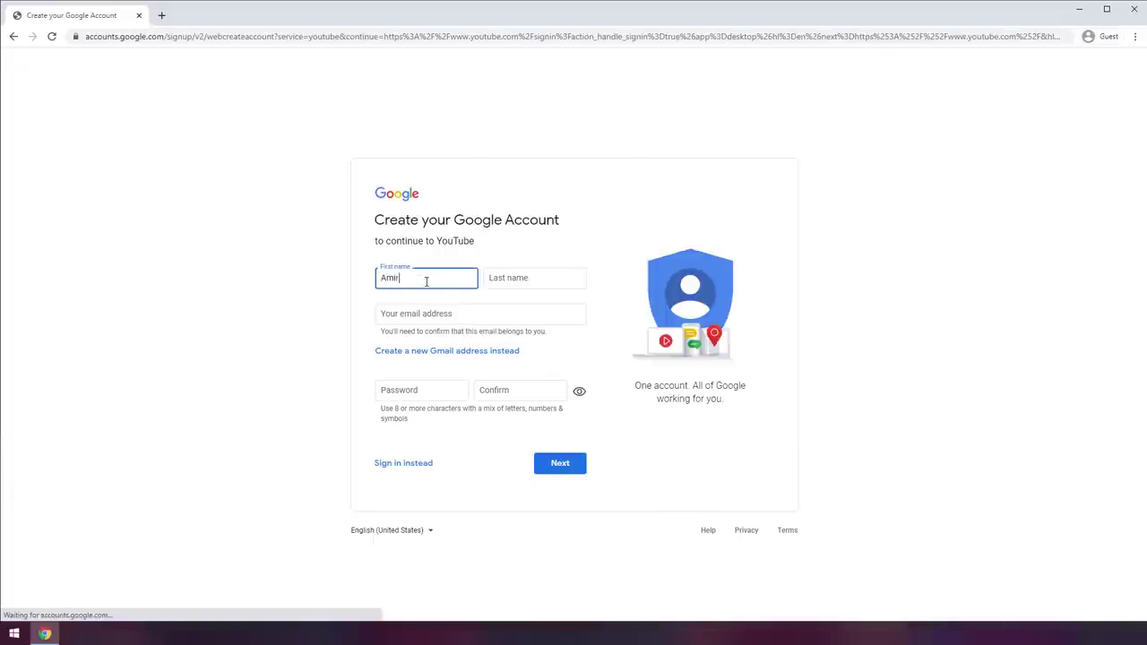
click(523, 279)
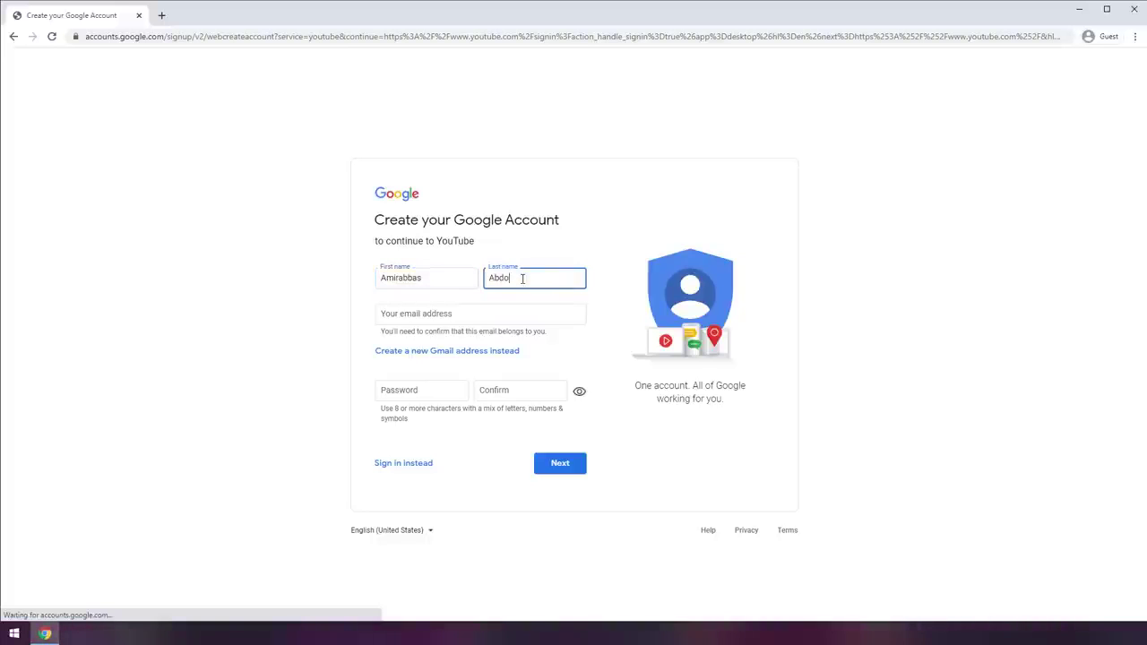
click(447, 307)
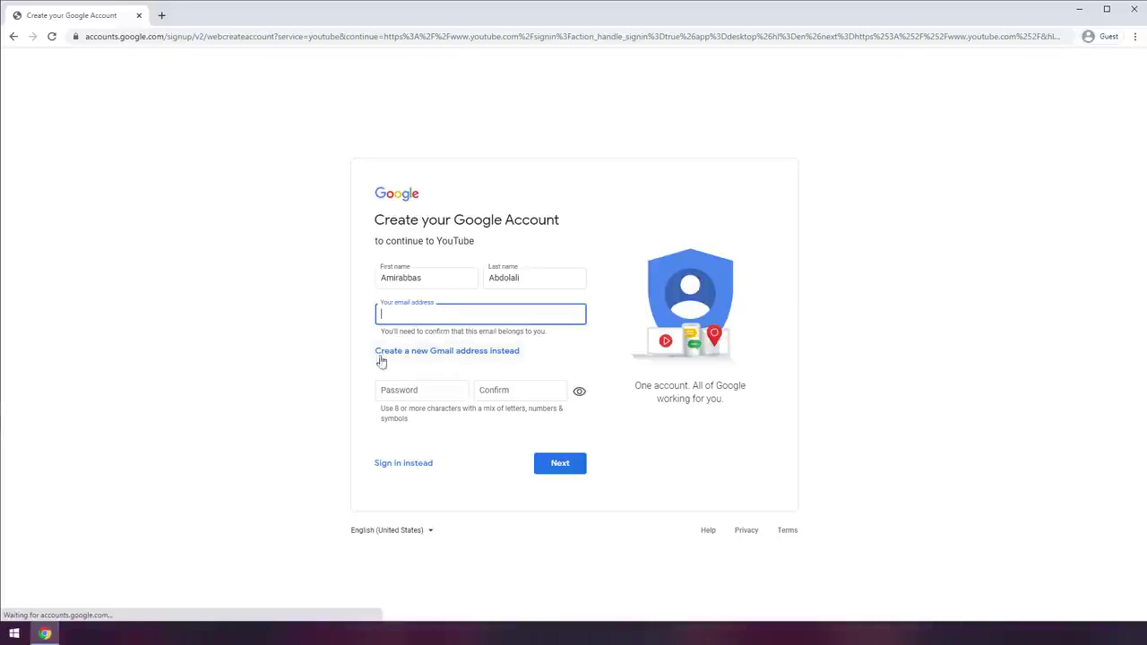
Choose a new Gmail username, set and confirm the password, and submit the form
click(498, 355)
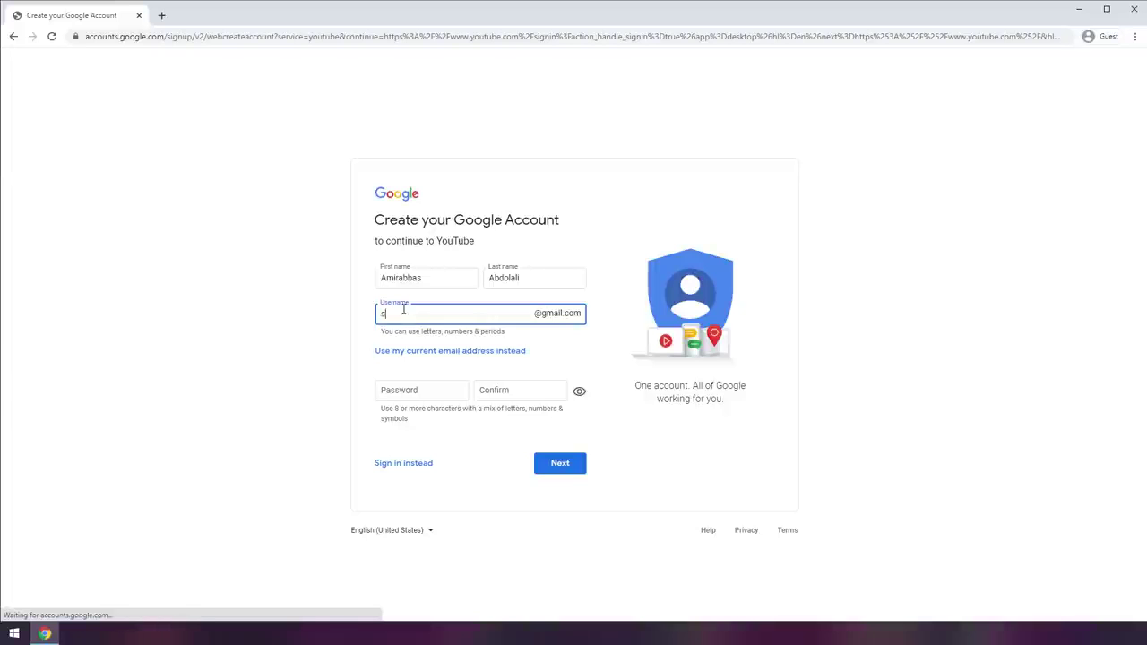
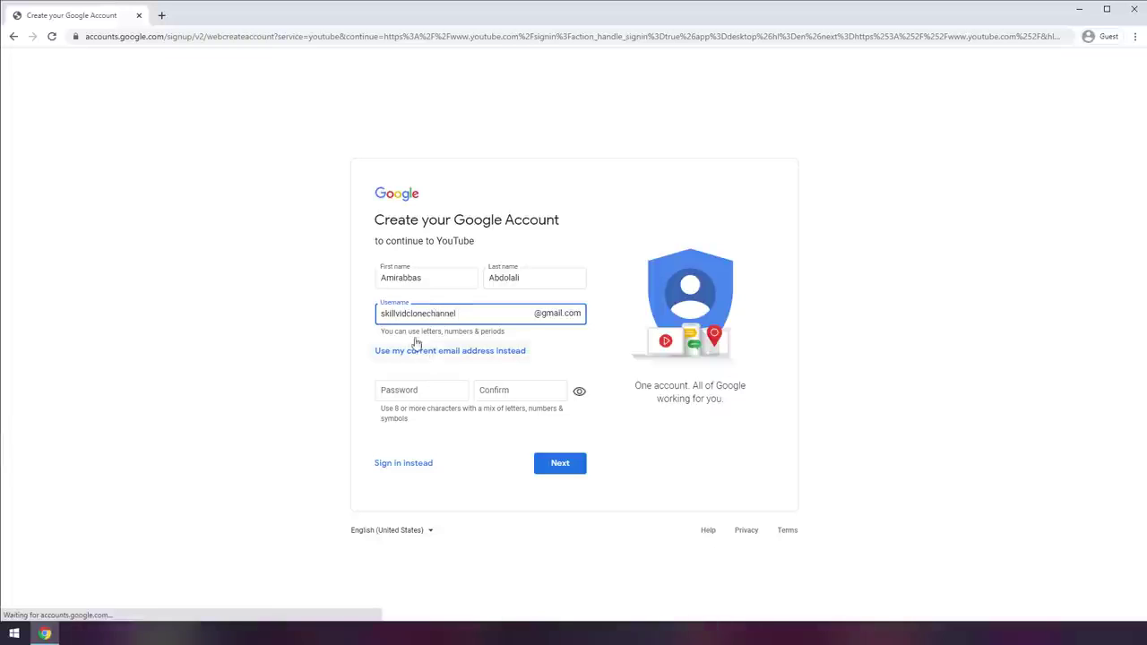
click(409, 314)
key(BackSpace)
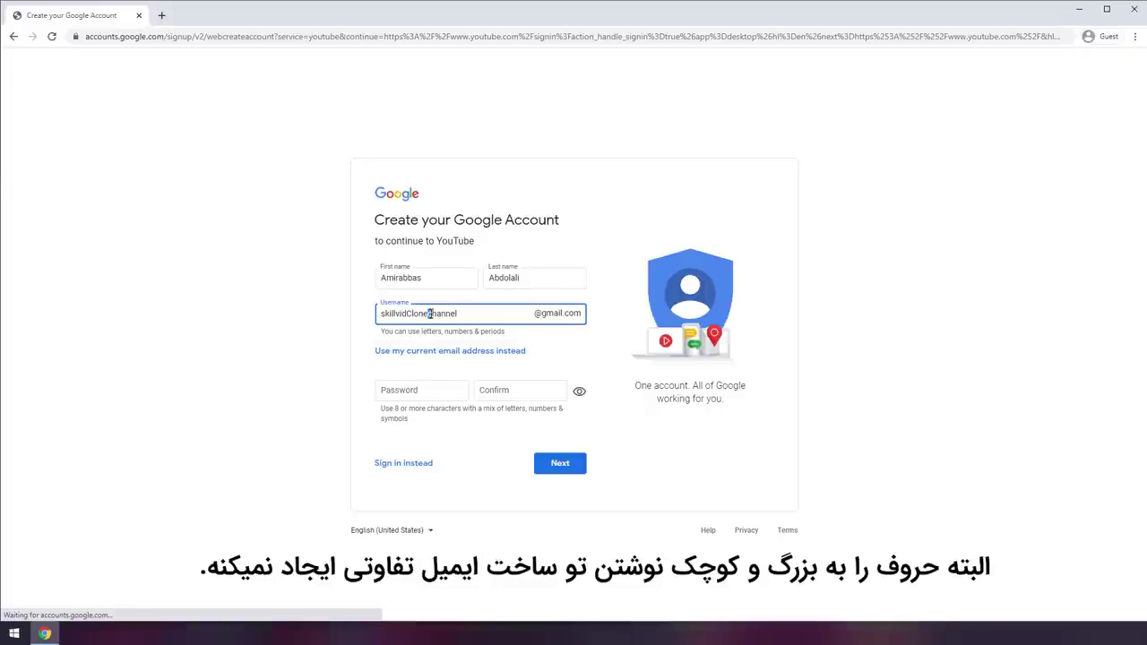
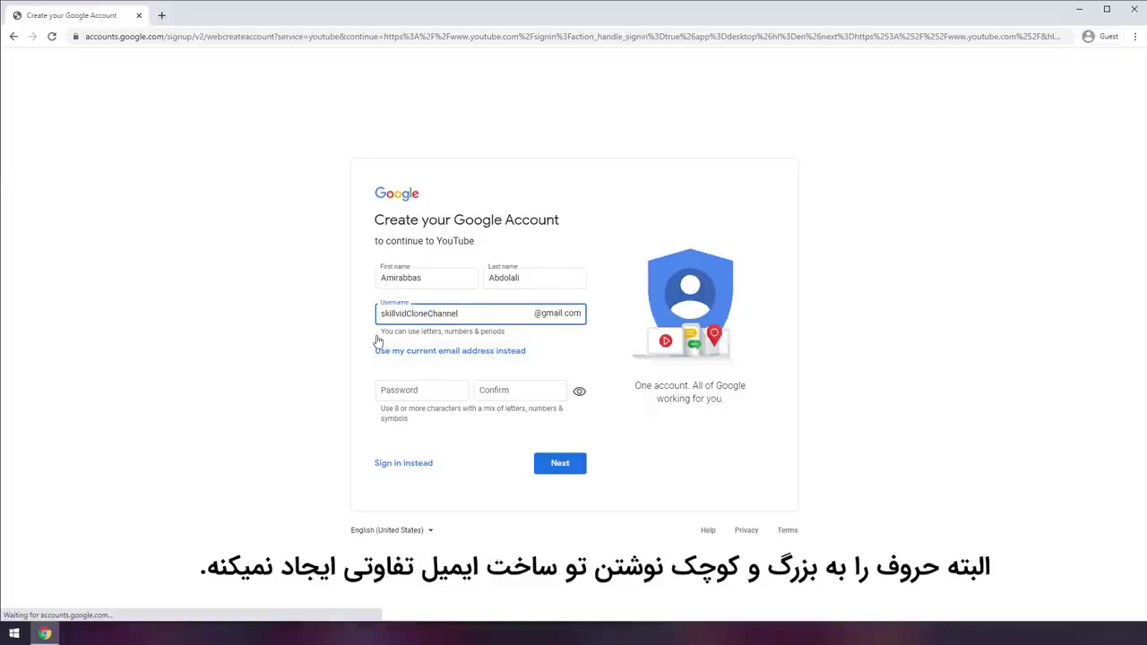
click(409, 389)
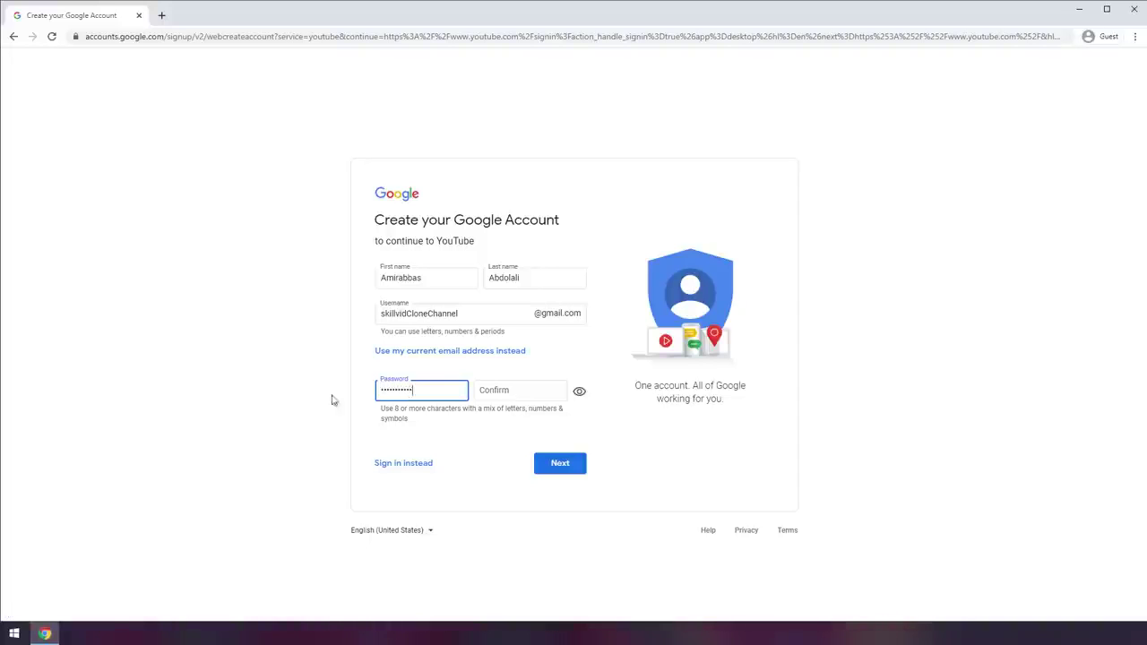
click(496, 387)
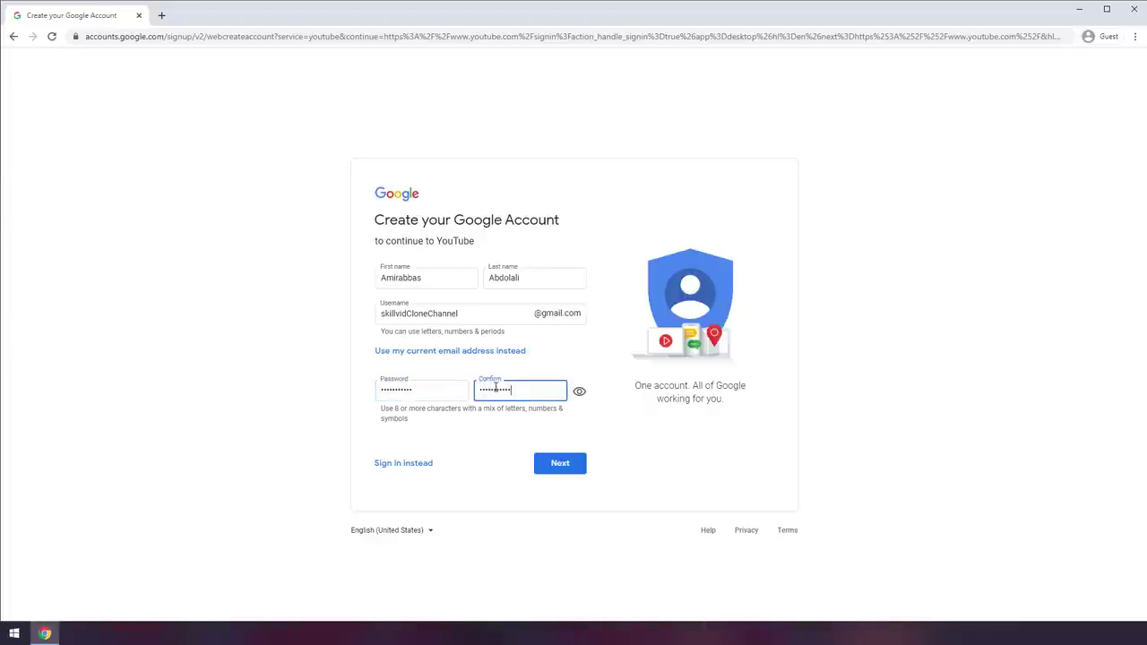
click(557, 471)
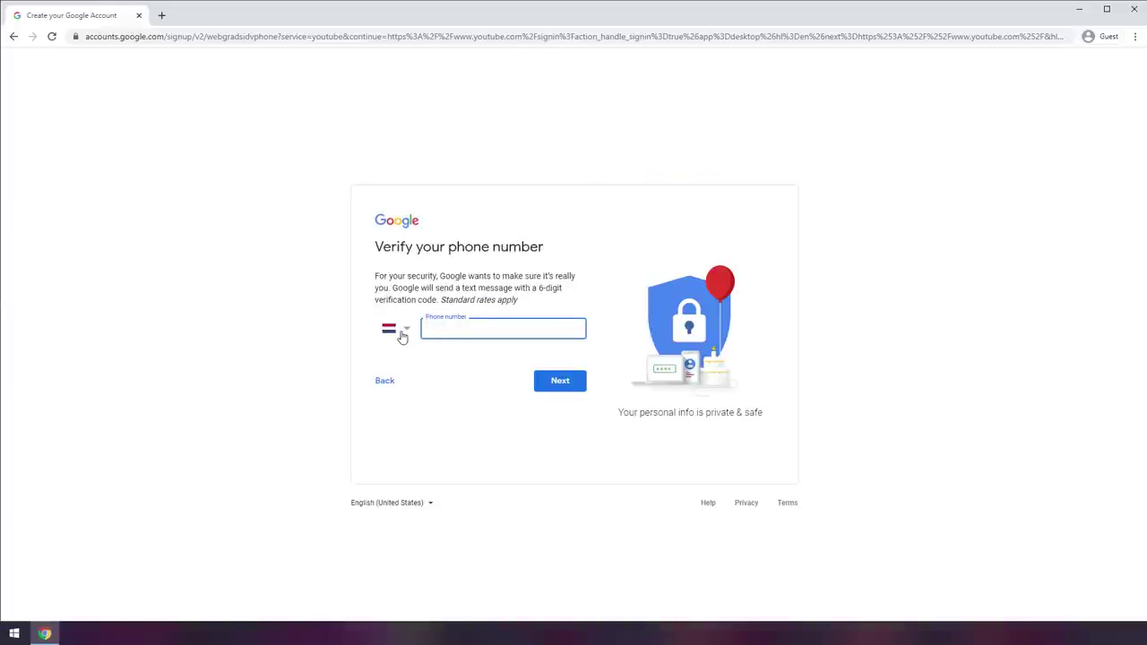
Verify the account with an Iran +98 phone number and the SMS code sent to it
click(401, 335)
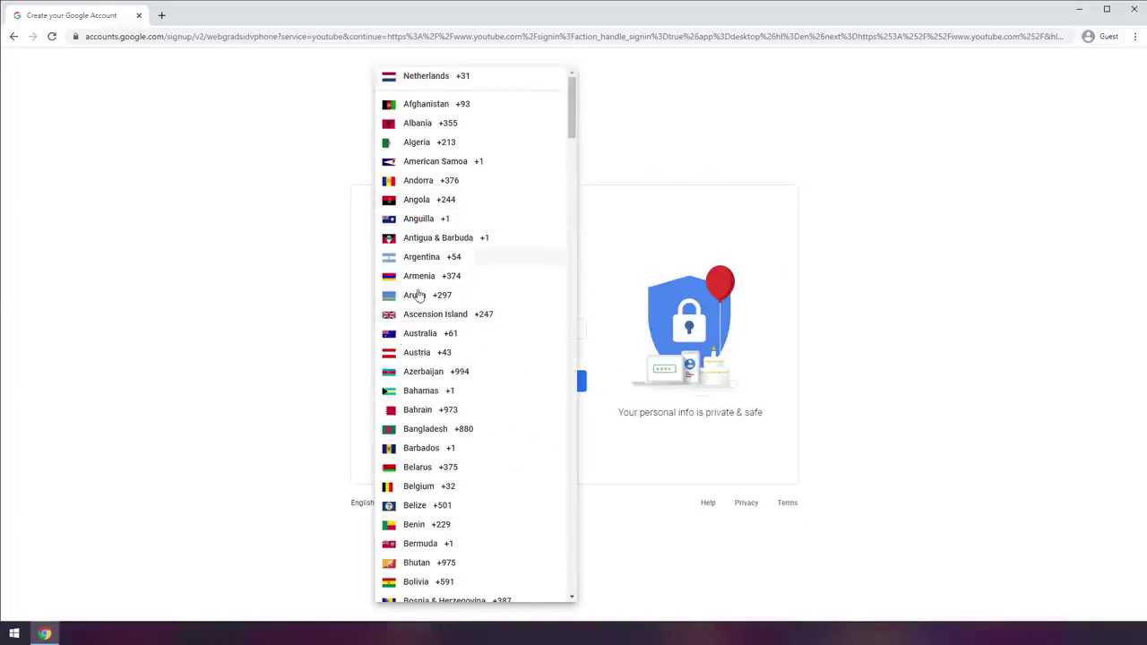
scroll(418, 297, down, 2)
scroll(417, 298, down, 8)
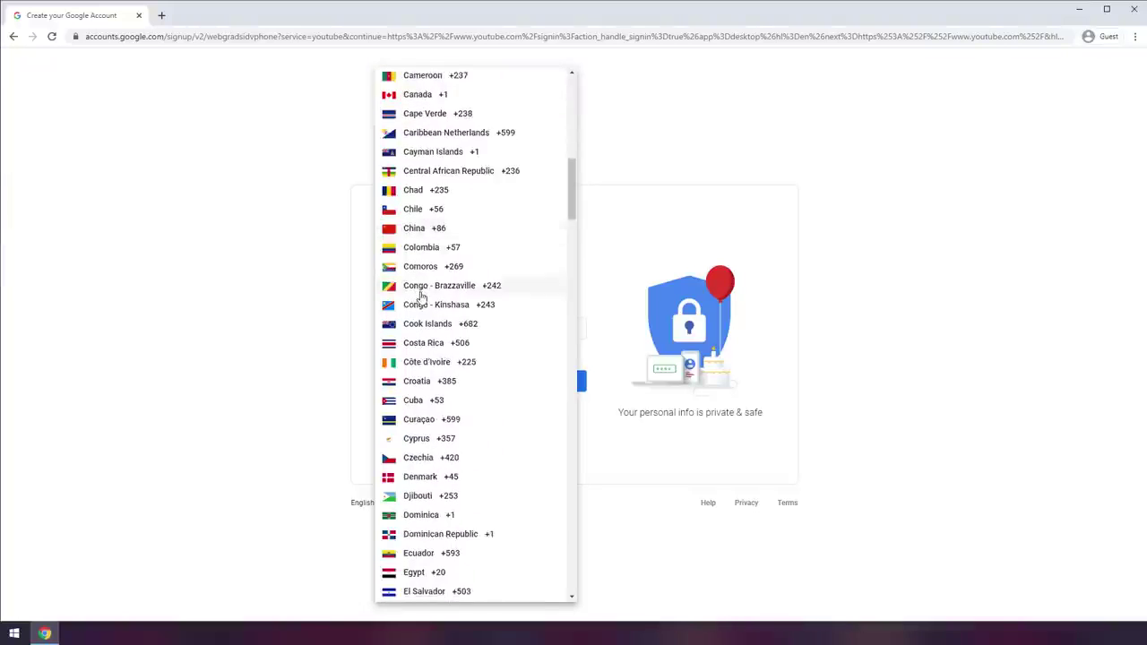
scroll(424, 303, down, 7)
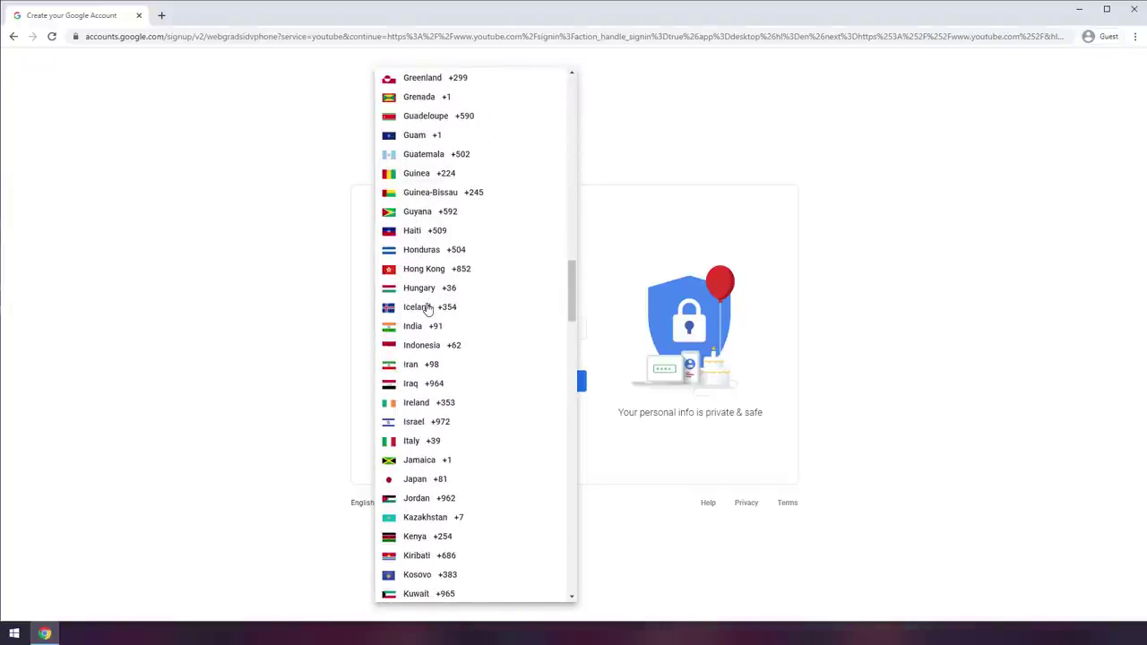
click(430, 364)
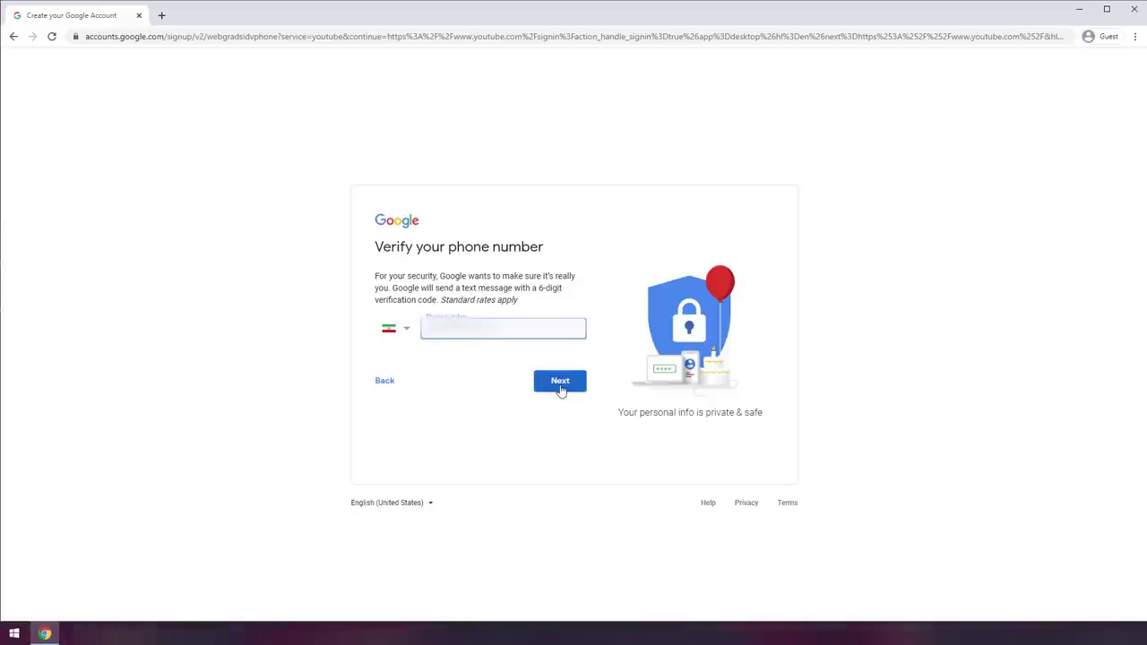
click(560, 382)
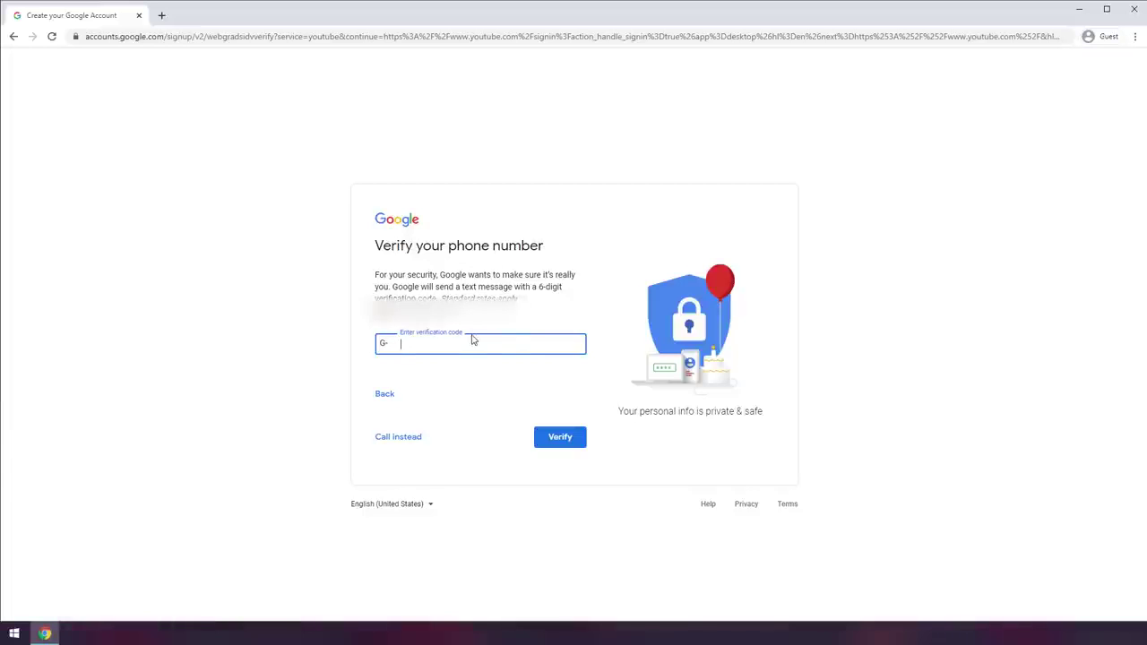
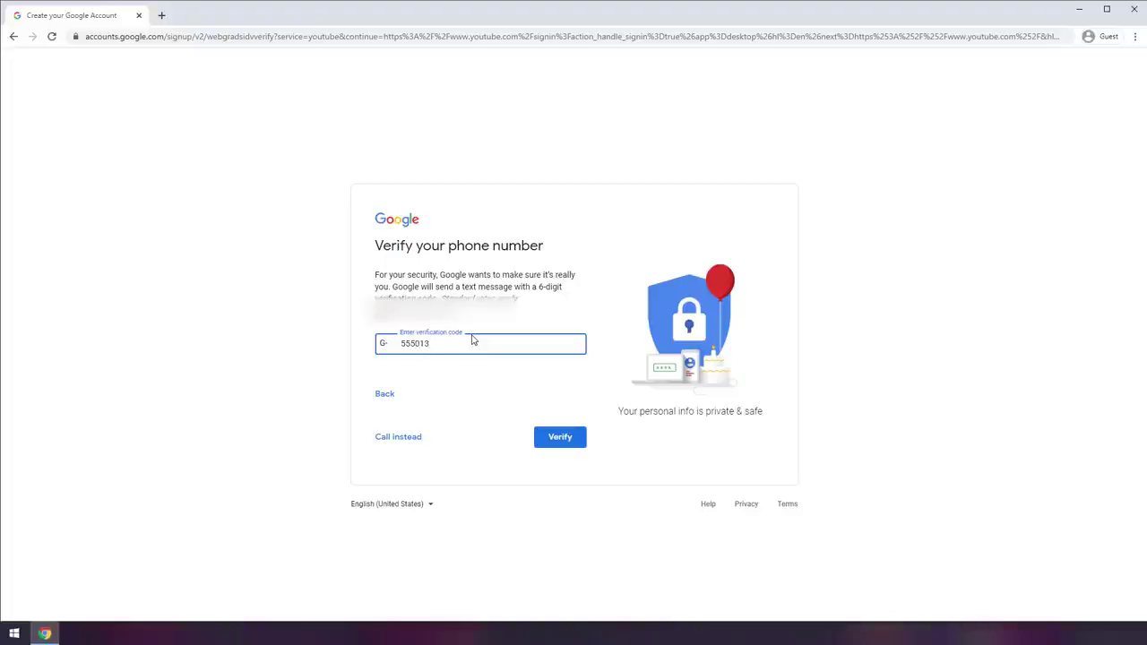
click(558, 438)
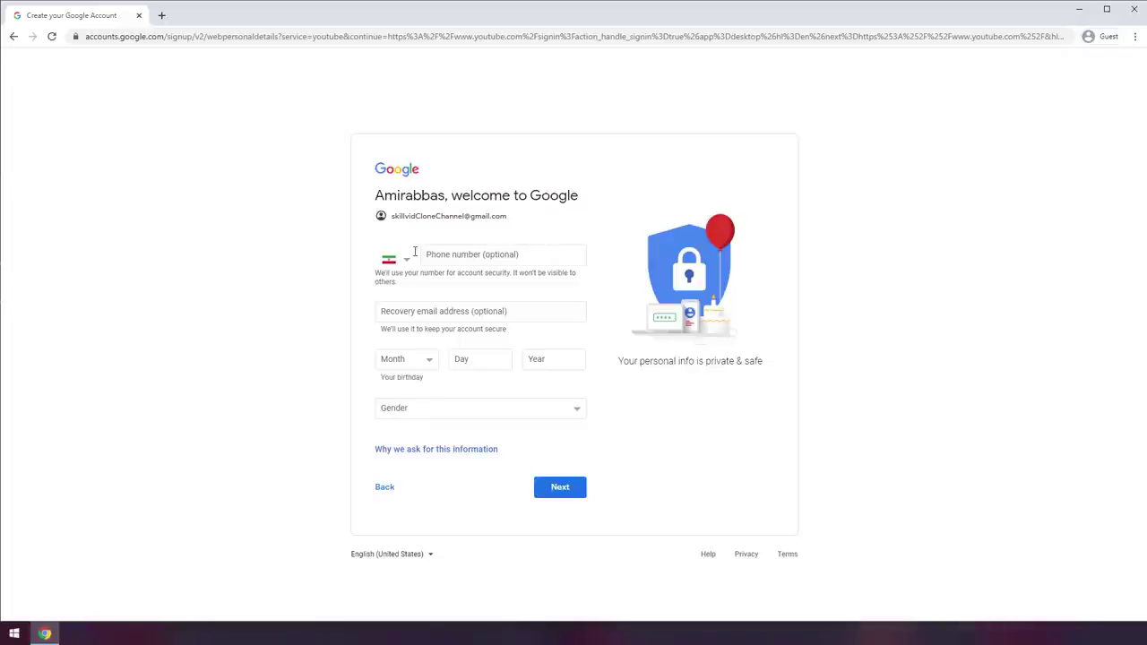
Enter birthday January 1, 1970 and gender Male, then submit the personal details
click(397, 307)
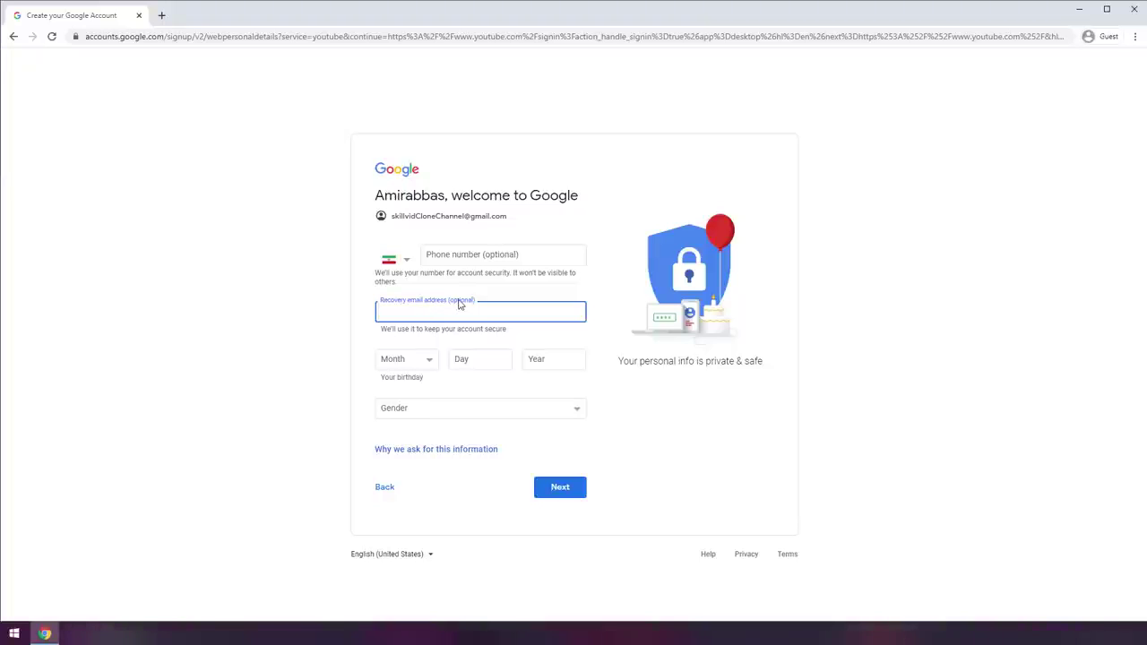
click(415, 366)
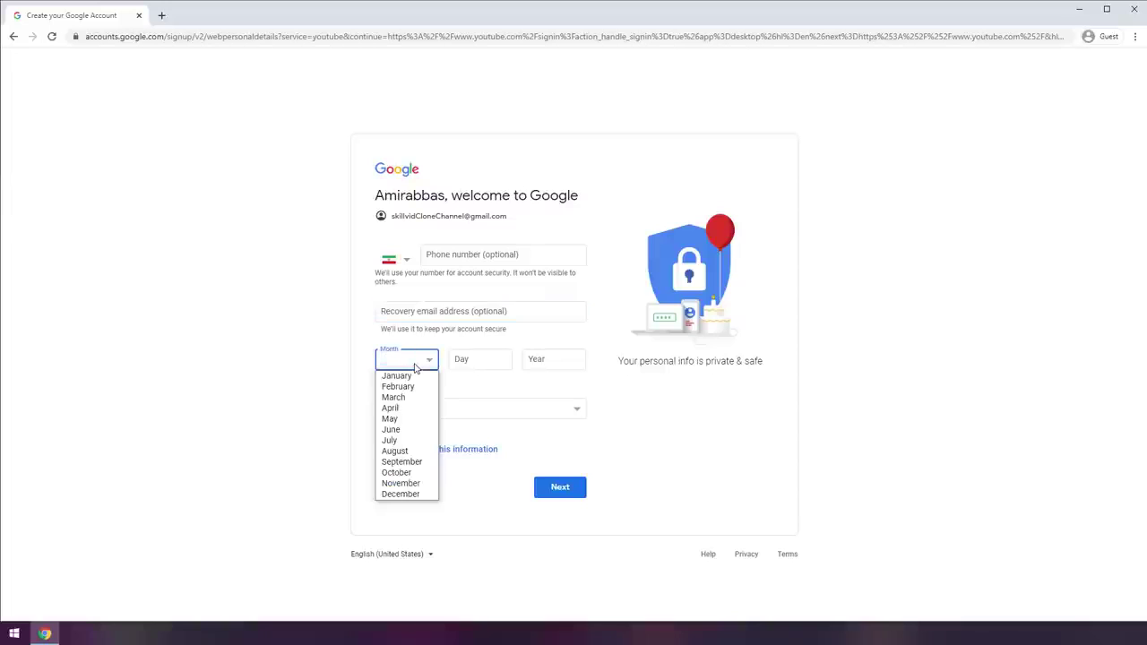
click(399, 375)
click(481, 360)
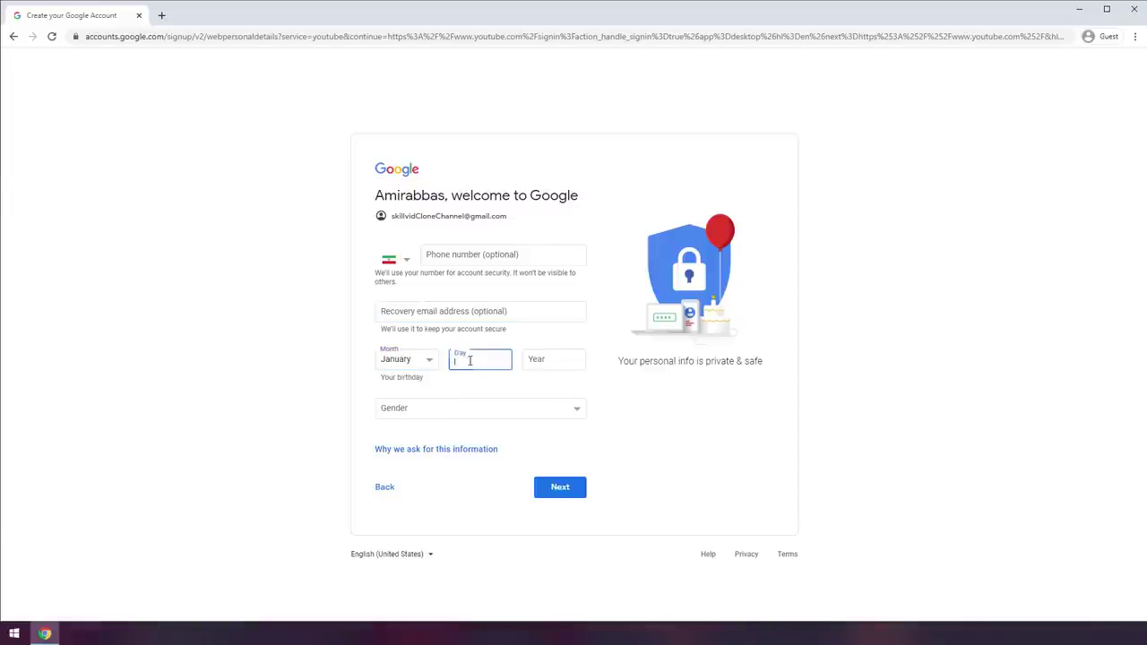
click(537, 358)
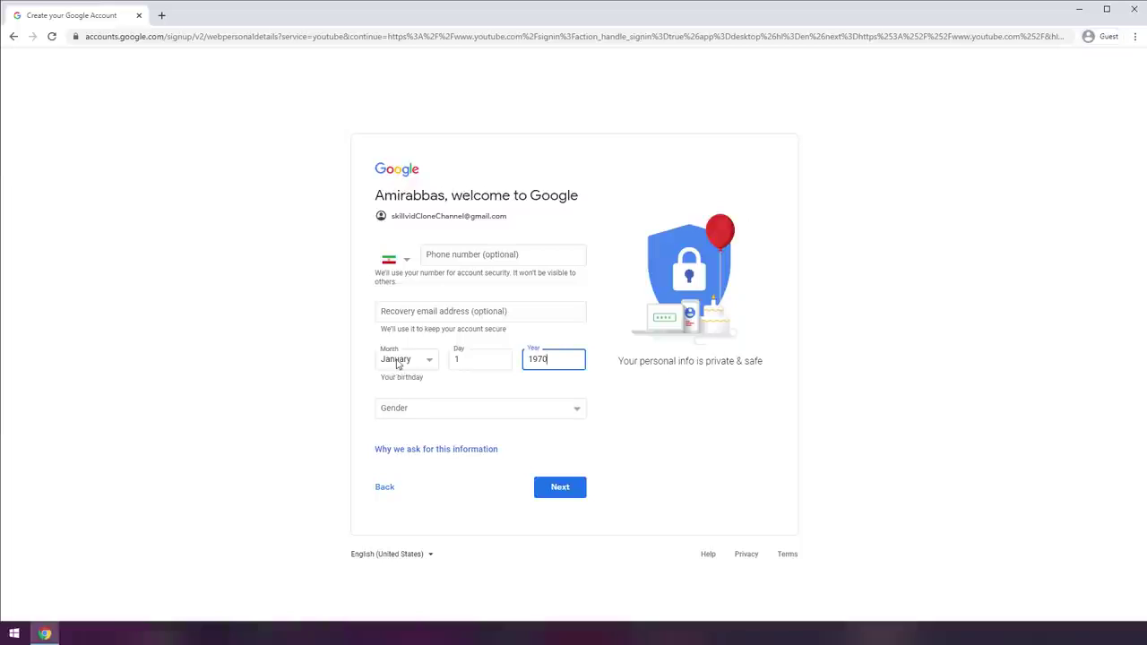
click(412, 412)
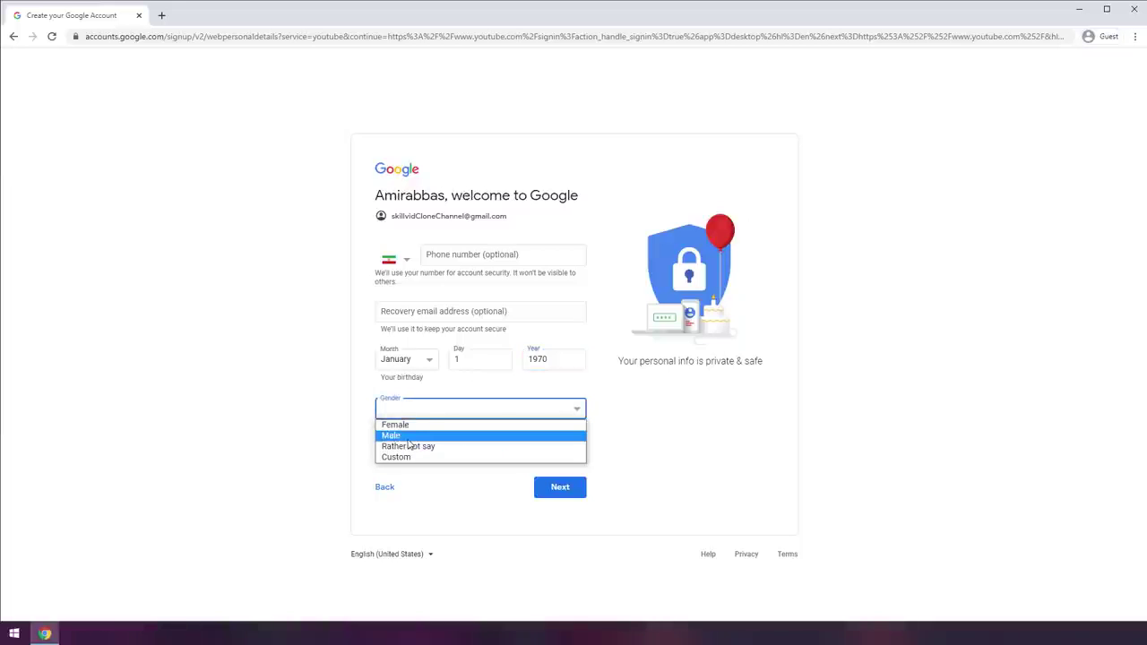
click(410, 434)
click(557, 488)
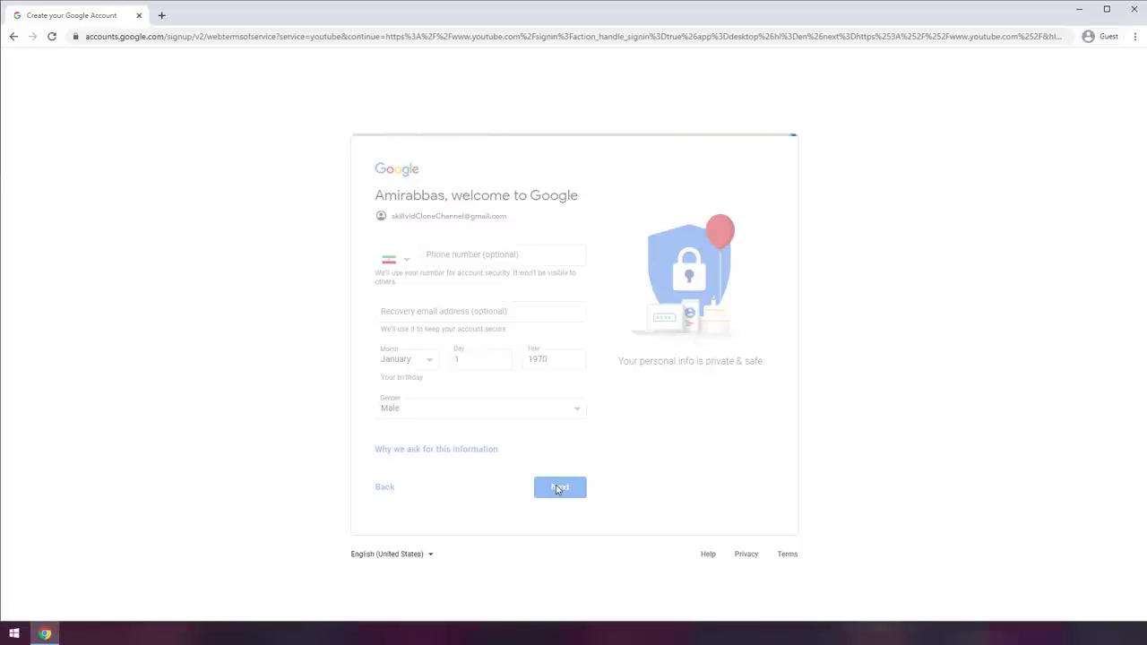
Accept the Terms of Service and data-processing agreements, then create and confirm the account
scroll(484, 403, down, 6)
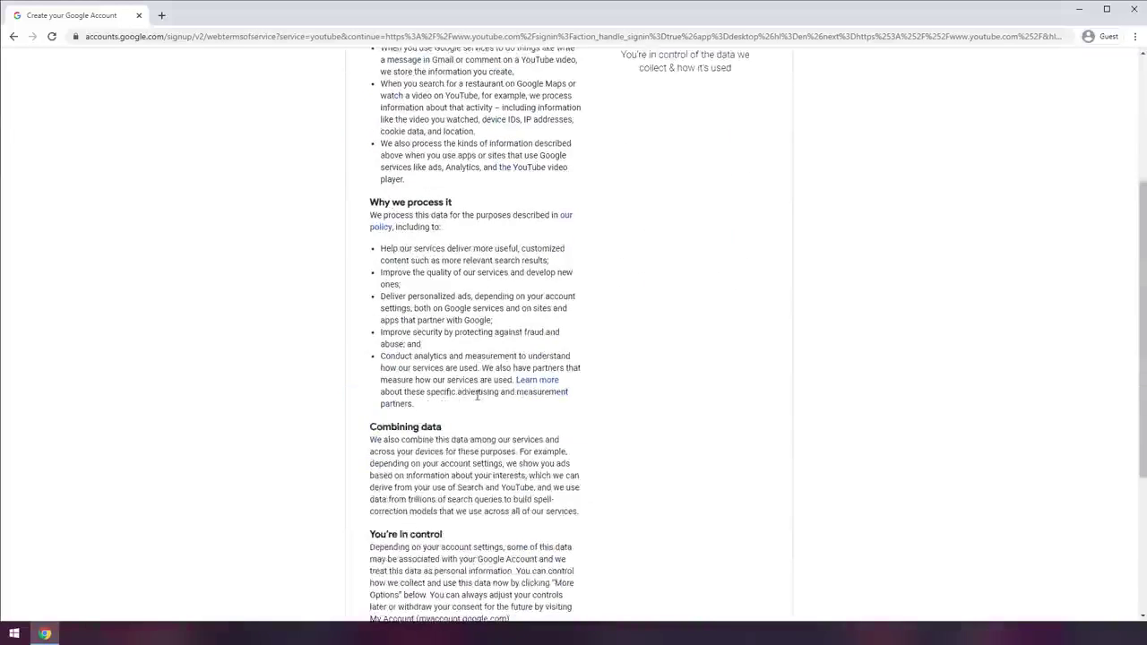
click(377, 453)
click(377, 486)
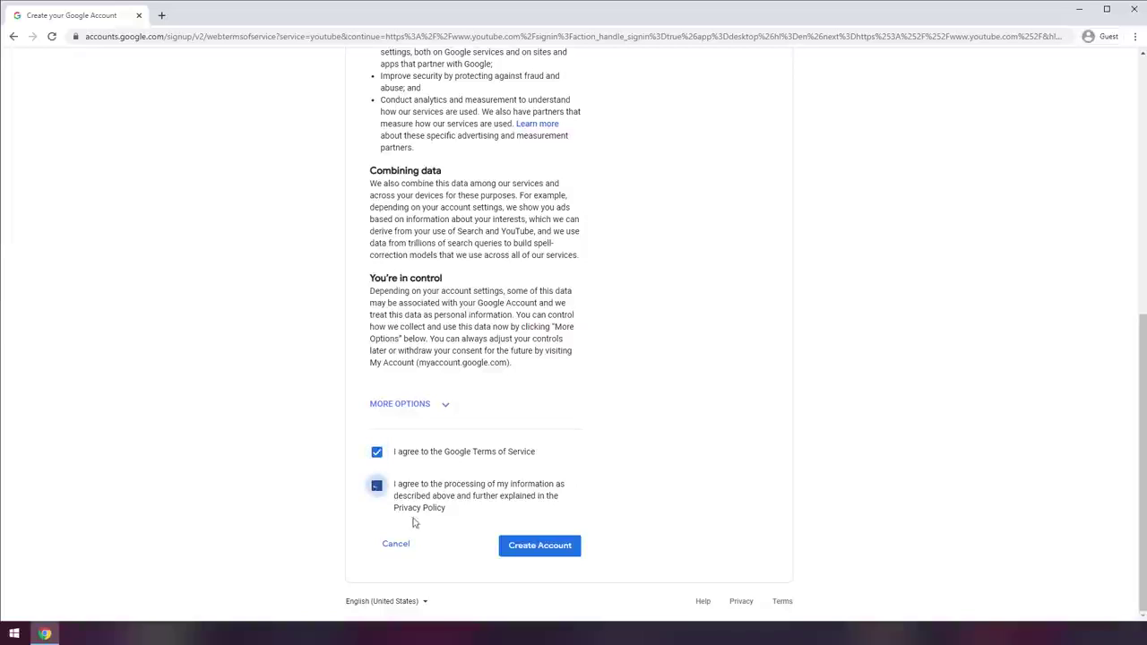
click(540, 548)
click(604, 421)
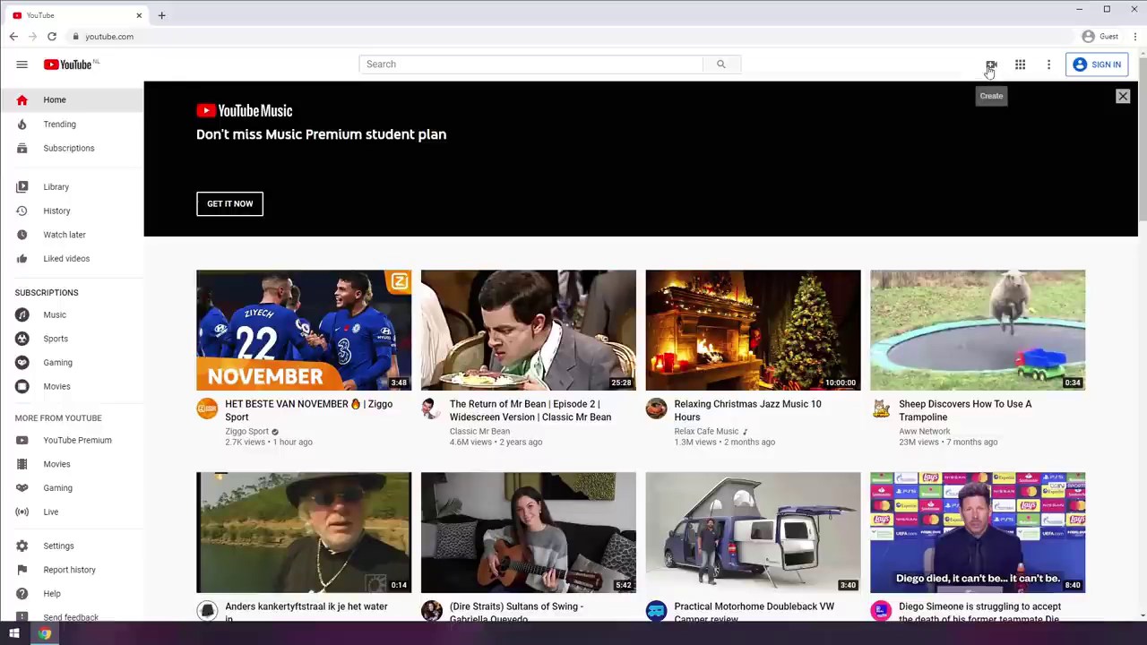
Sign in to YouTube with the new account and choose Upload video from the Create menu
click(1104, 64)
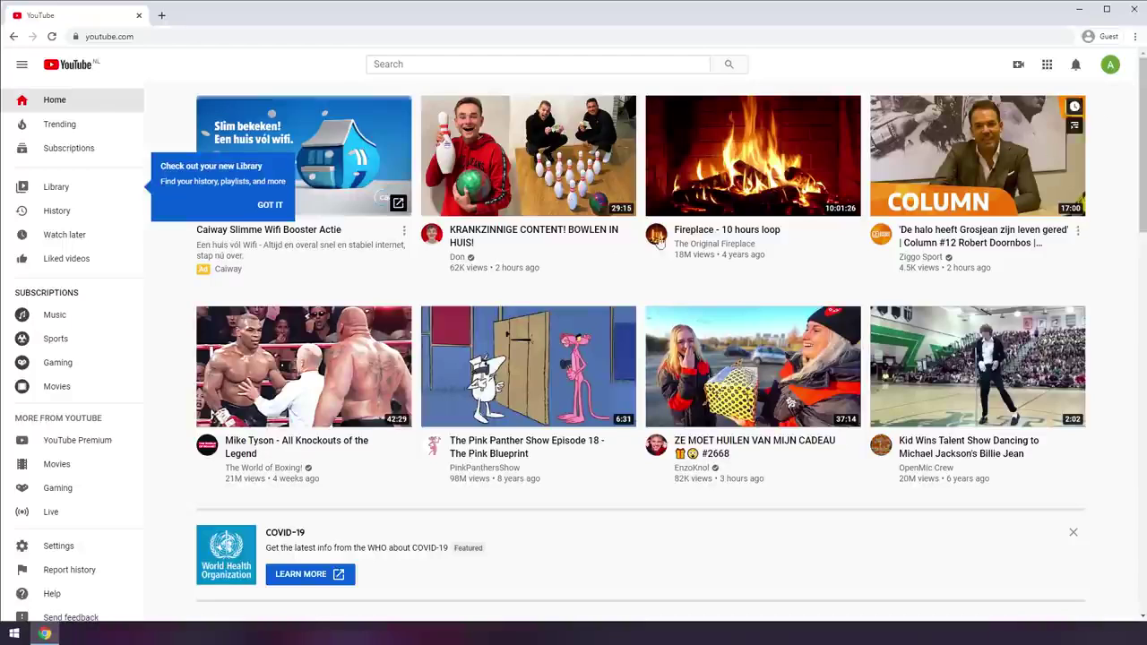
click(1109, 75)
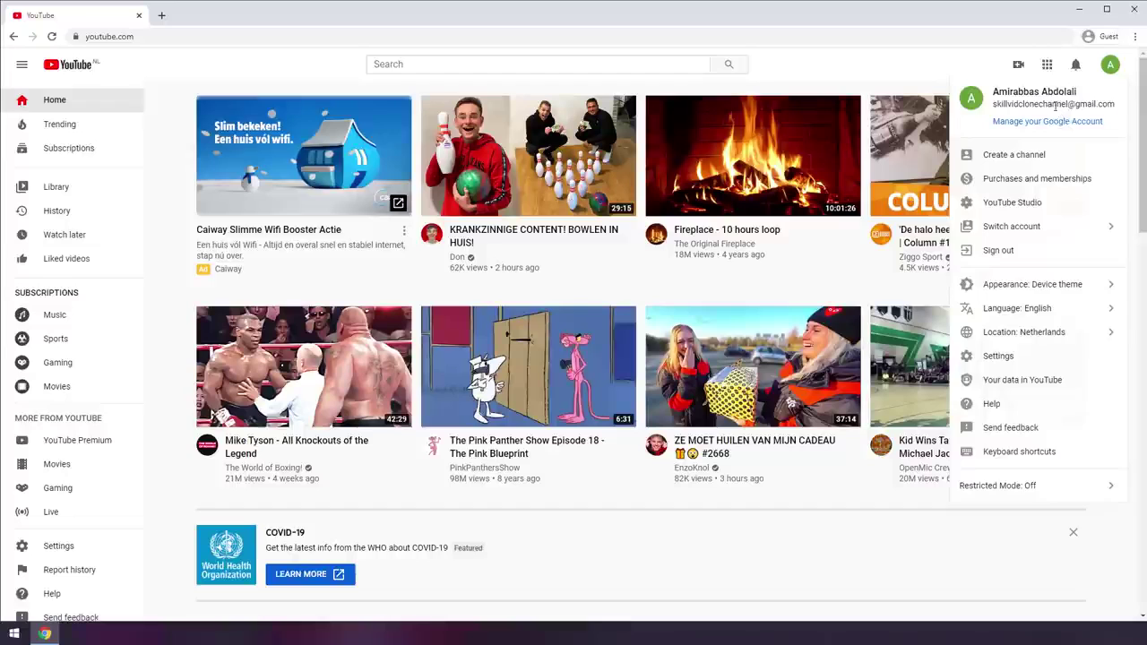
click(926, 78)
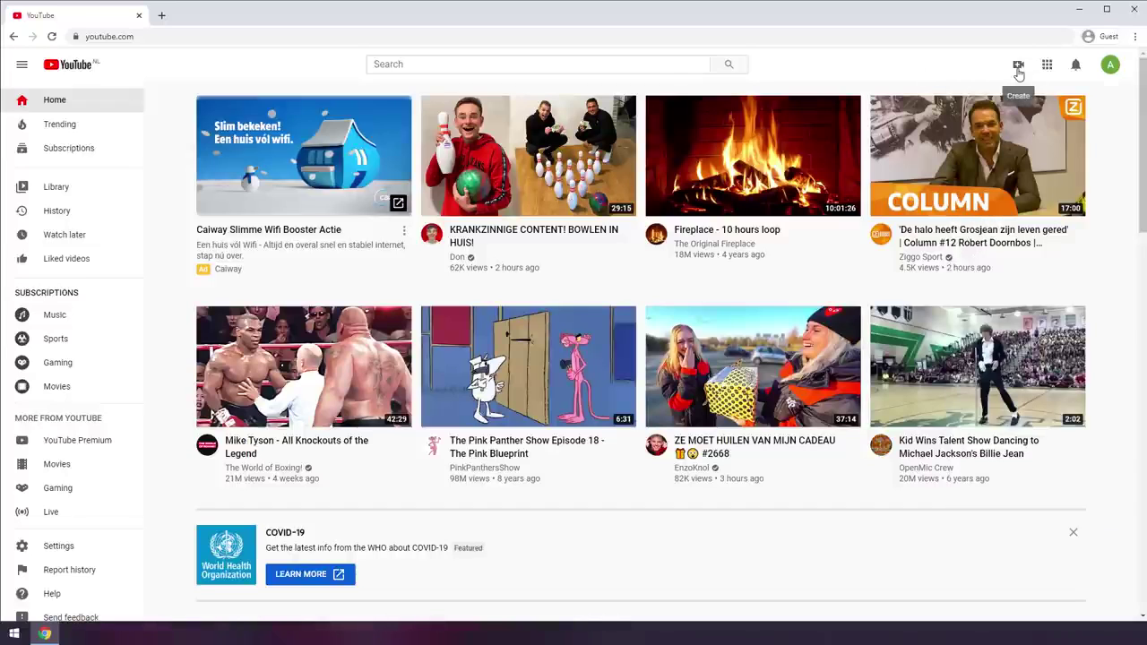
click(1018, 70)
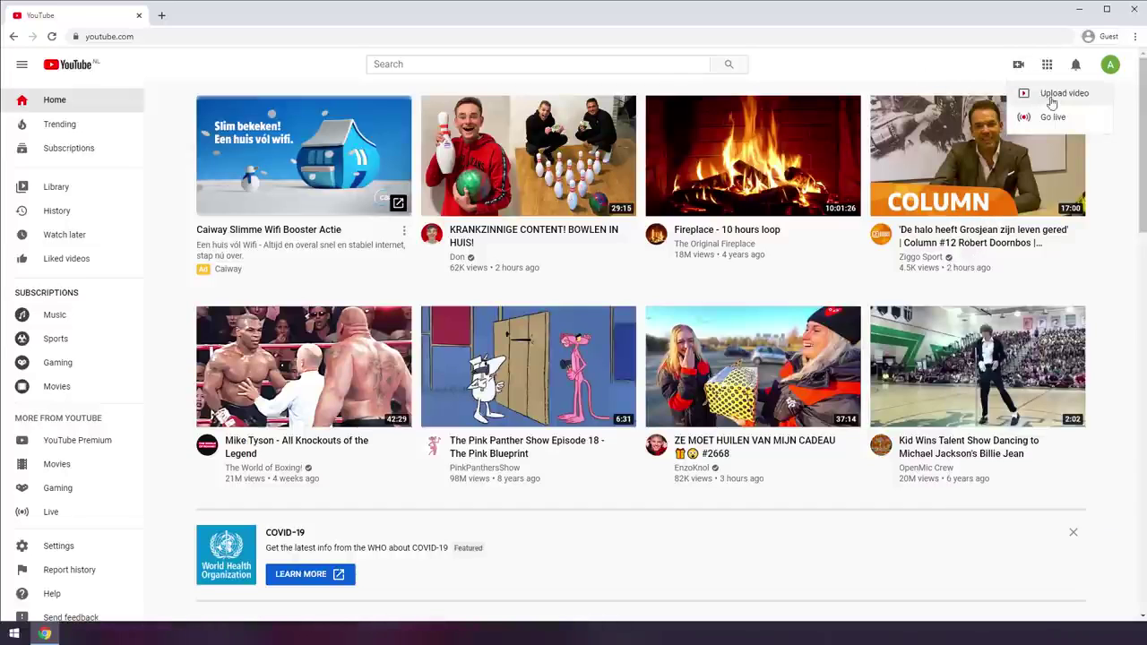
click(1050, 99)
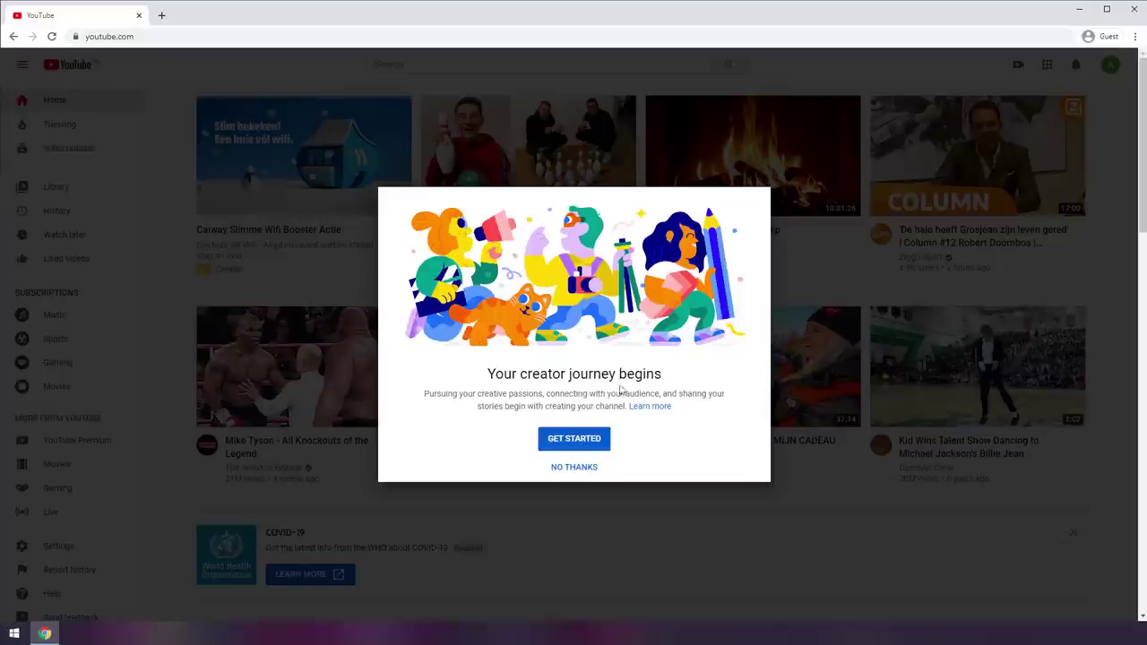
Begin channel creation with Get Started and select the 'Use a custom name' option
click(571, 439)
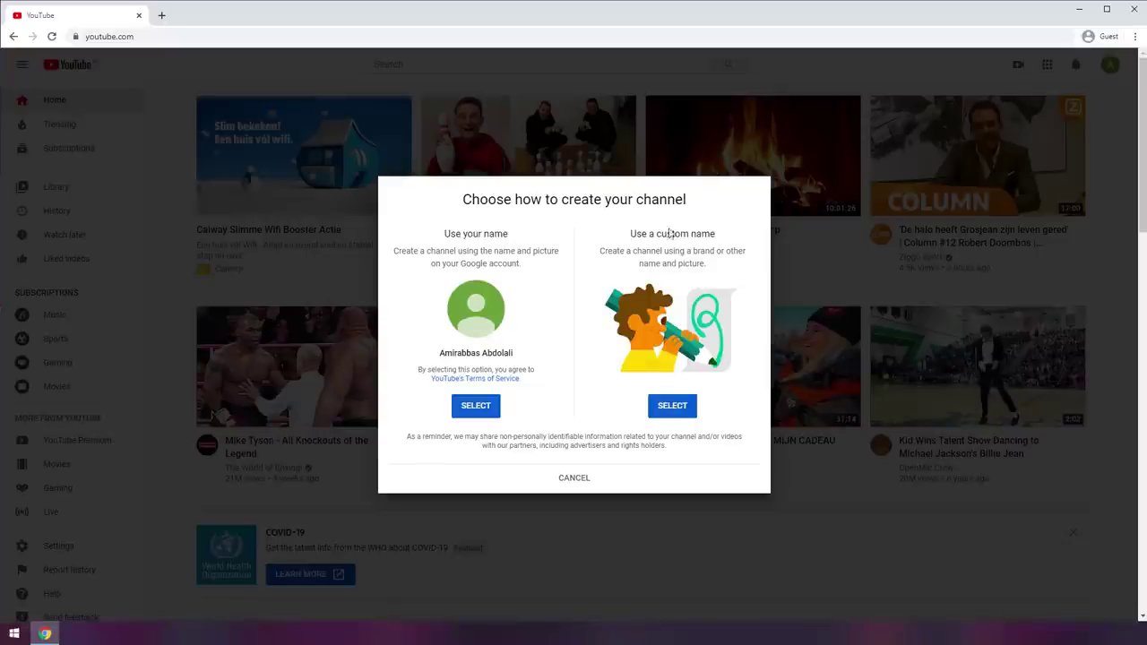
click(664, 407)
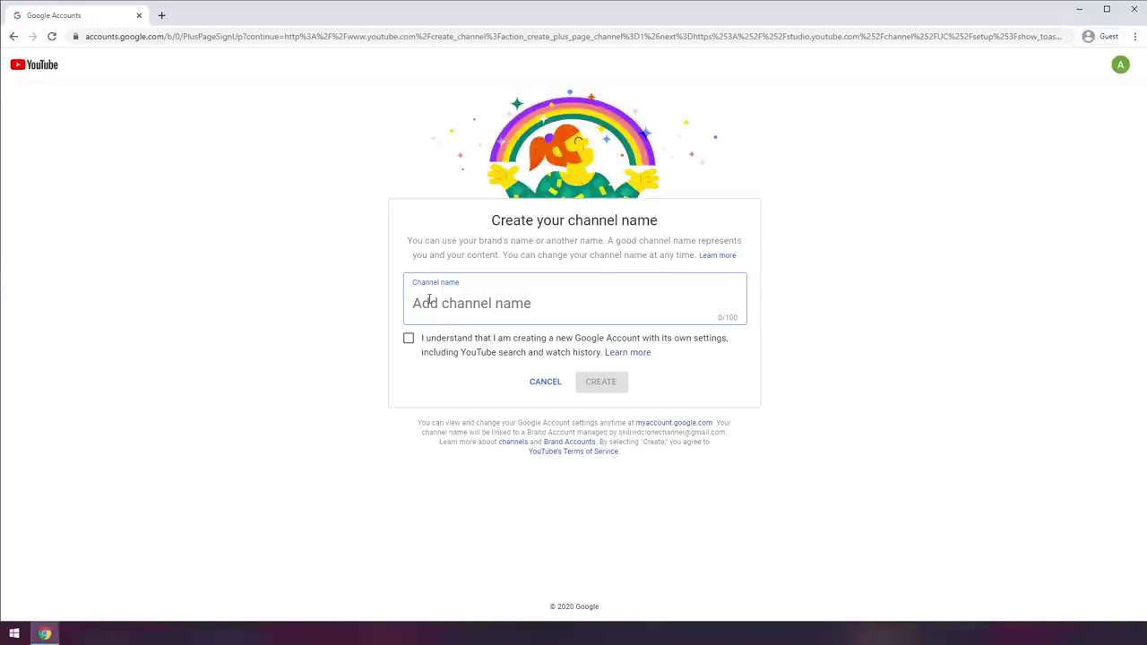
Name the channel skillvidCloneChannel, acknowledge the new Google Account, and create it
text(skillv)
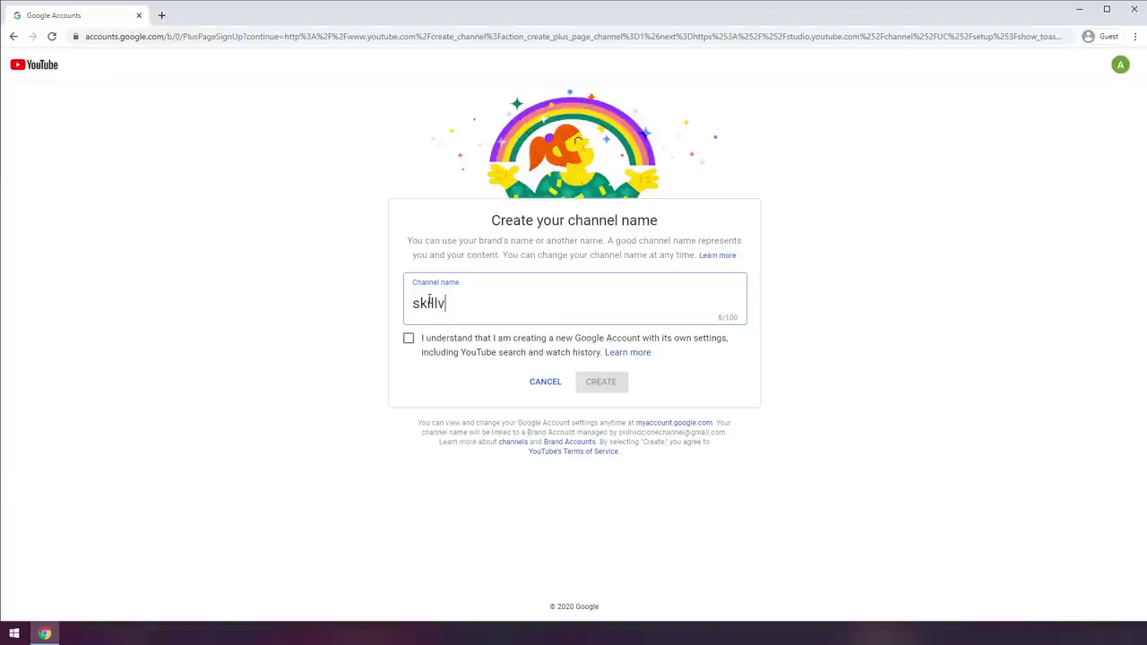
text(idCloneChannel)
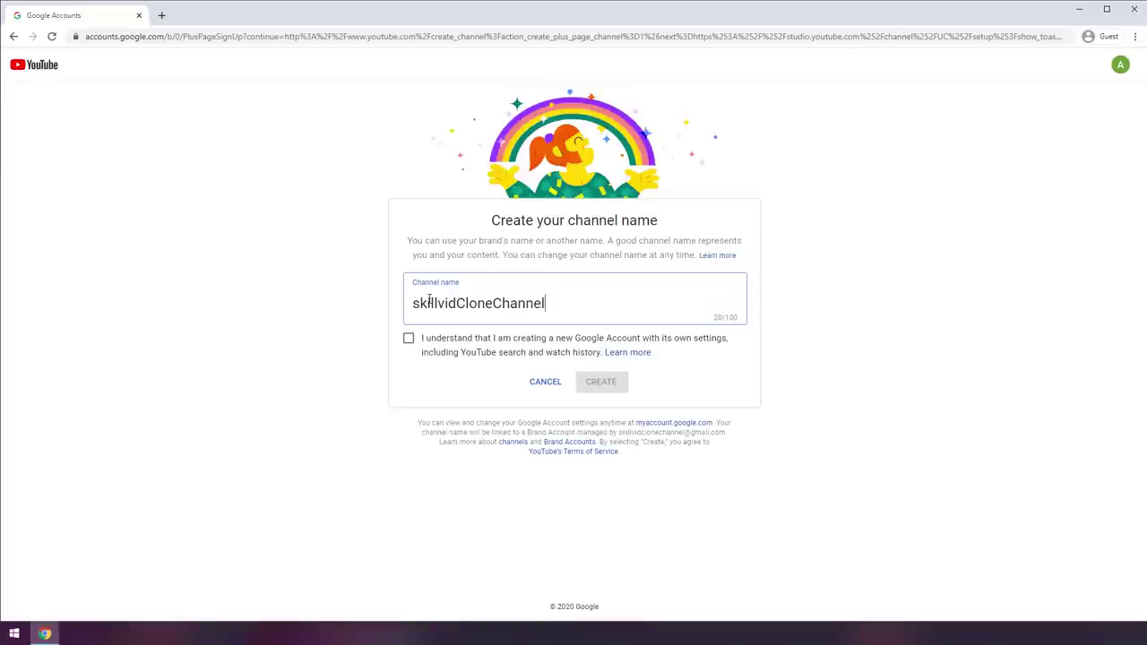
click(409, 339)
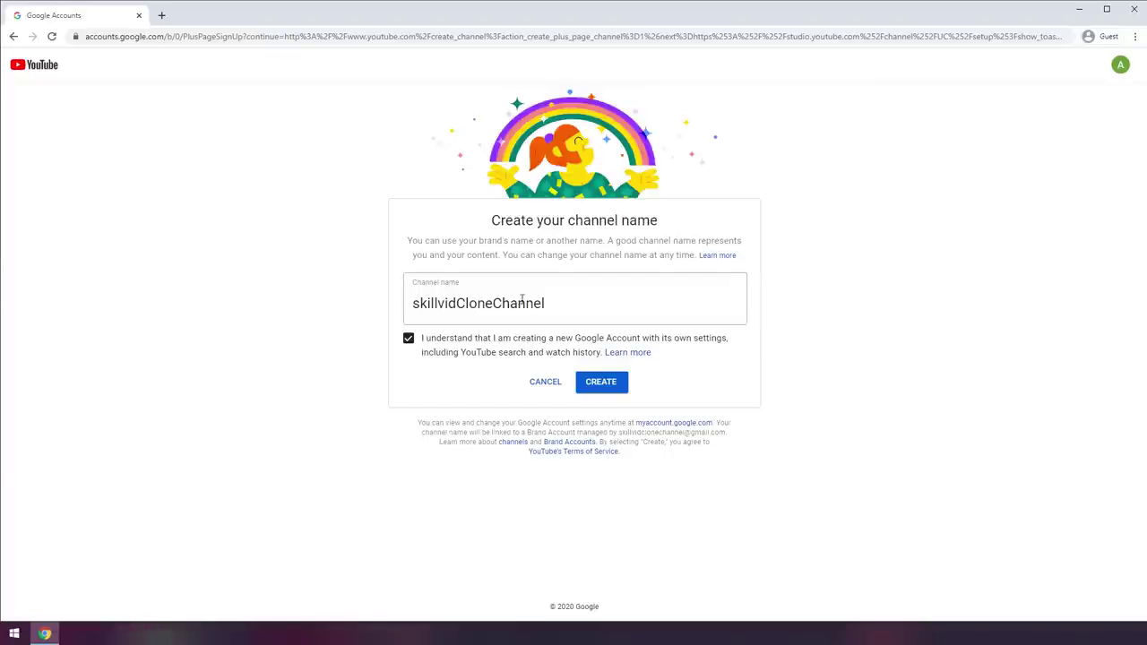
click(614, 385)
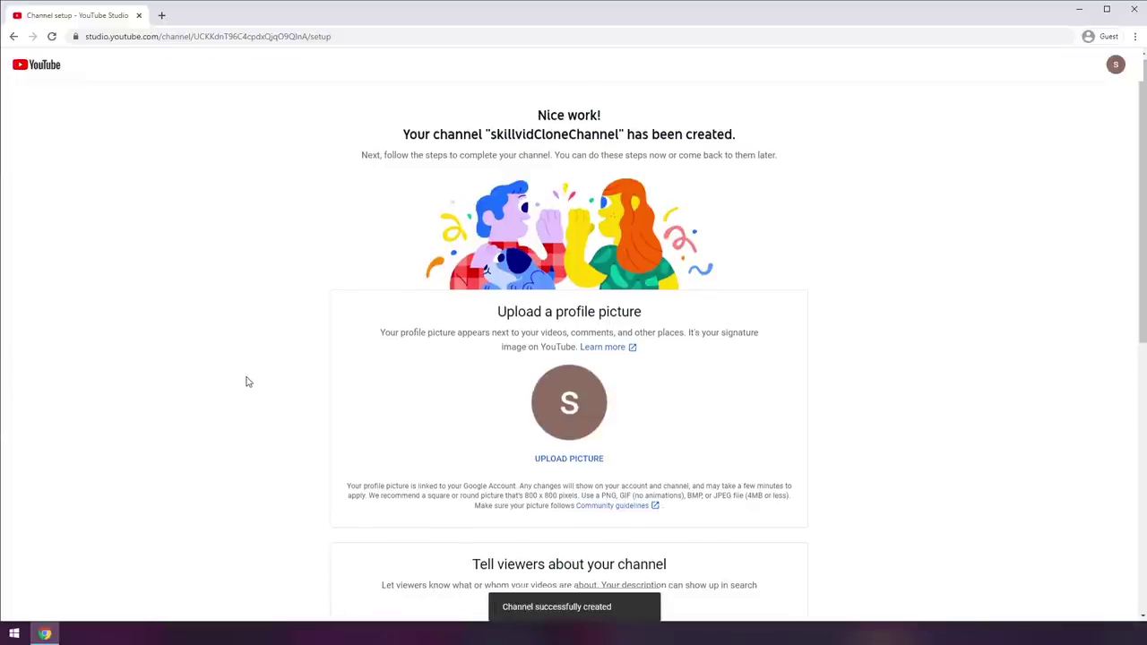
Leave the channel description and other setup fields empty and choose Set Up Later
scroll(248, 382, down, 1)
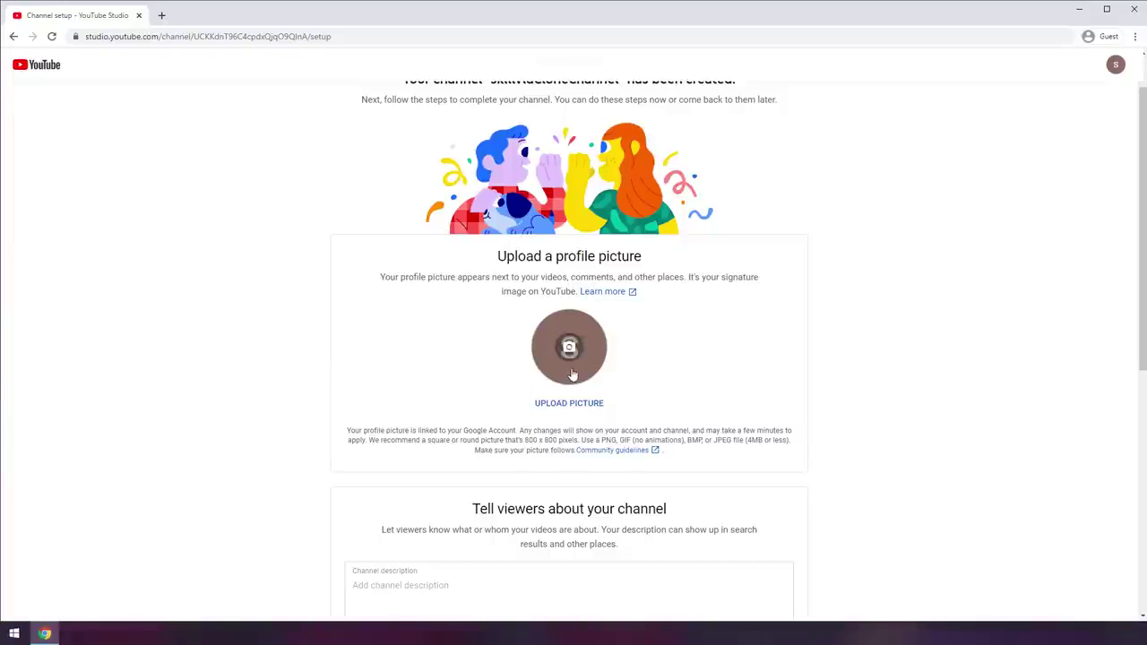
scroll(496, 377, down, 3)
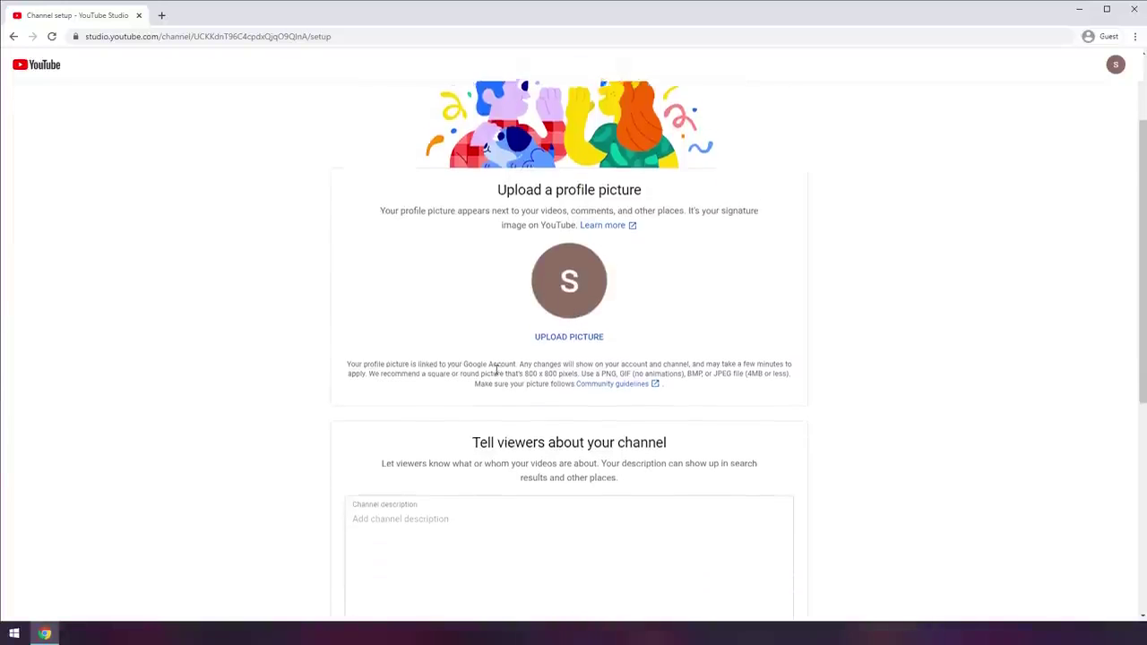
click(348, 235)
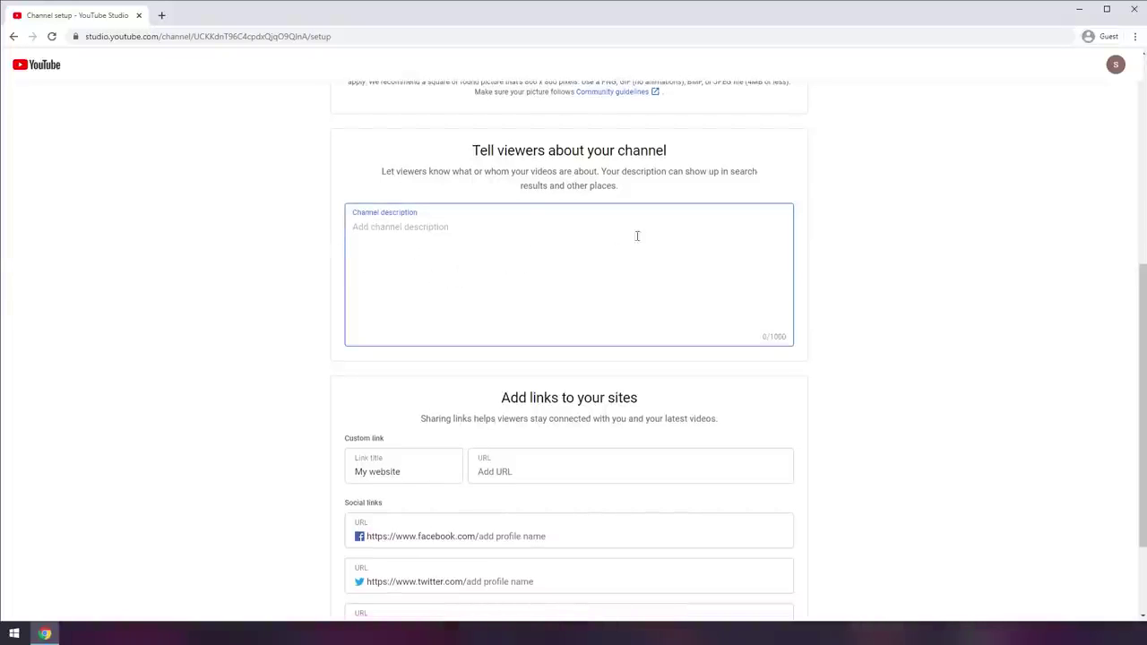
scroll(418, 284, down, 2)
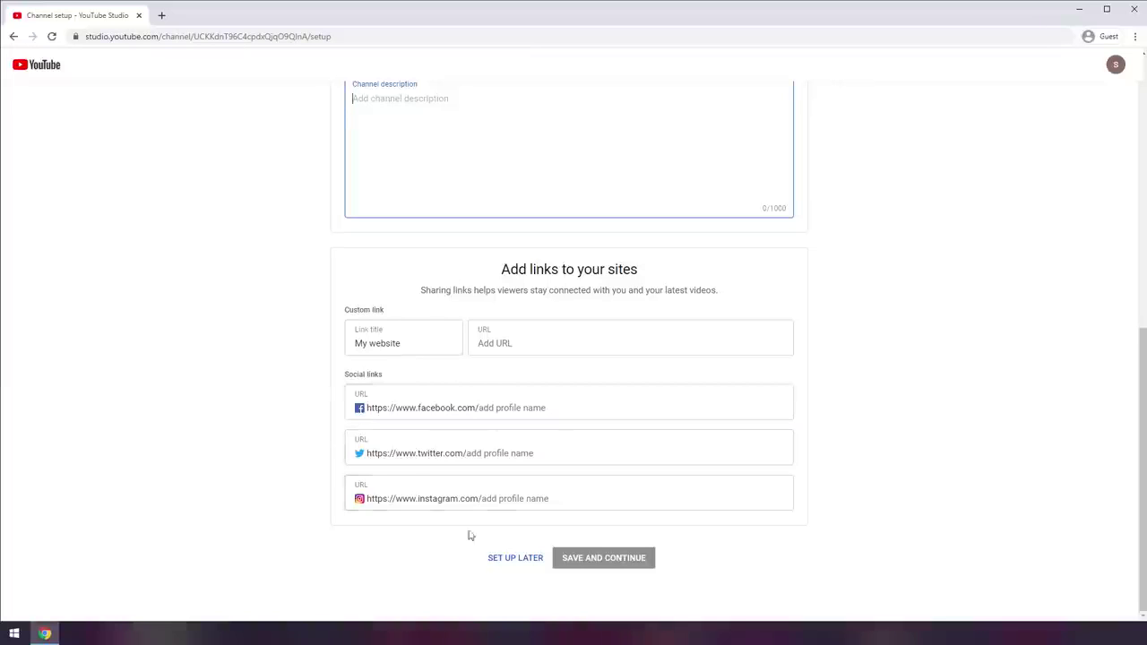
click(517, 563)
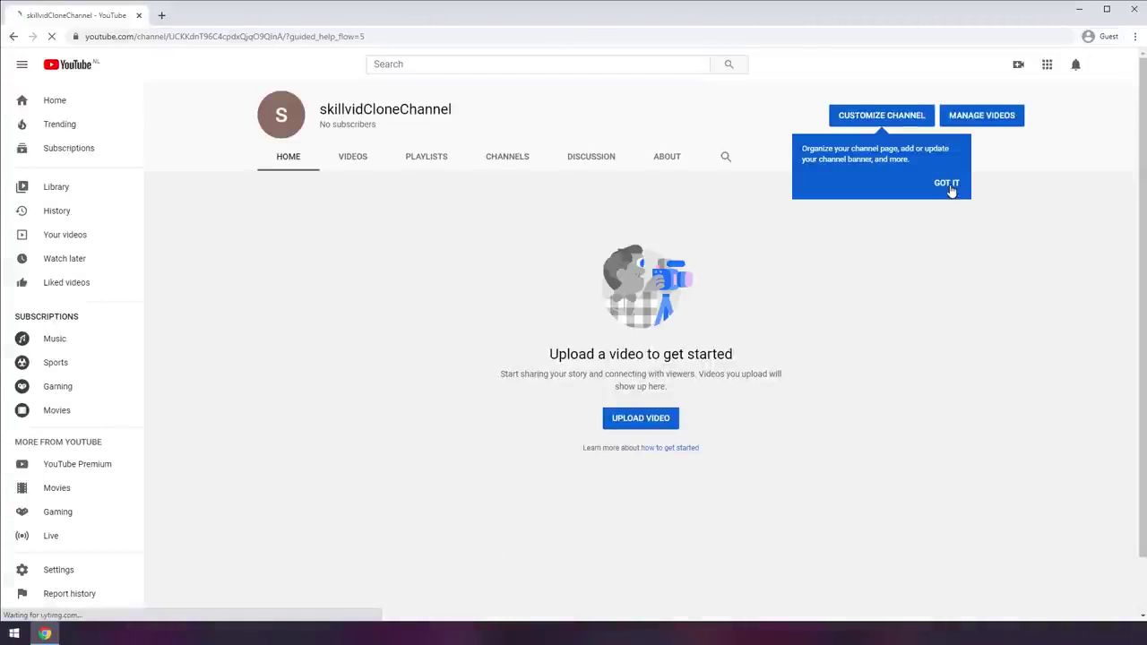
Dismiss the customize-channel tip with Got It and bring up the account menu
click(951, 185)
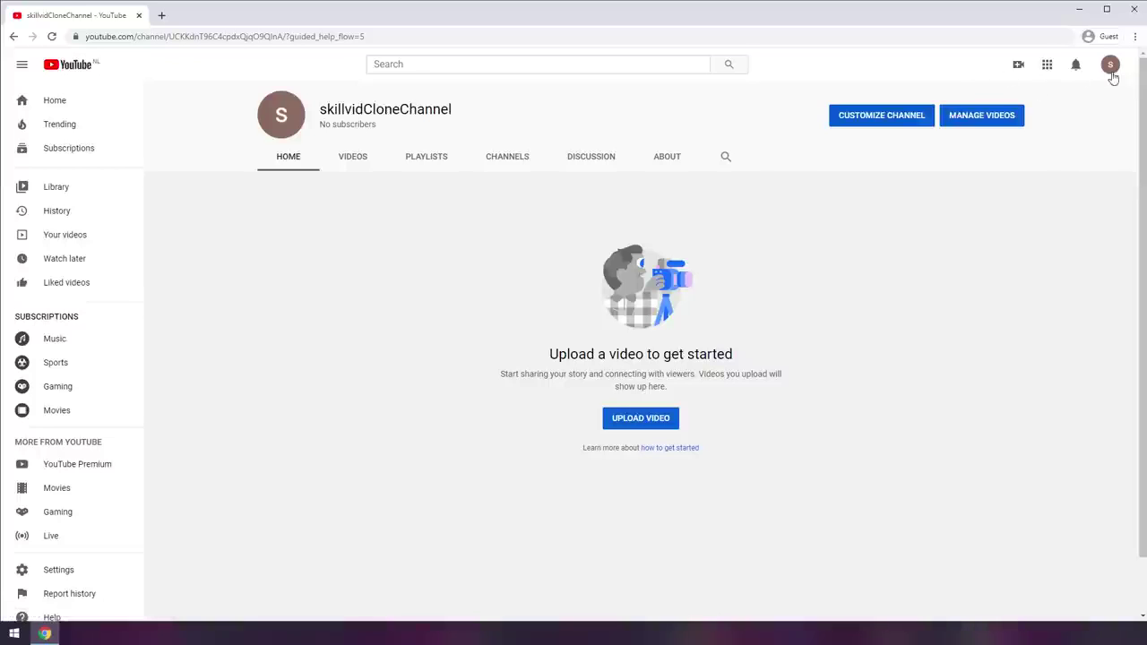
click(1112, 67)
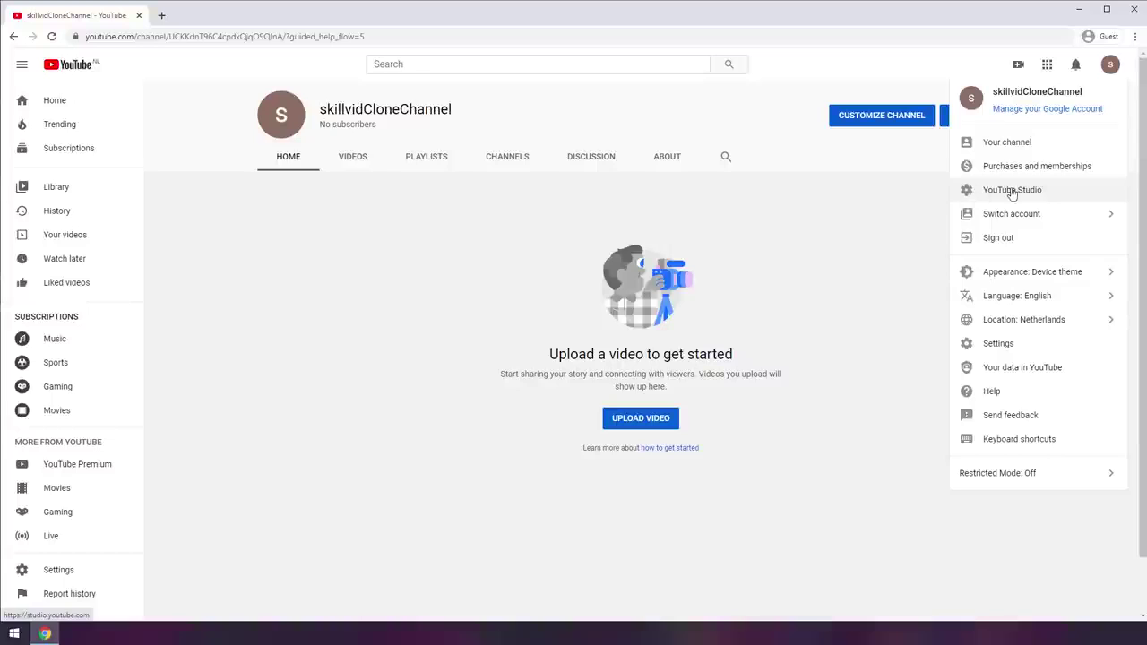
Enter YouTube Studio, clear the welcome message via Learn More, and close the extra tab
click(1012, 190)
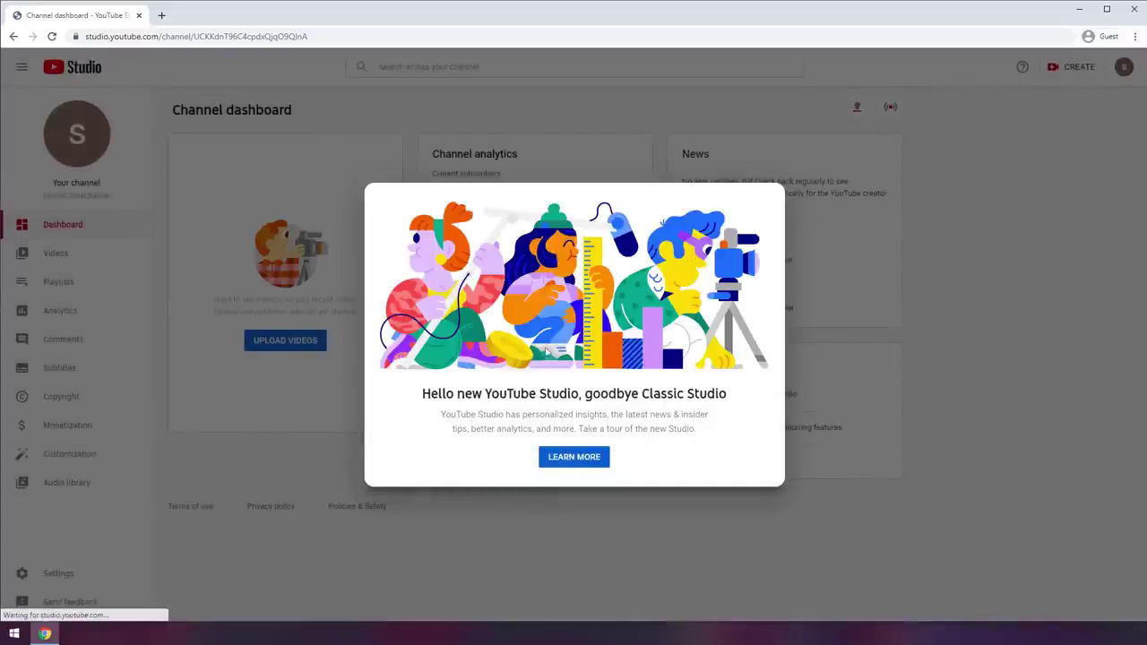
click(573, 466)
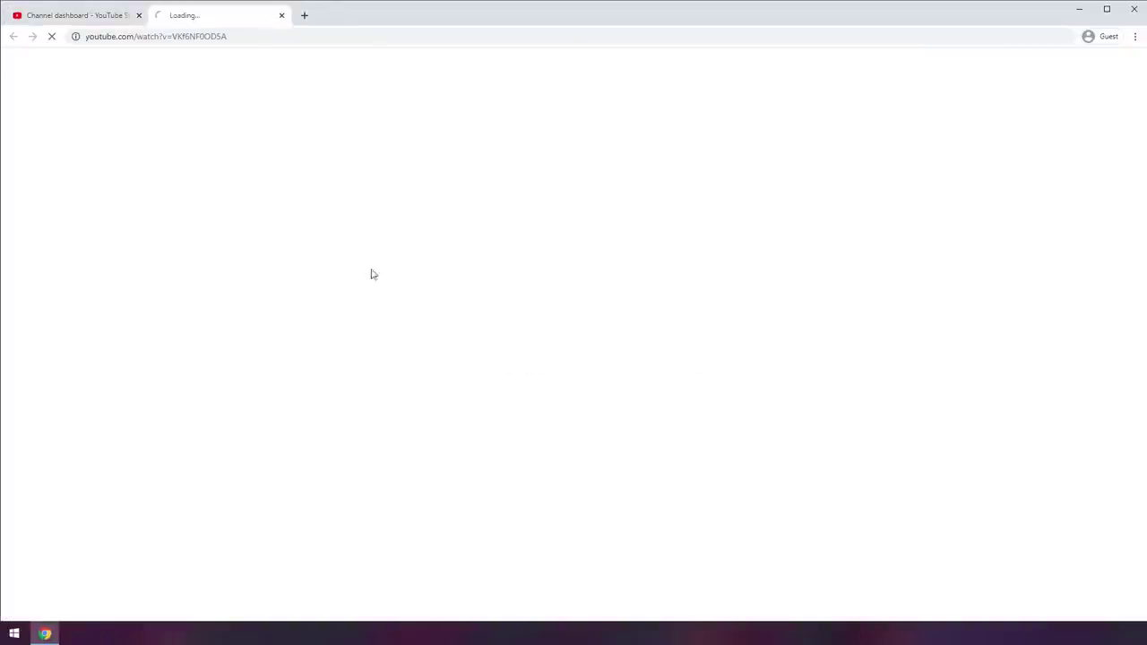
click(282, 16)
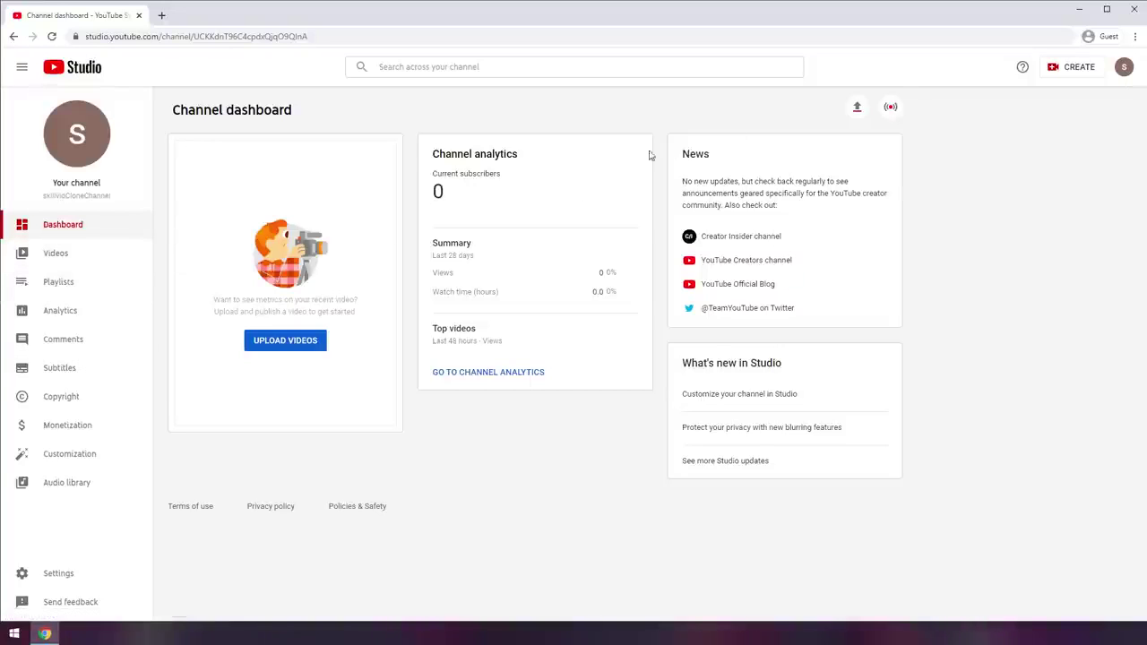
click(1064, 70)
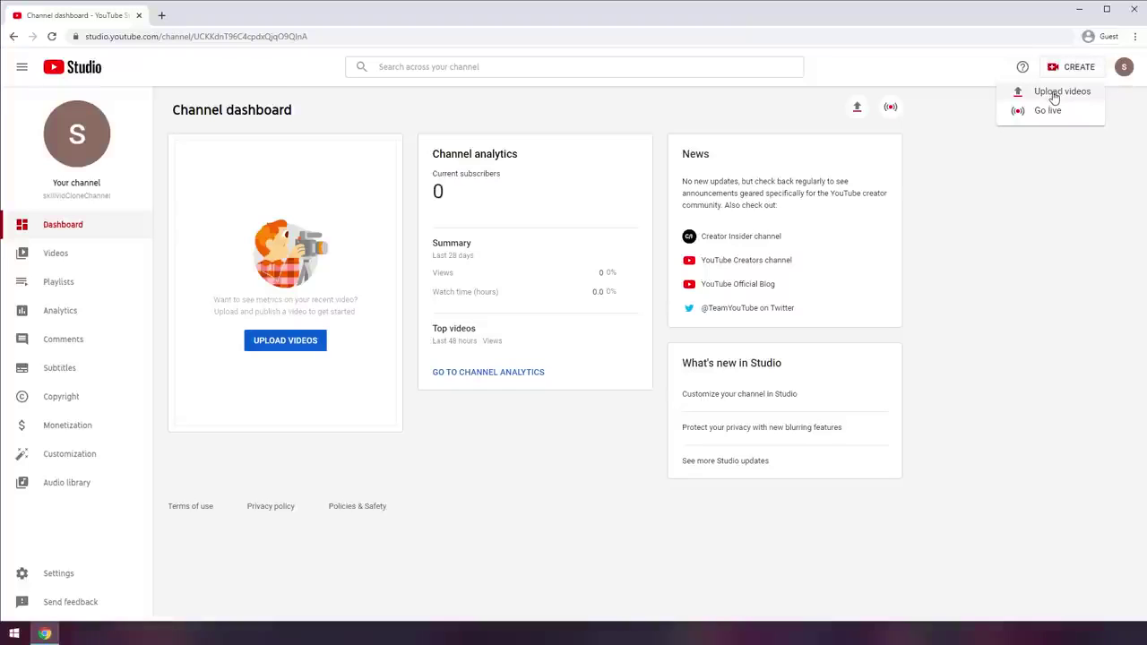
click(1055, 93)
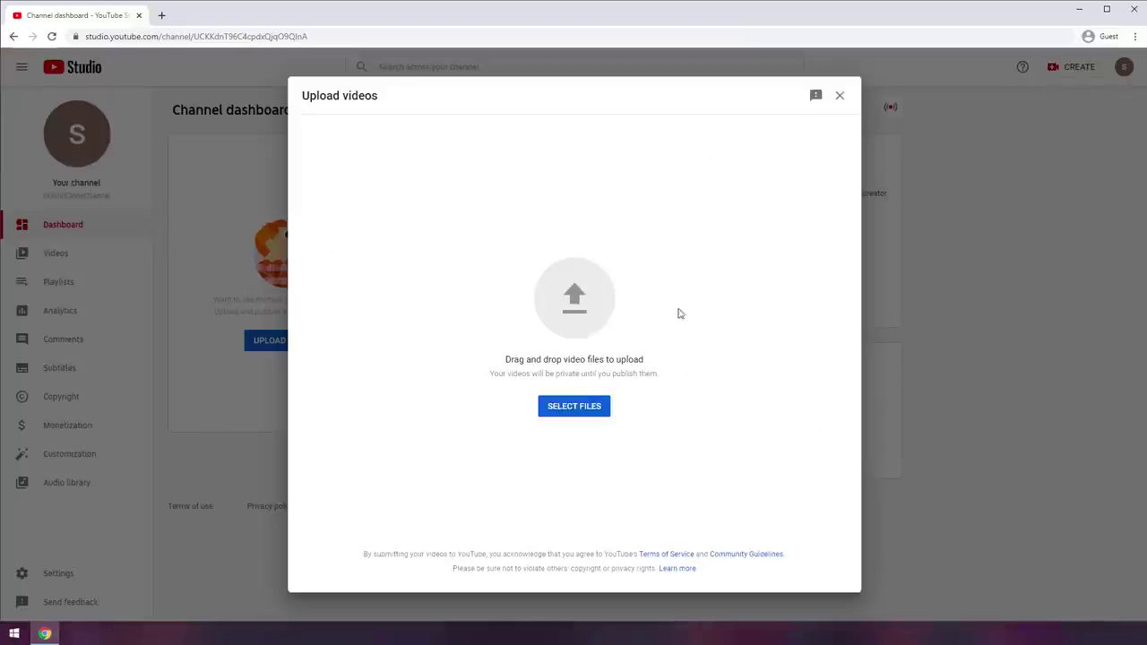
click(557, 410)
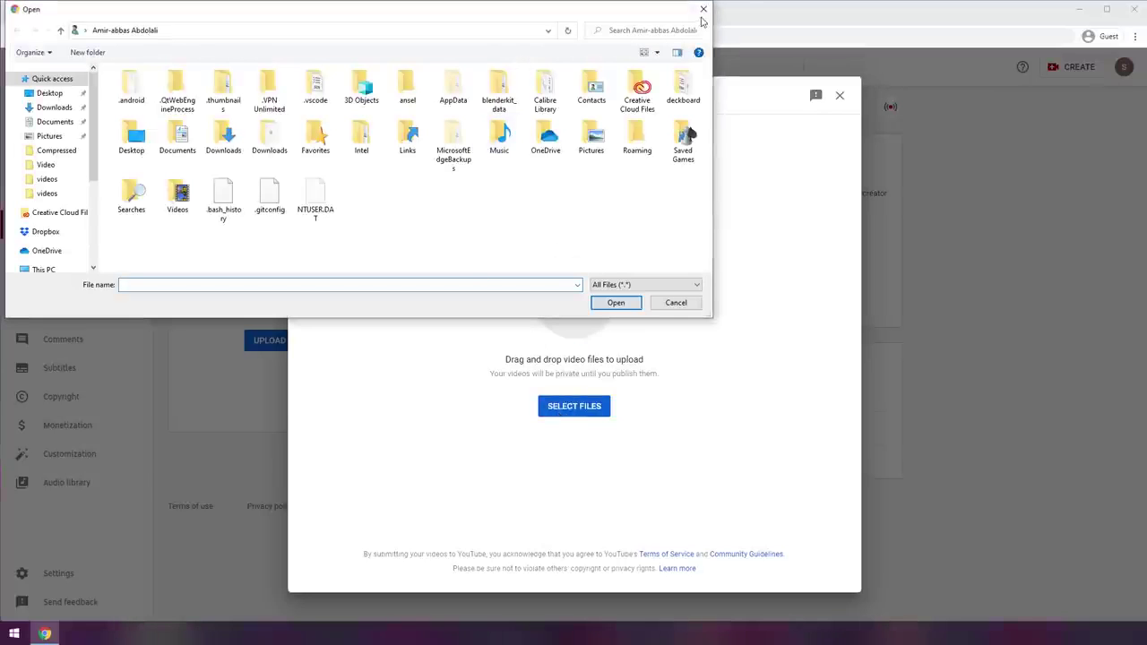
click(703, 10)
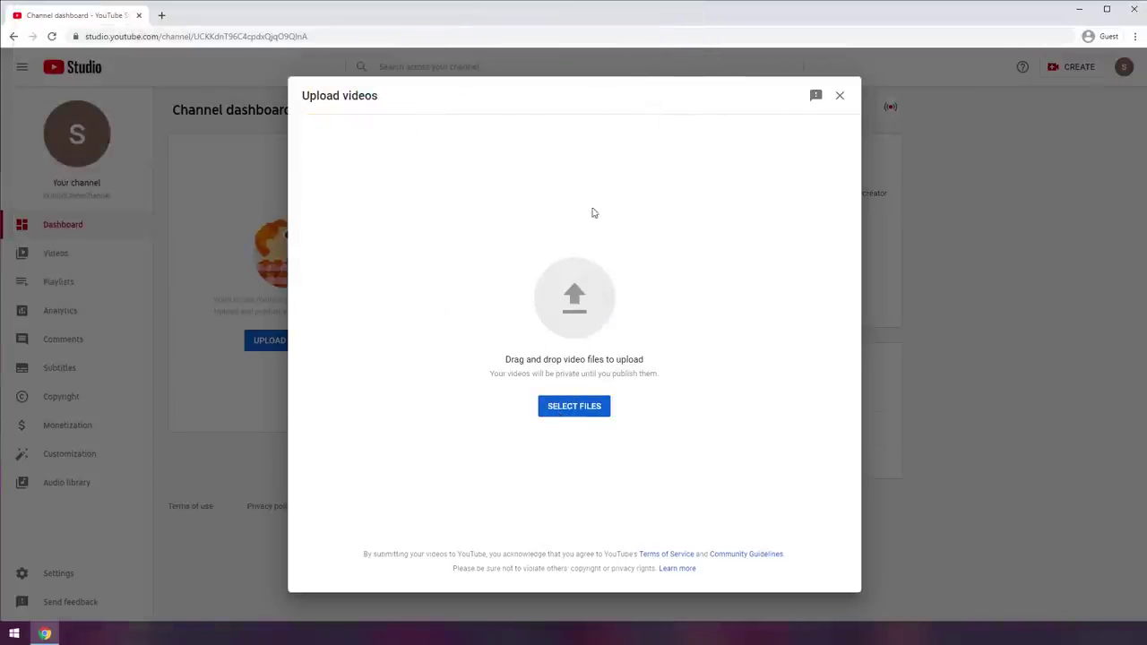
click(839, 96)
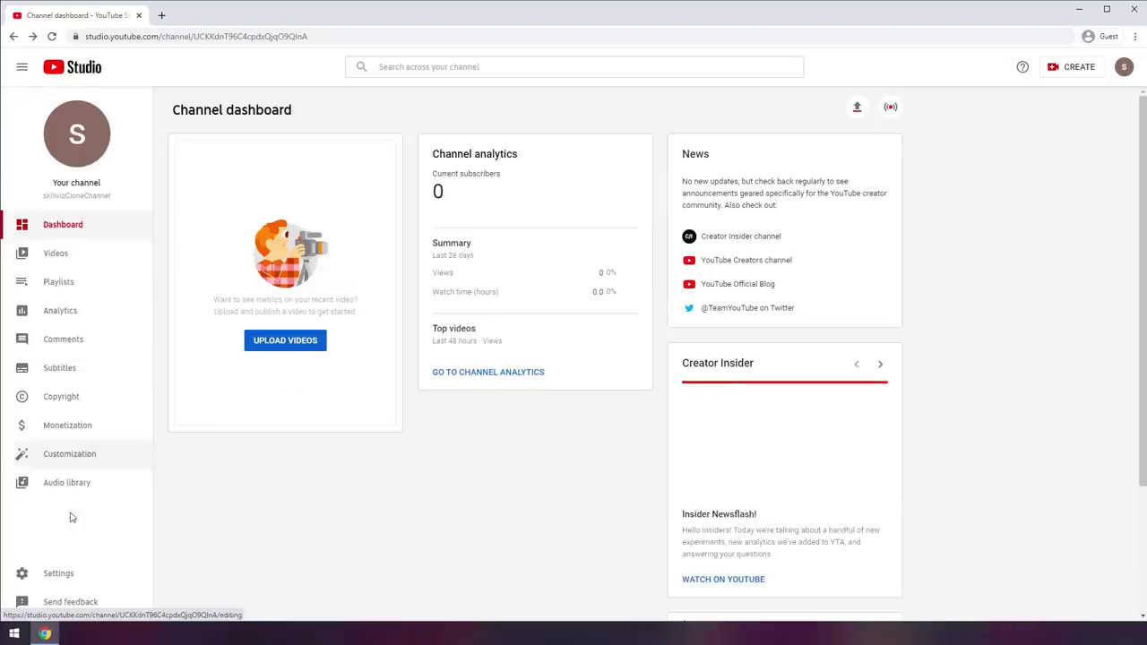
Open Settings, keep the currency as USD — US Dollar, and go to the Channel section
click(61, 579)
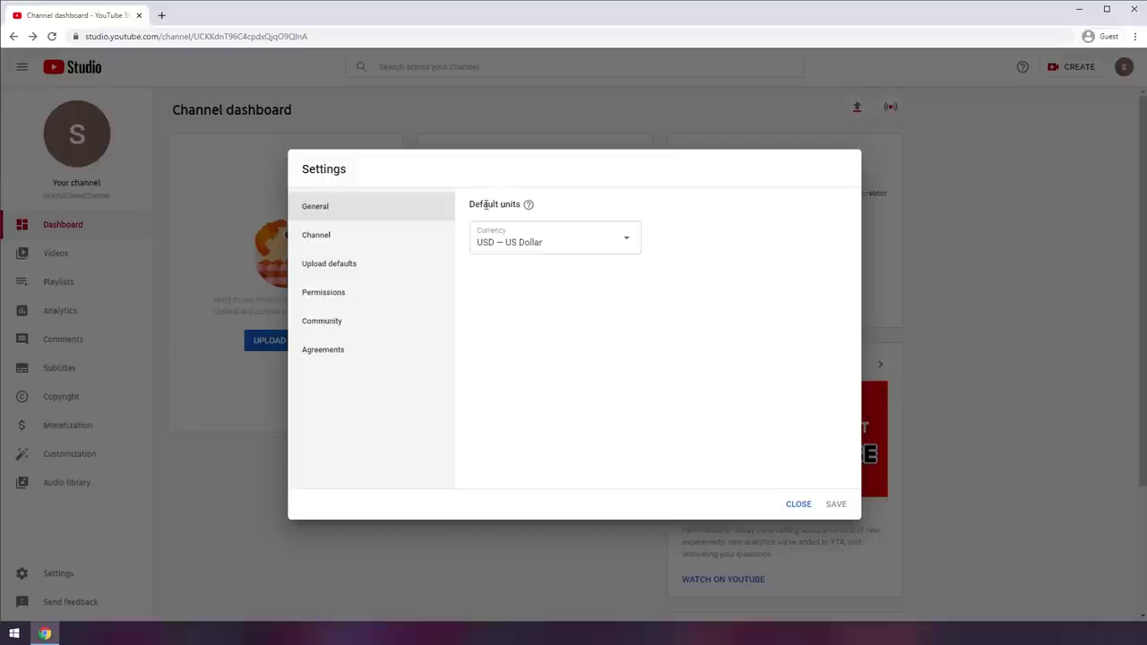
click(632, 246)
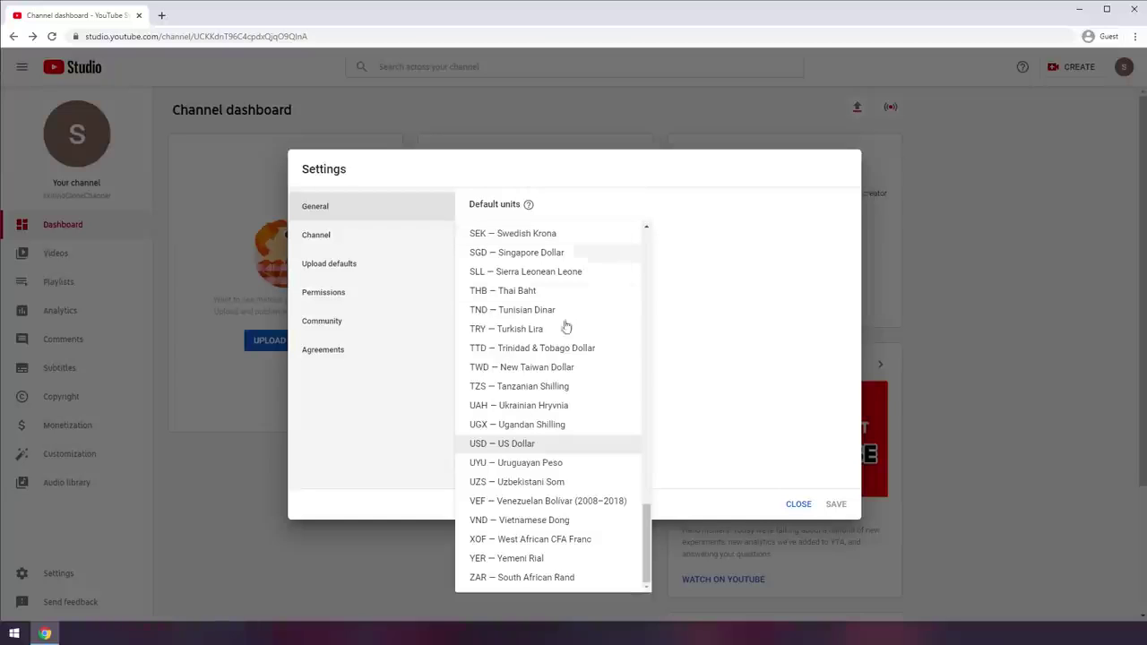
click(518, 443)
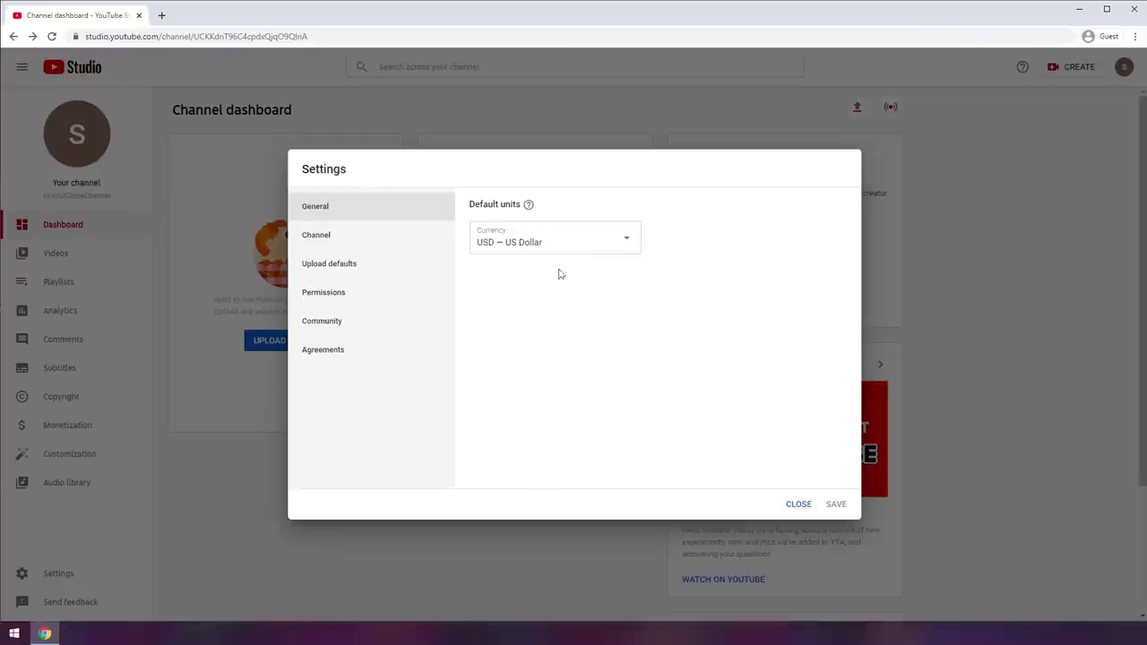
click(321, 239)
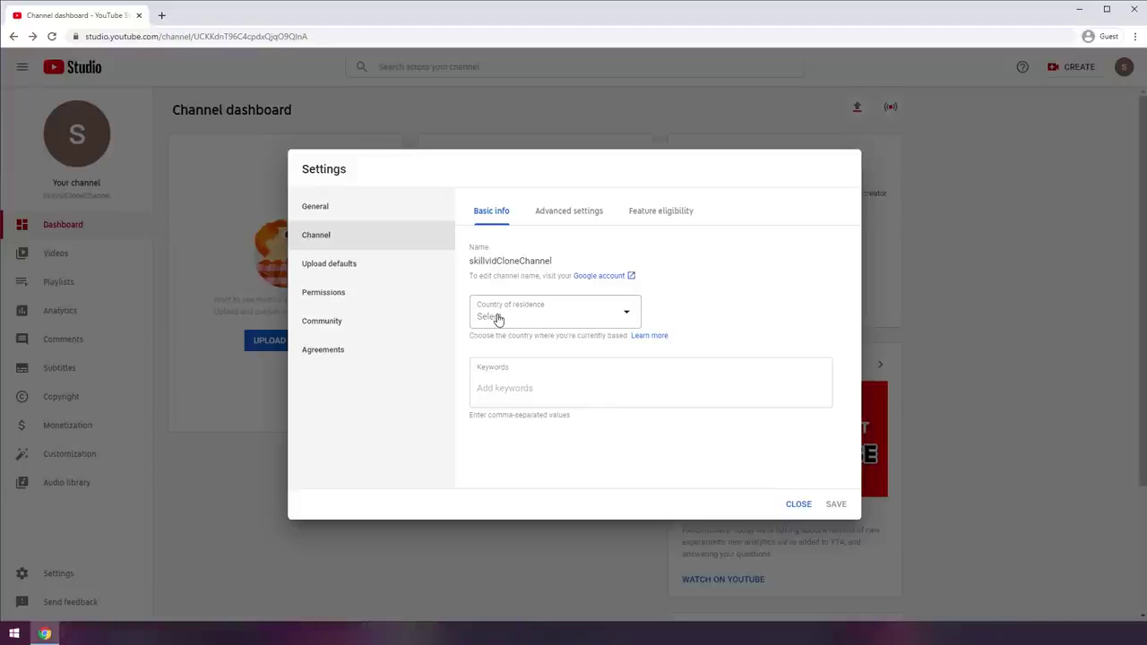
Set the channel's country of residence to Turkey
click(508, 321)
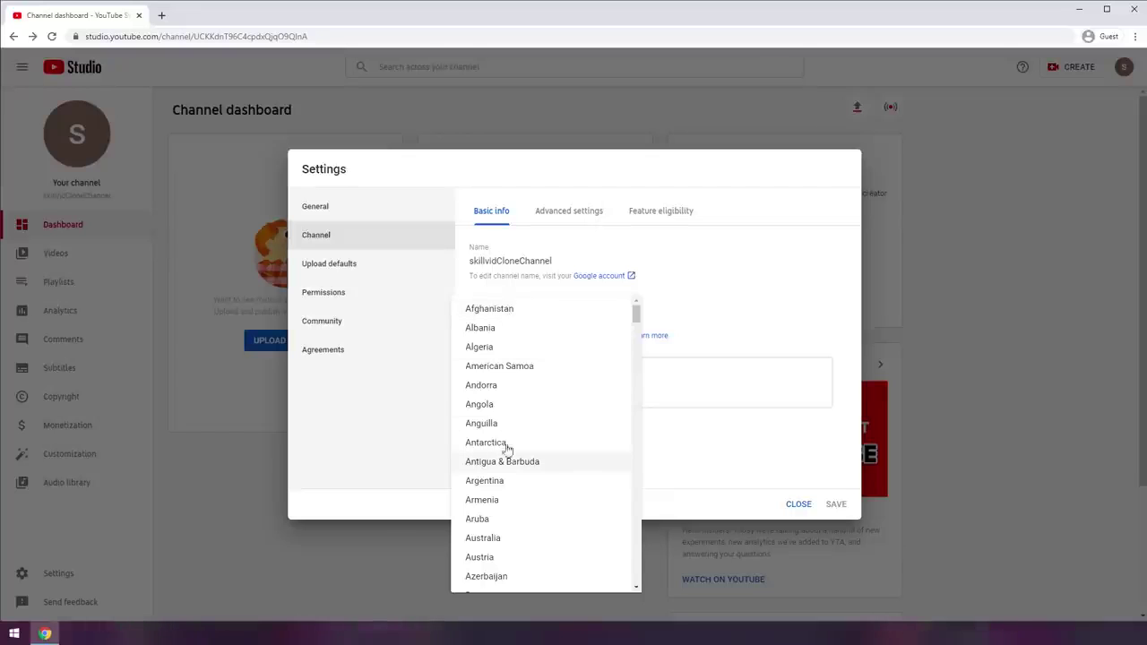
click(681, 314)
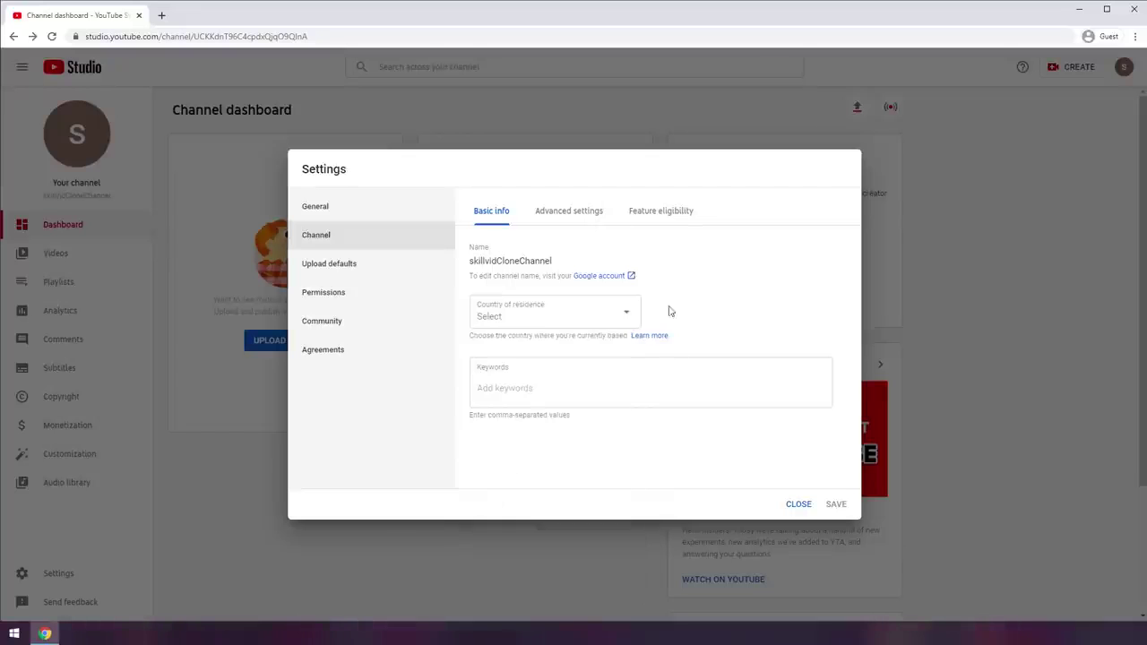
click(535, 317)
scroll(512, 423, down, 10)
scroll(509, 423, down, 14)
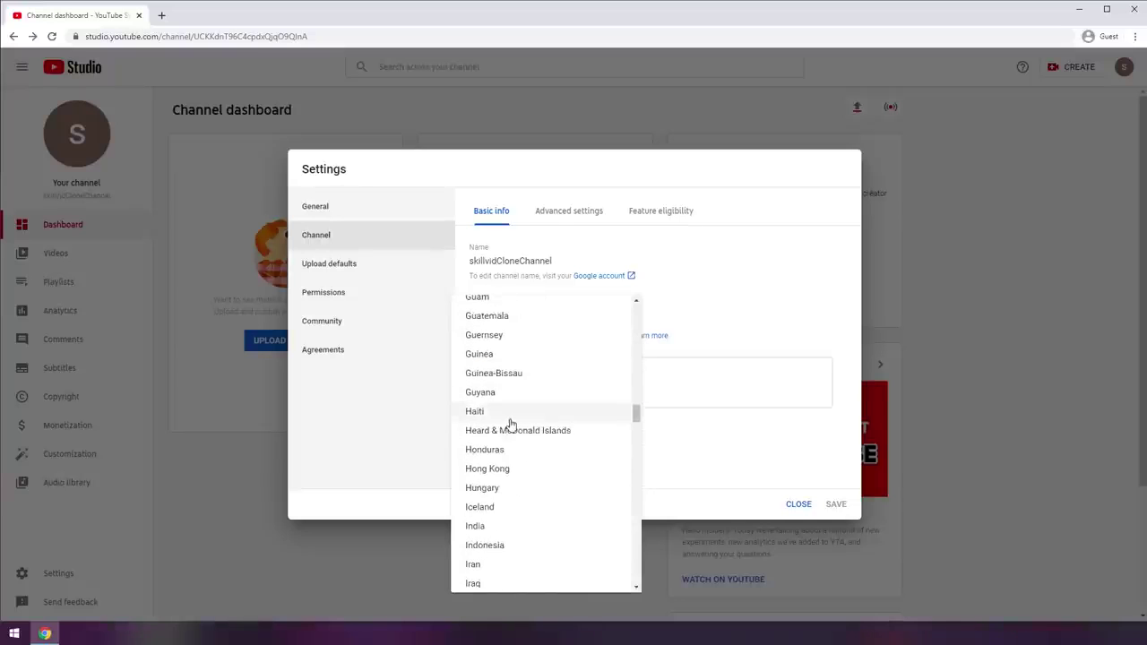
scroll(510, 426, down, 16)
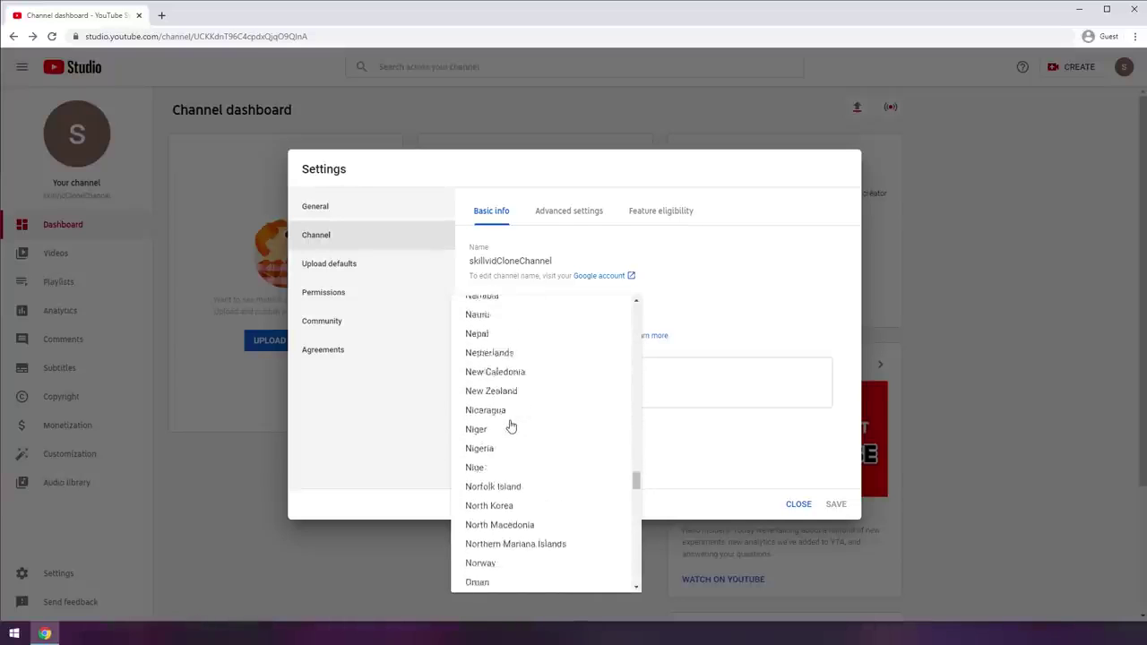
scroll(511, 423, down, 5)
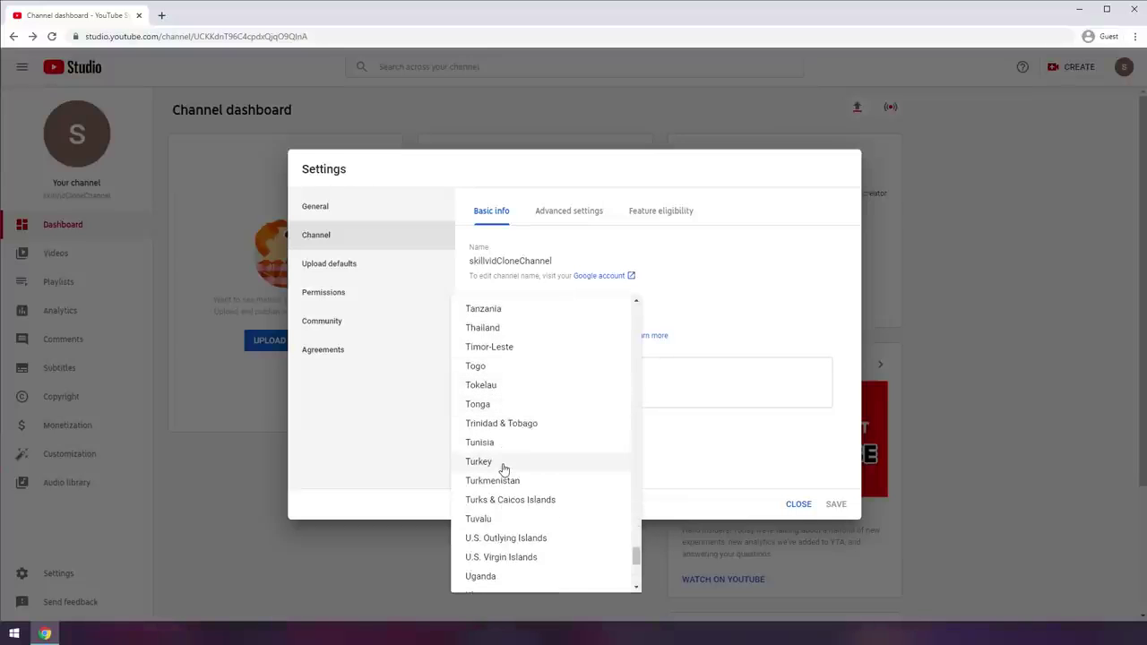
click(505, 464)
Add the Persian channel keyword 'tموزش یوتوب', then go to the Advanced settings tab
click(500, 387)
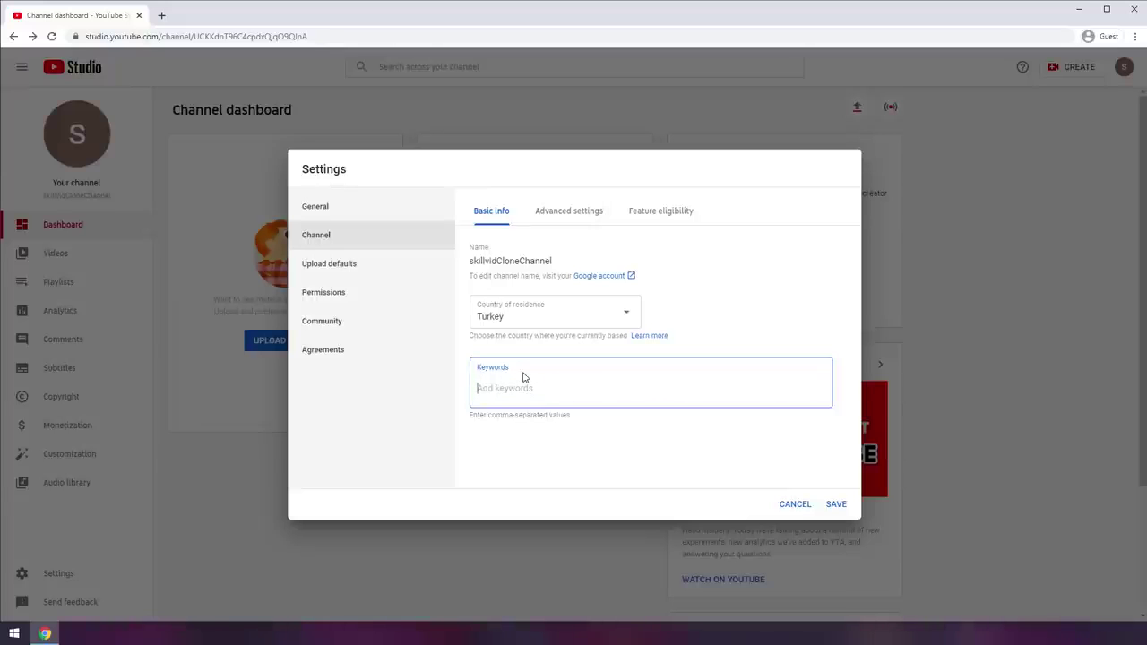
text(t)
text(موزش یوتوب)
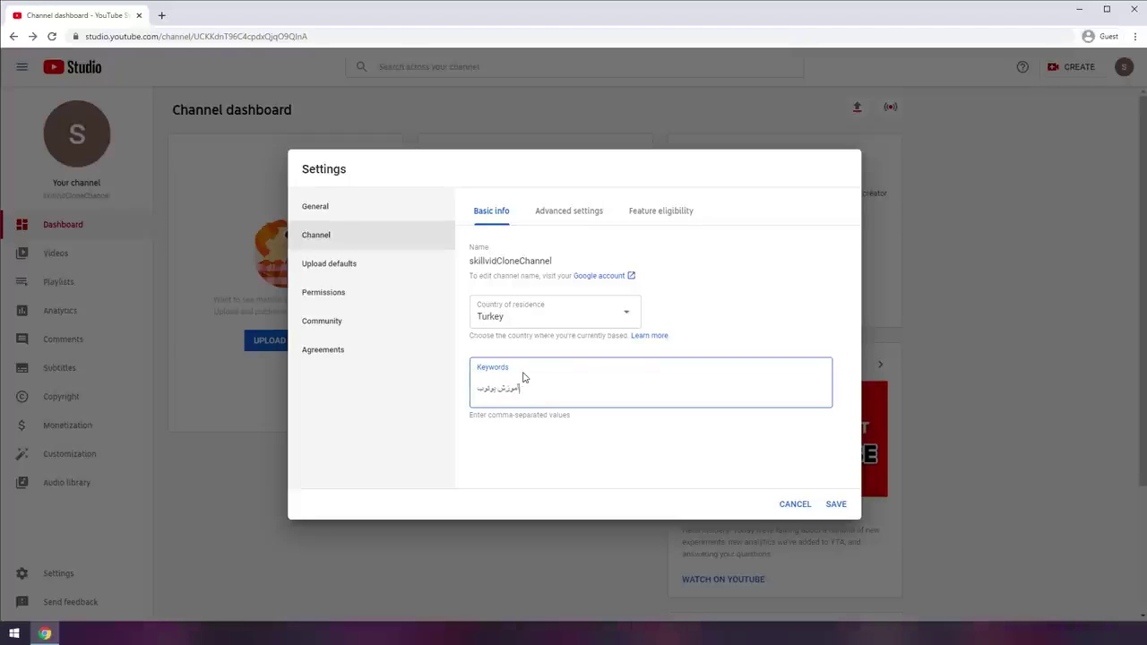
key(comma)
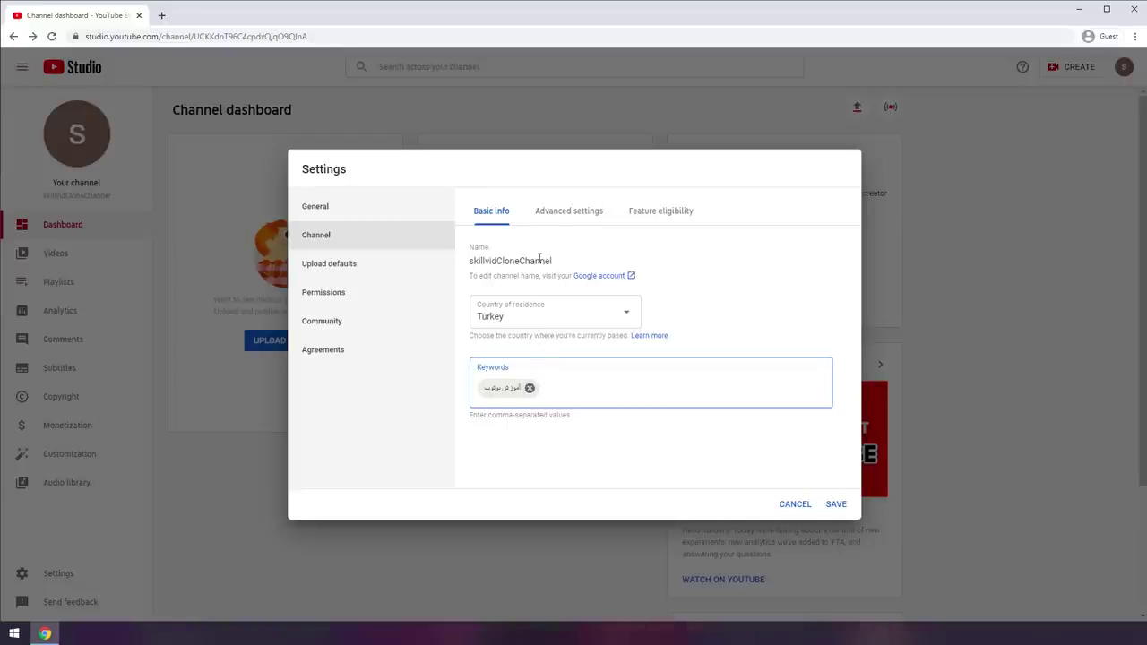
click(557, 215)
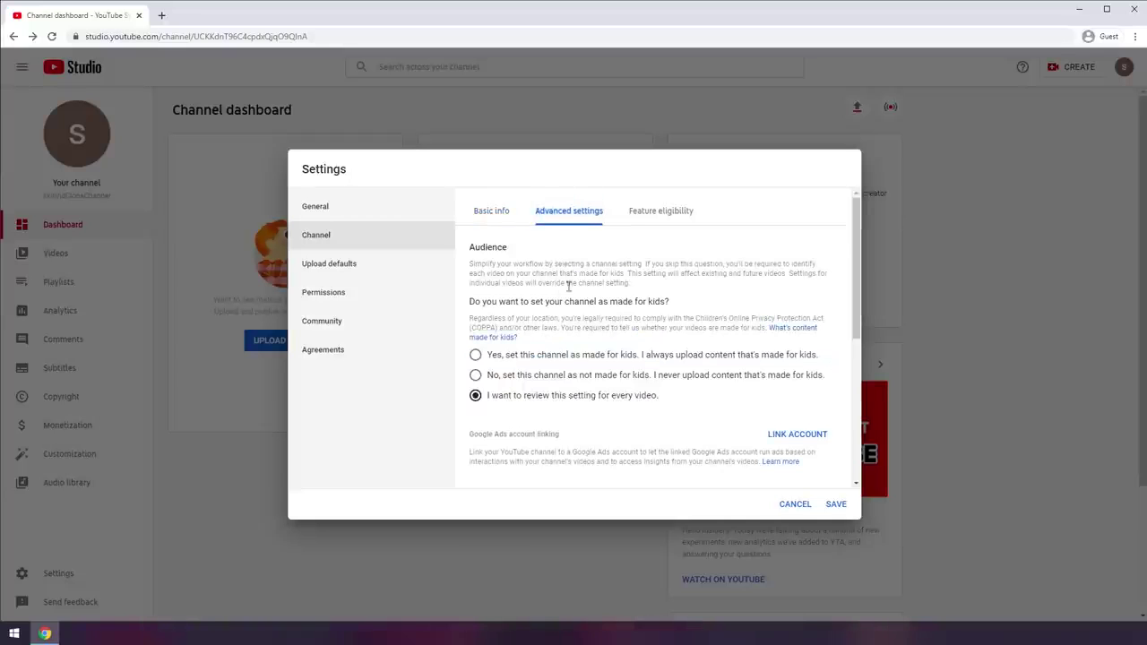
Under Audience, choose 'No, set this channel as not made for kids' instead of per-video review
scroll(568, 285, down, 1)
scroll(561, 267, up, 1)
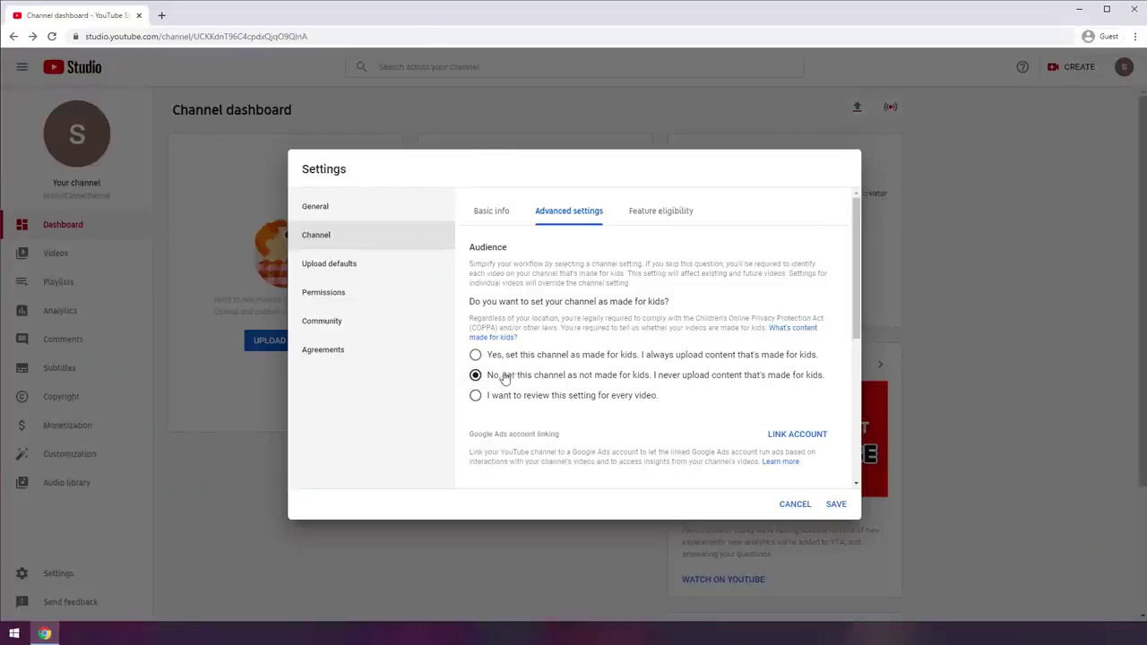
click(476, 401)
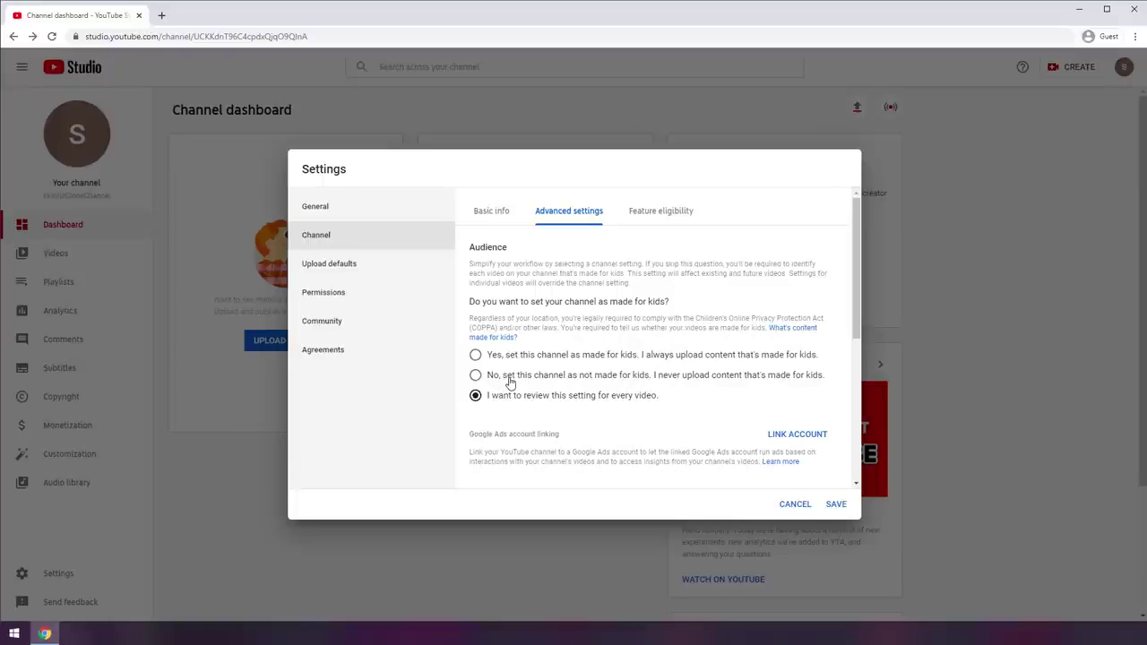
click(475, 380)
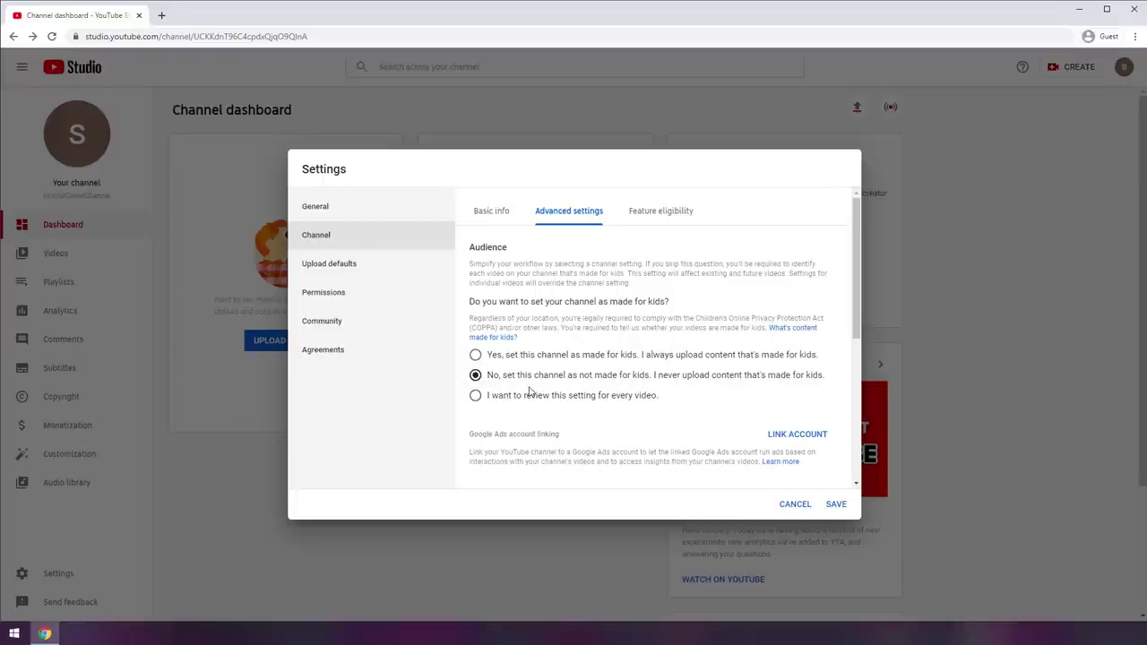
scroll(562, 336, down, 3)
scroll(561, 331, up, 1)
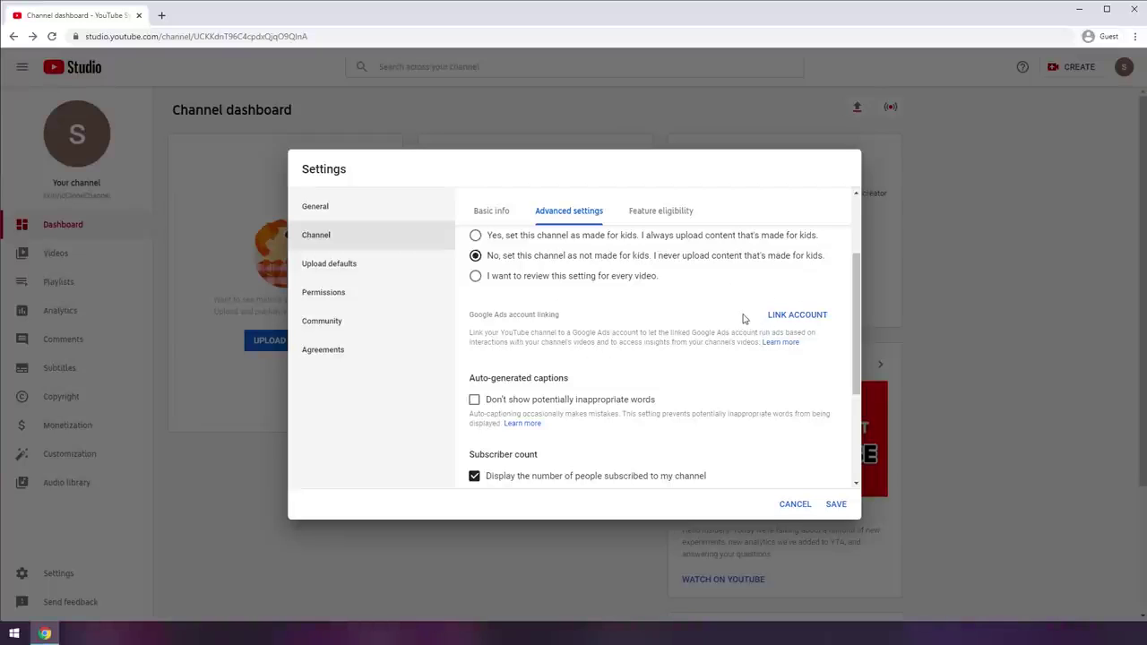
scroll(683, 313, down, 2)
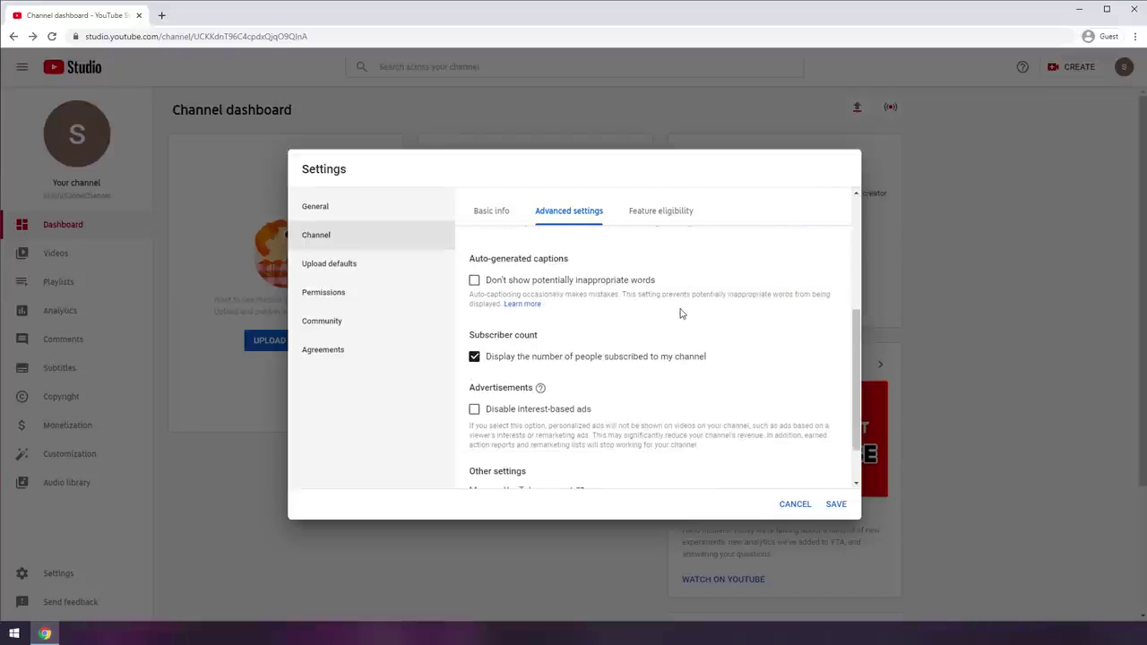
scroll(679, 313, up, 2)
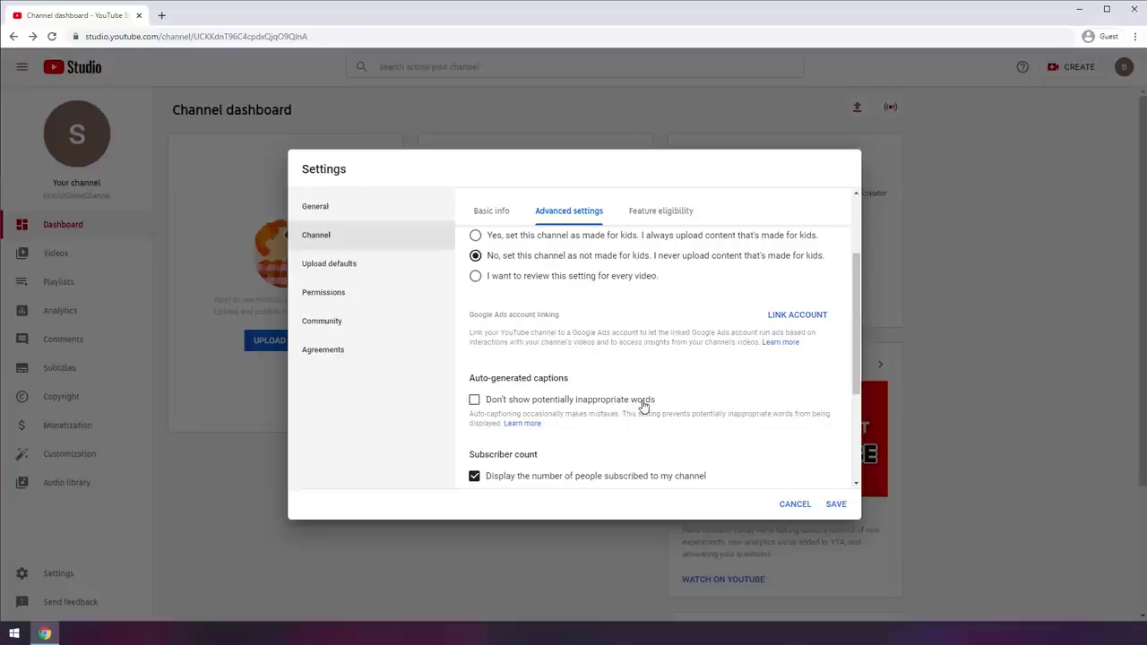
click(475, 401)
click(474, 401)
scroll(560, 399, down, 3)
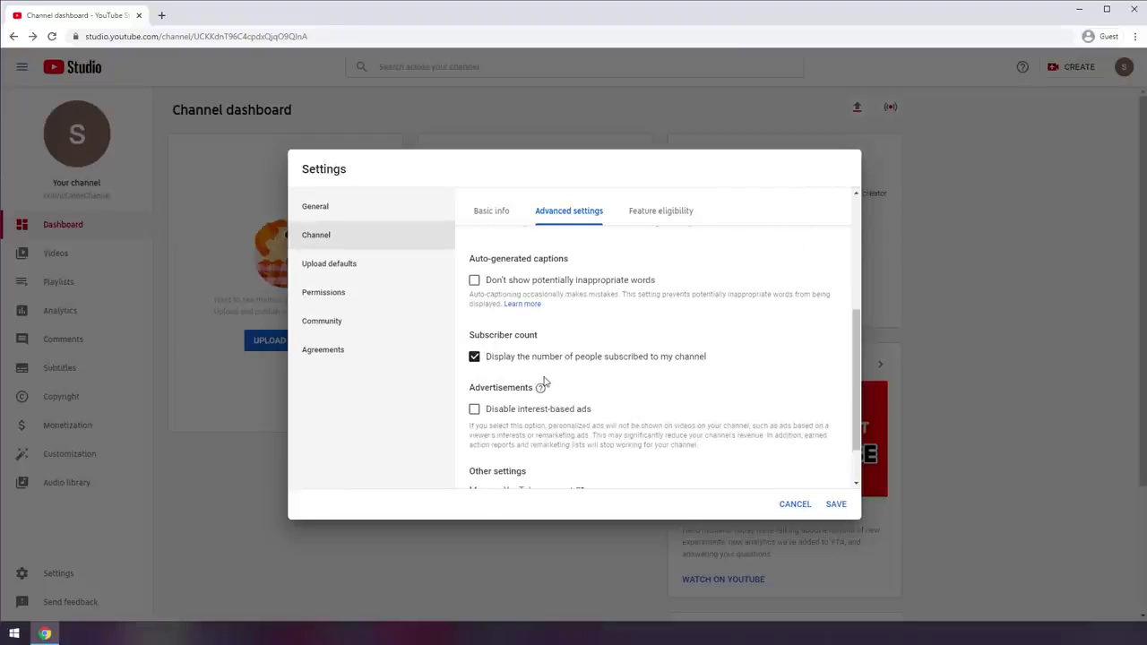
click(475, 357)
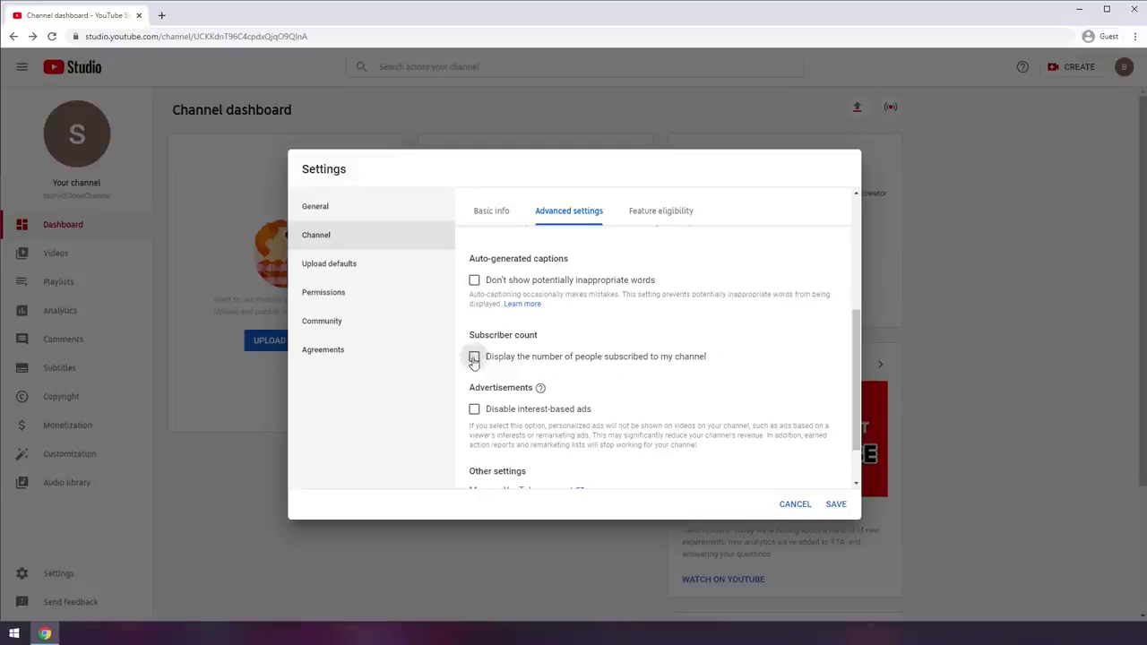
click(476, 358)
click(475, 357)
click(475, 357)
scroll(480, 368, down, 1)
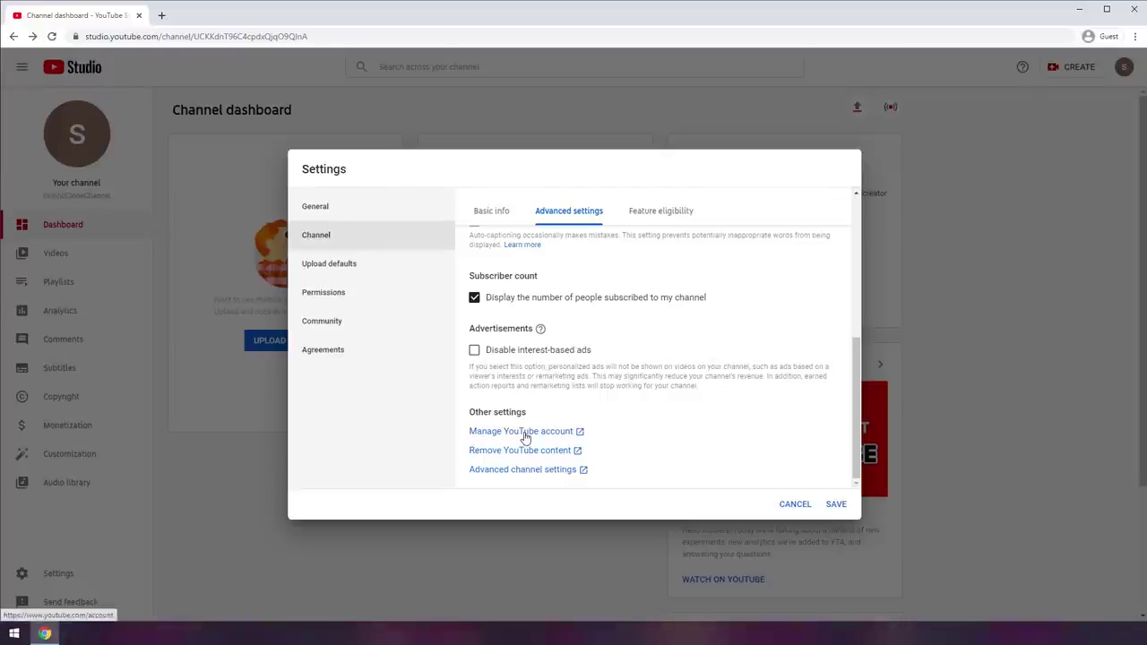
click(520, 434)
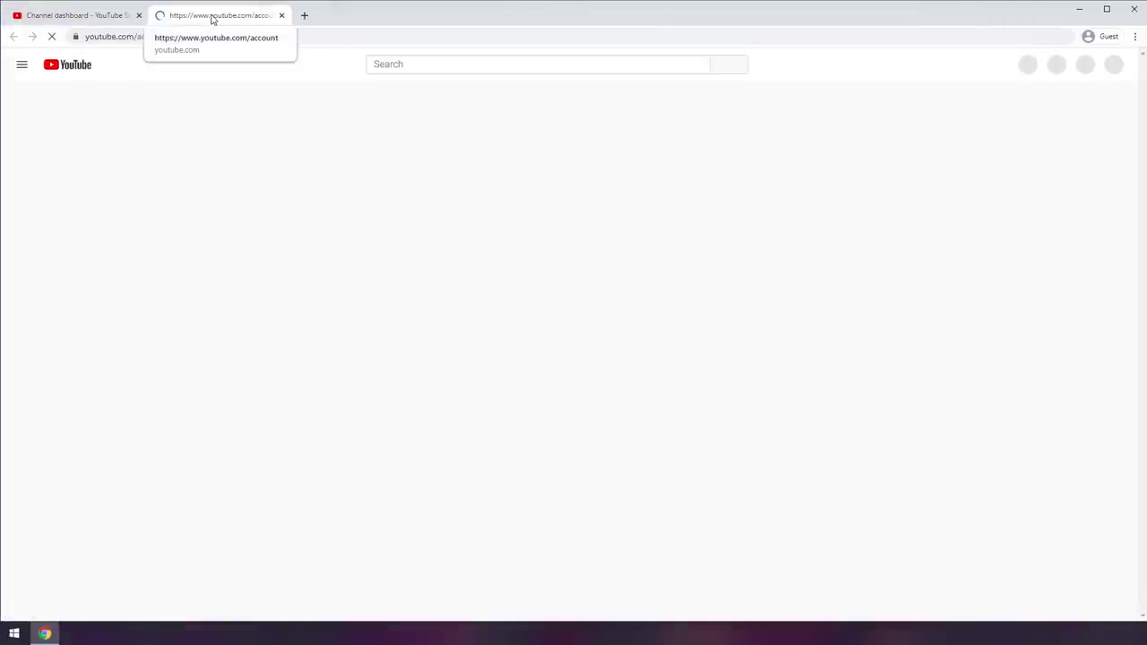
scroll(414, 251, down, 1)
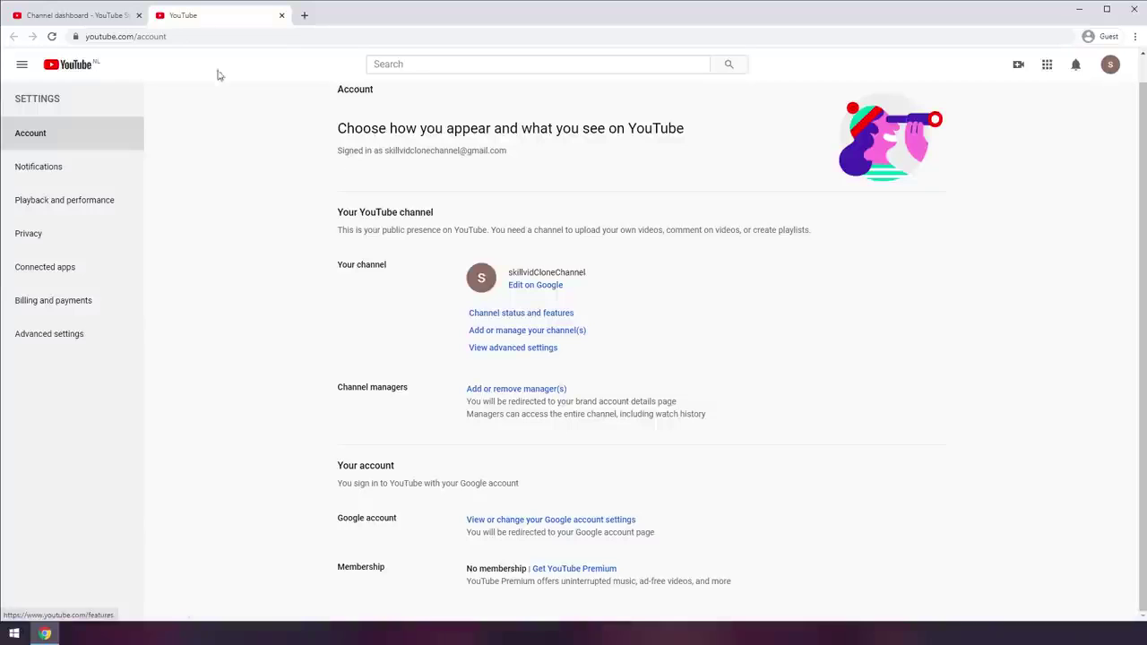
click(84, 17)
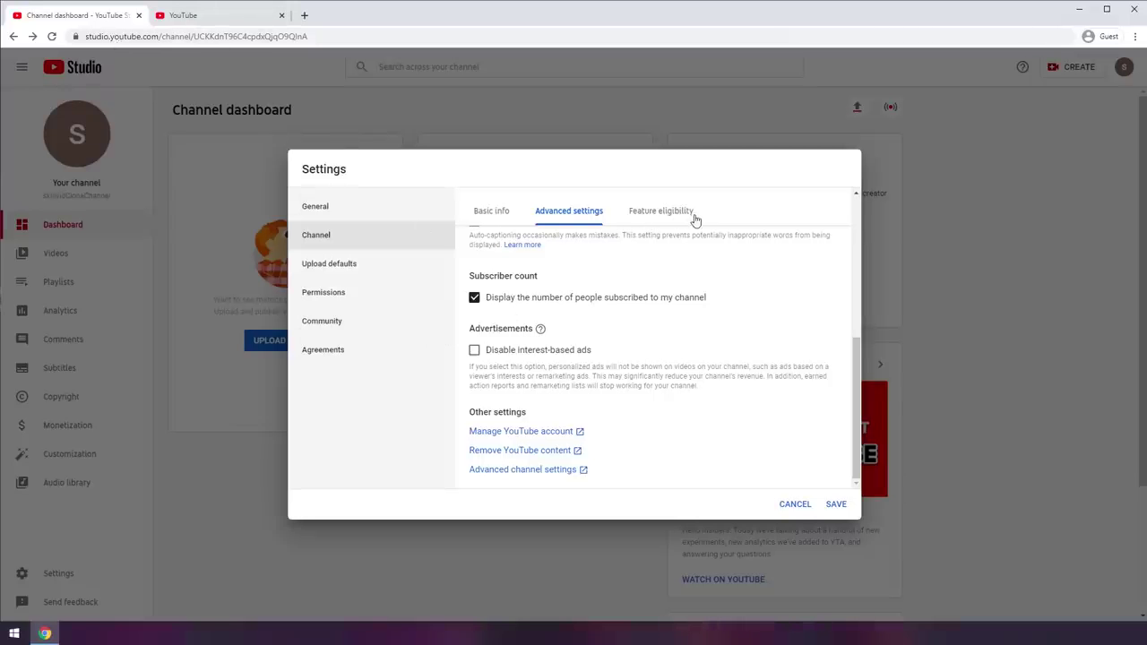
click(195, 20)
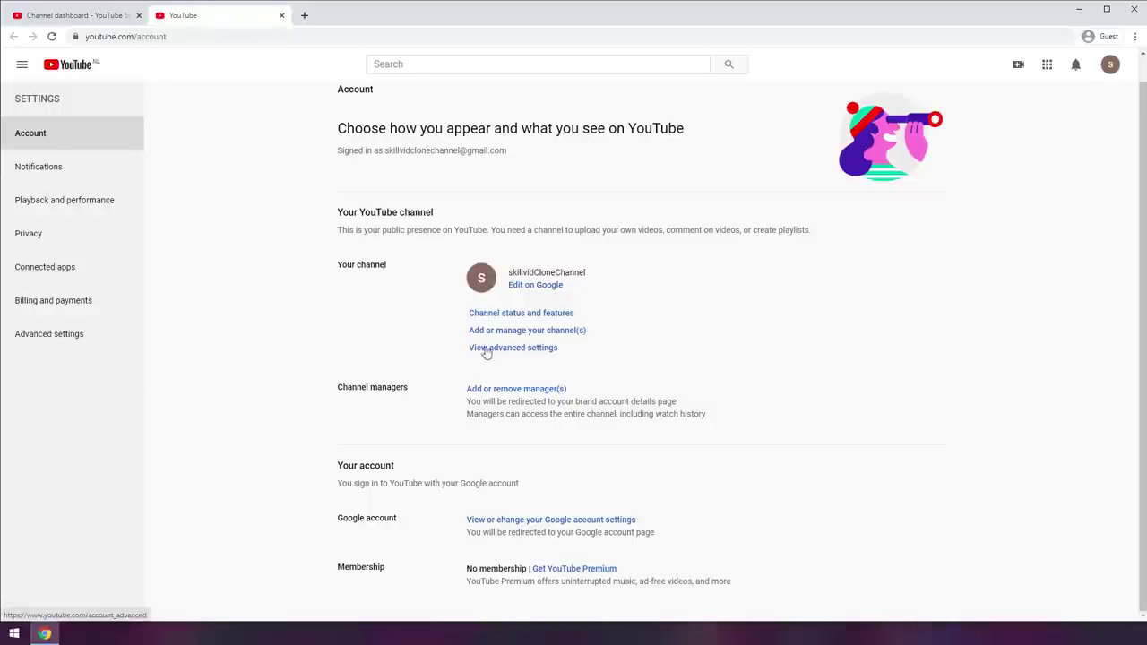
click(500, 351)
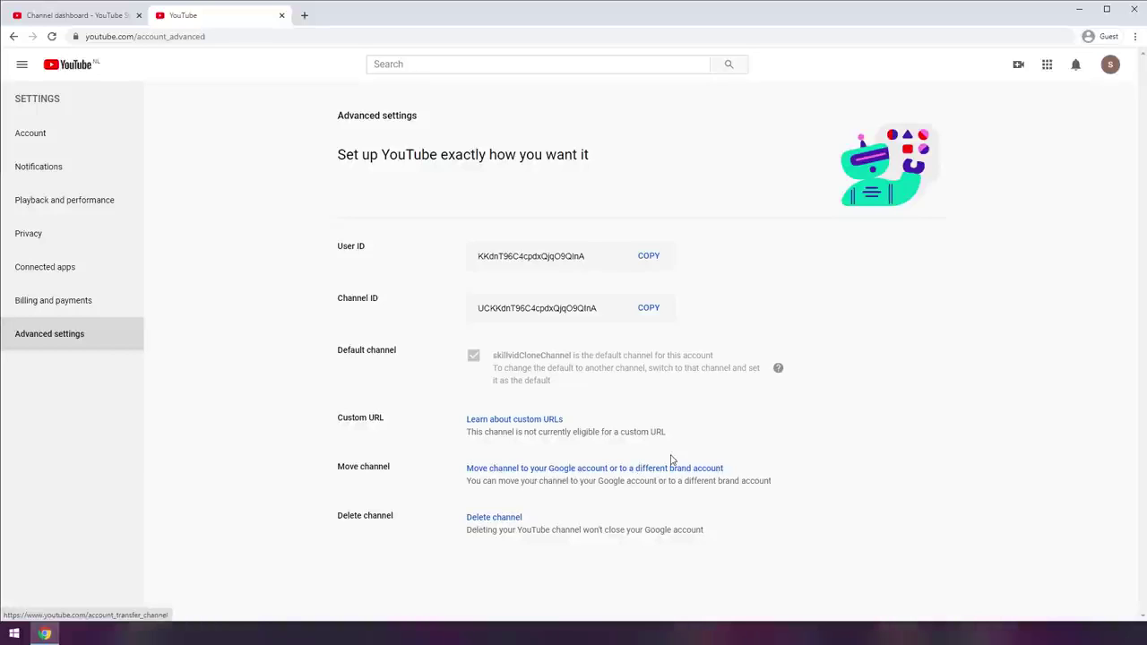
click(13, 37)
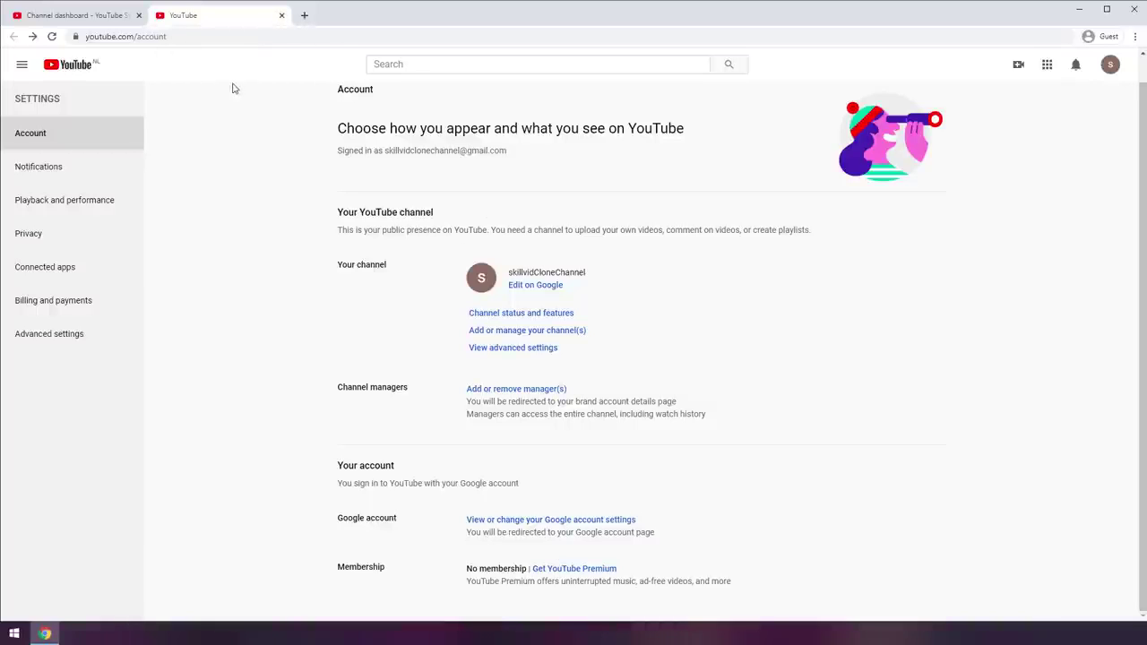
click(281, 15)
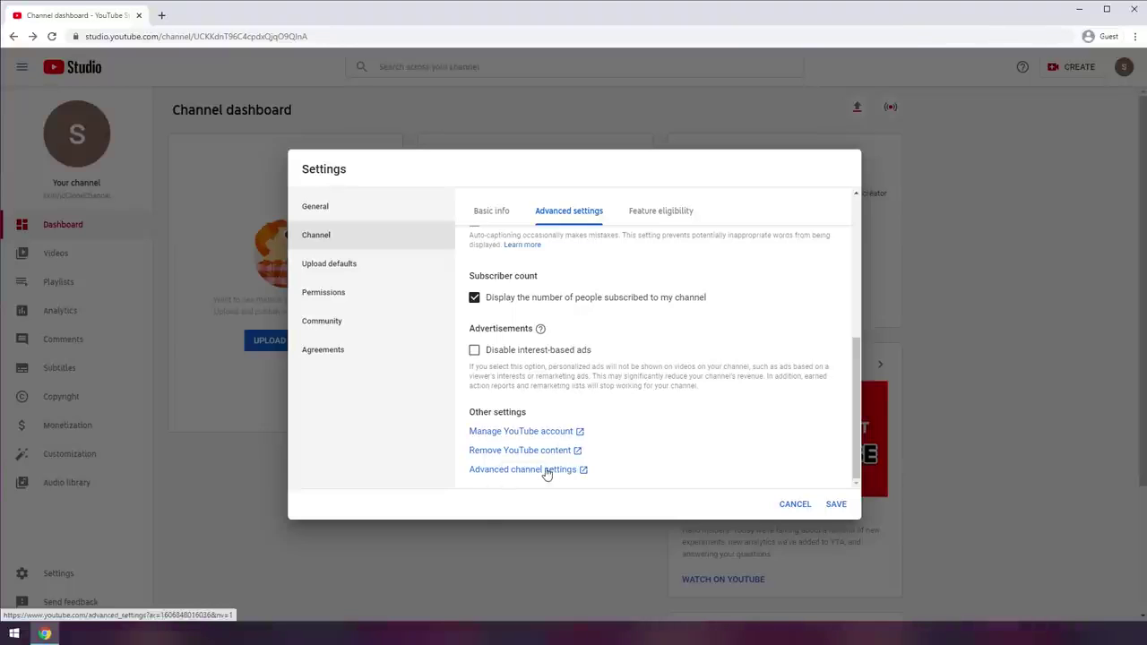
click(548, 471)
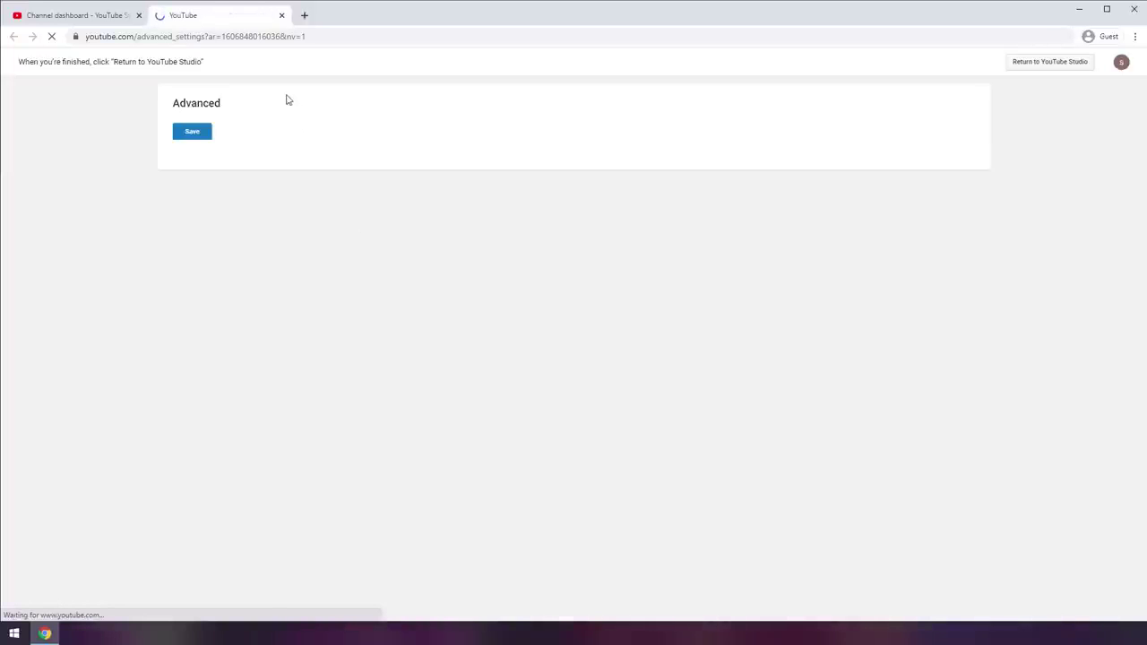
click(189, 135)
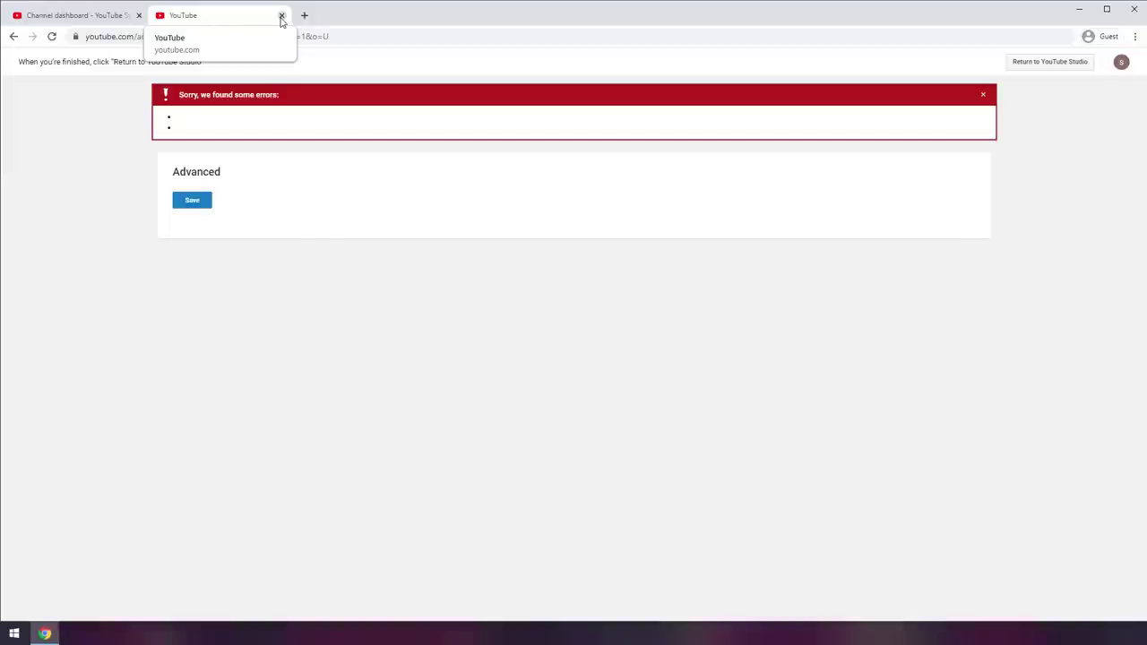
click(281, 16)
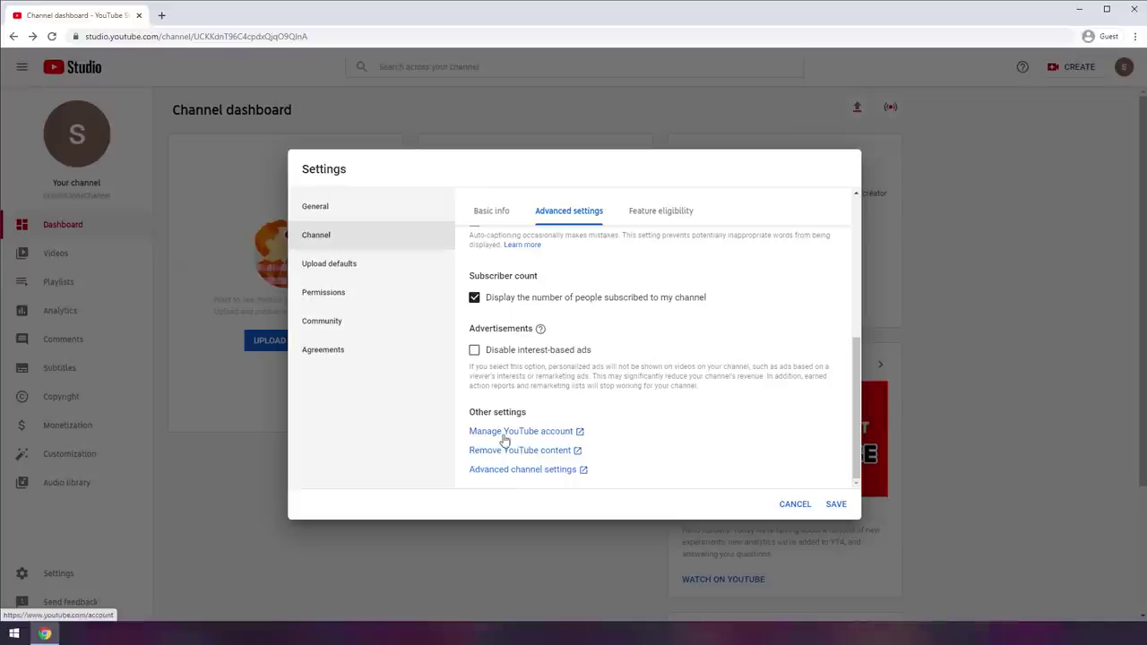
In Feature eligibility, expand Default and phone-verification features, highlighting Custom thumbnails, Live streaming and Content ID appeals
click(648, 217)
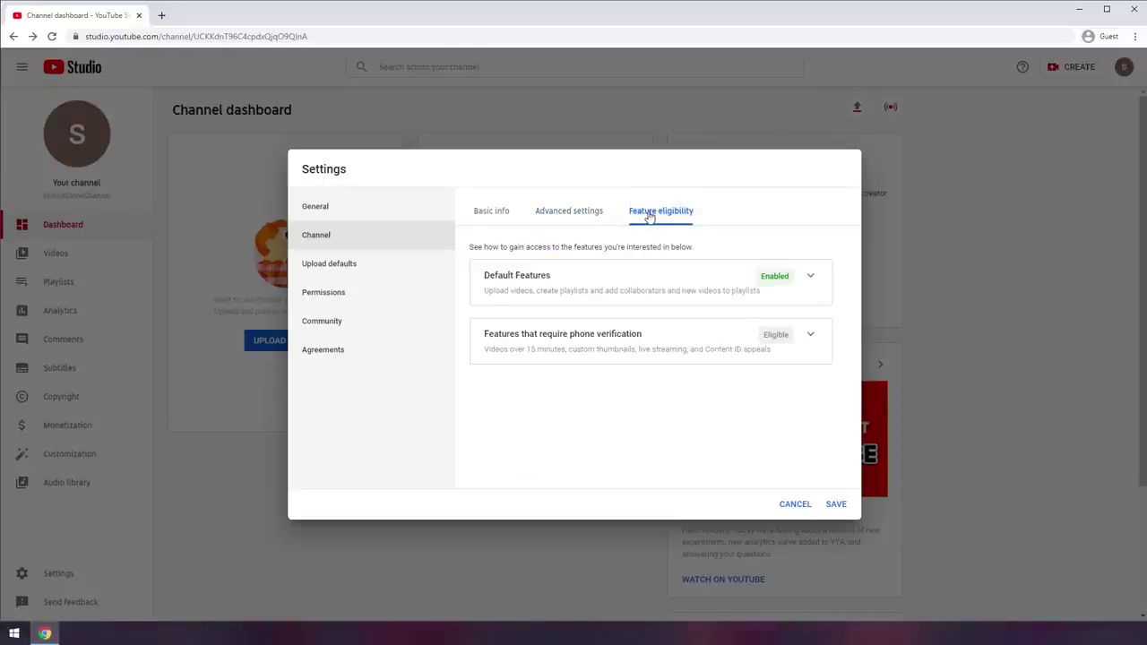
click(811, 278)
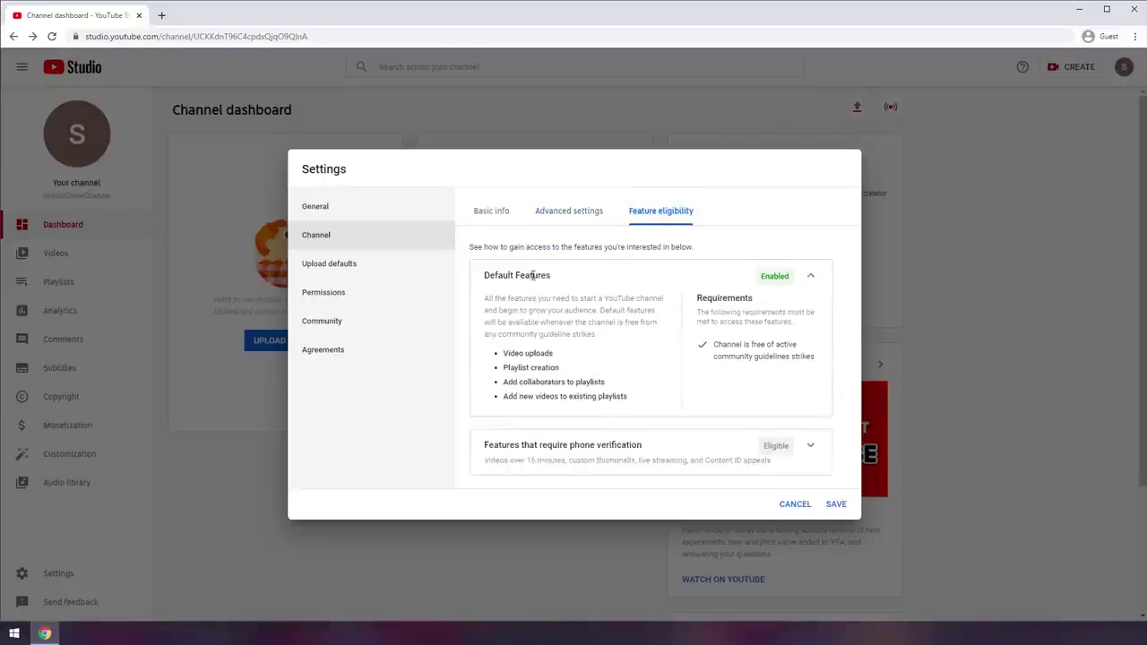
click(811, 447)
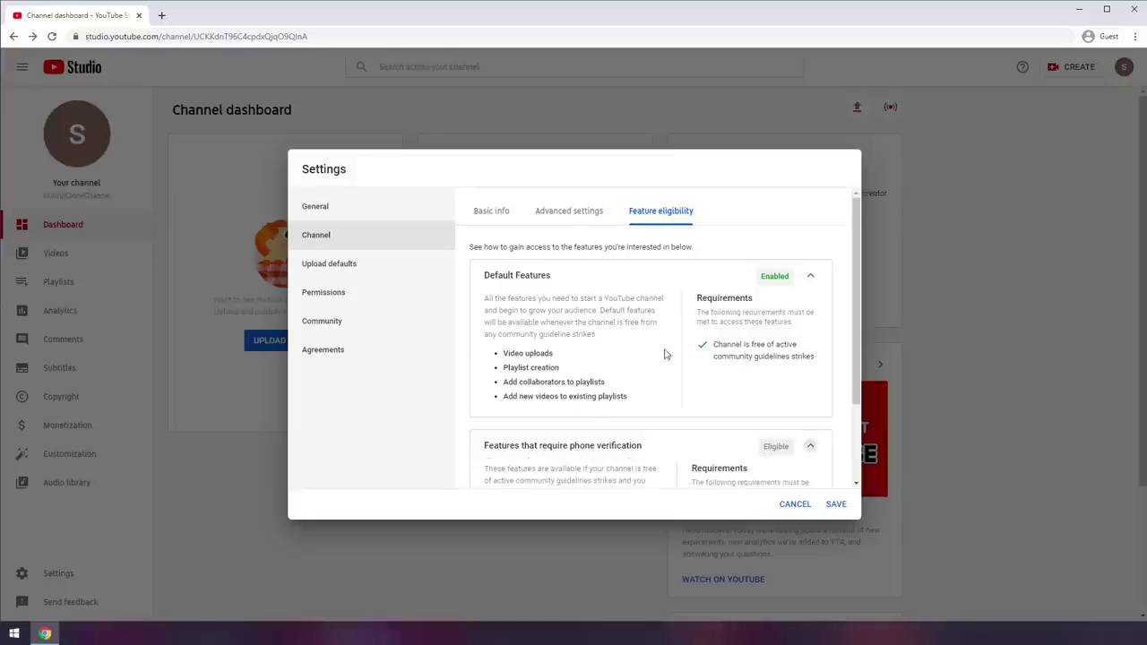
scroll(648, 323, down, 3)
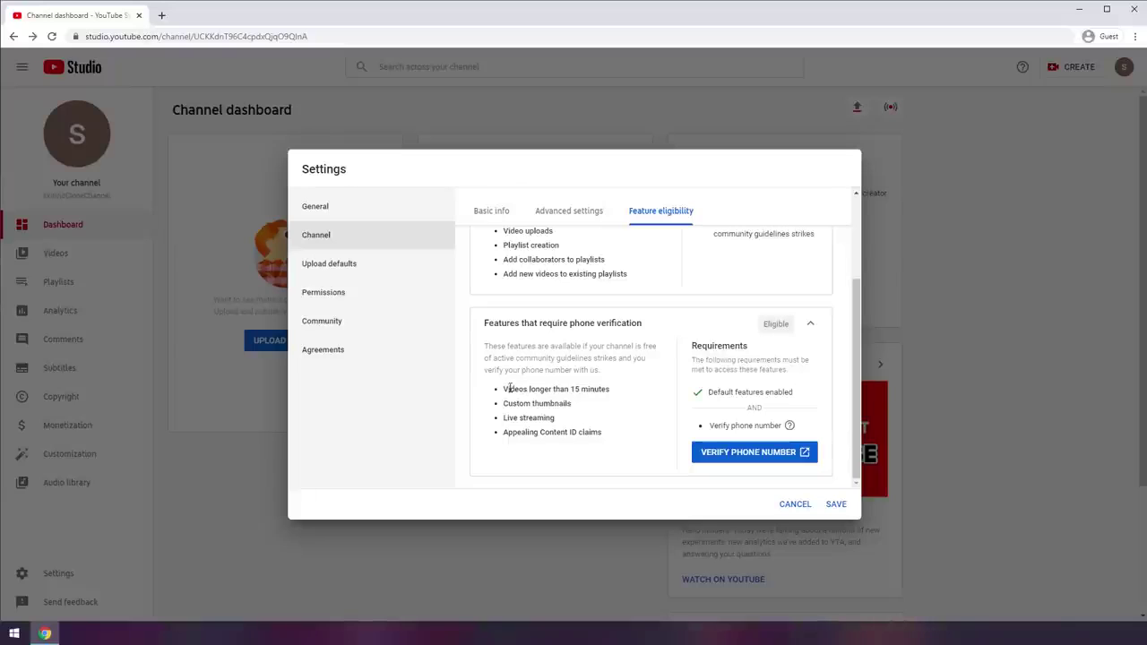
drag(502, 403, 576, 406)
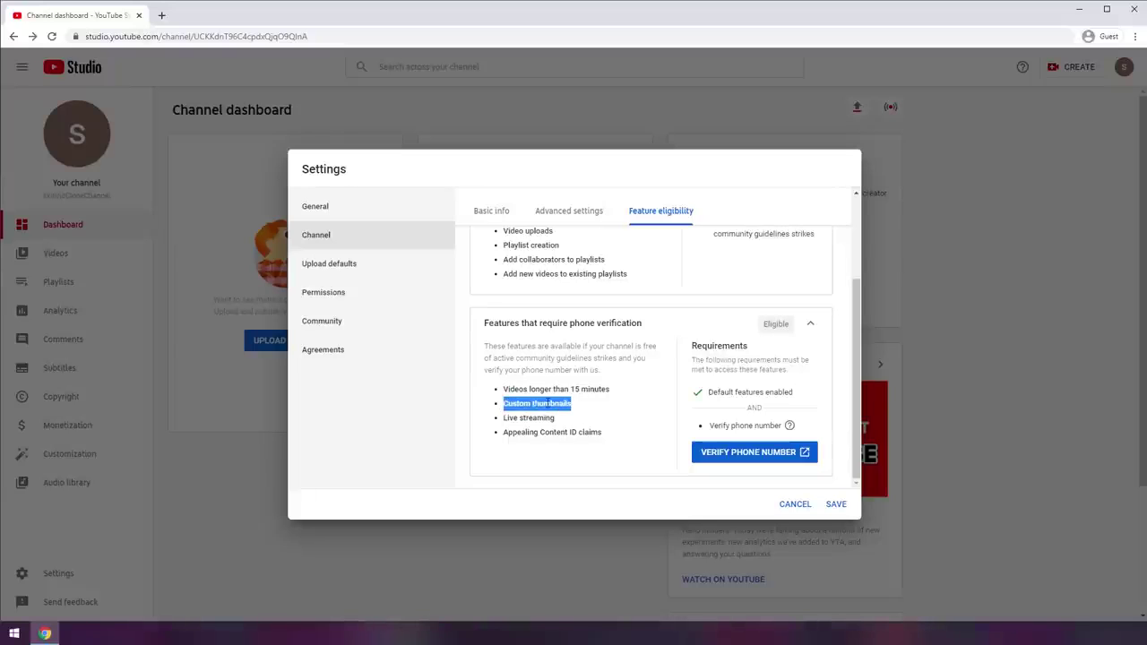
drag(508, 418, 556, 418)
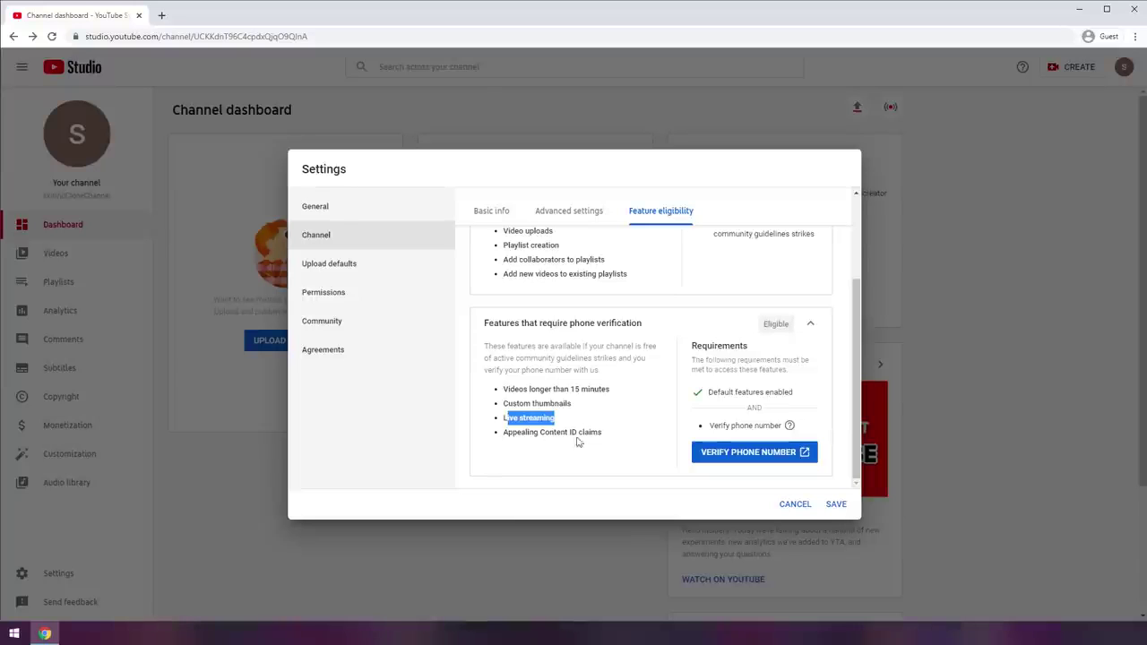
drag(589, 434, 507, 434)
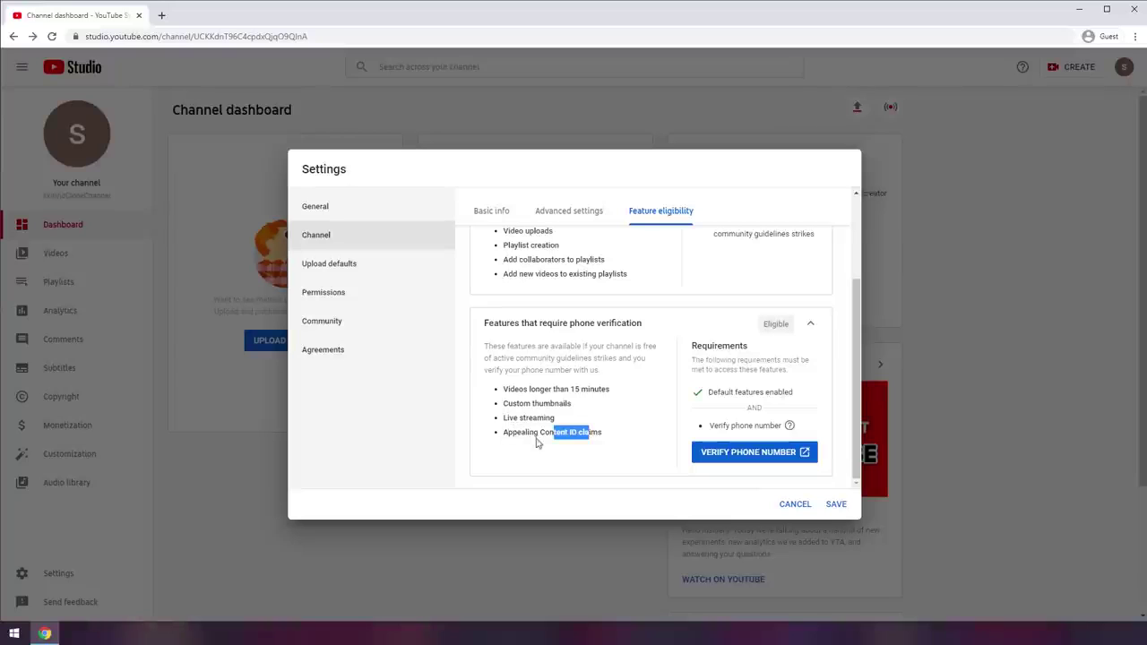
Start phone verification and select Iran as the country
click(742, 456)
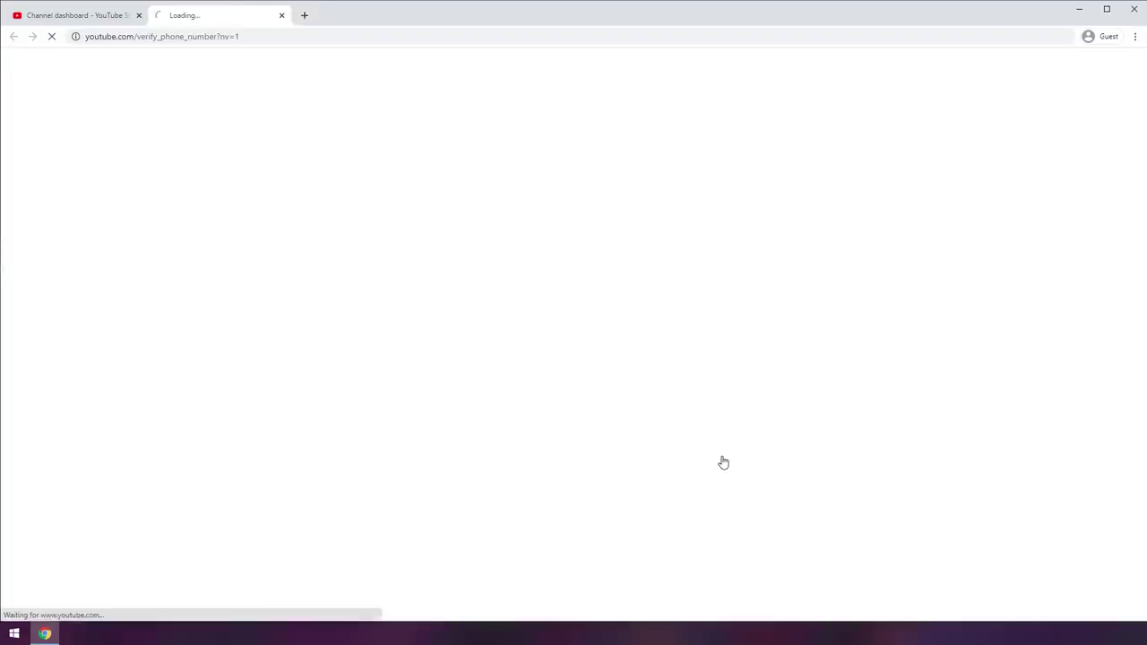
click(38, 157)
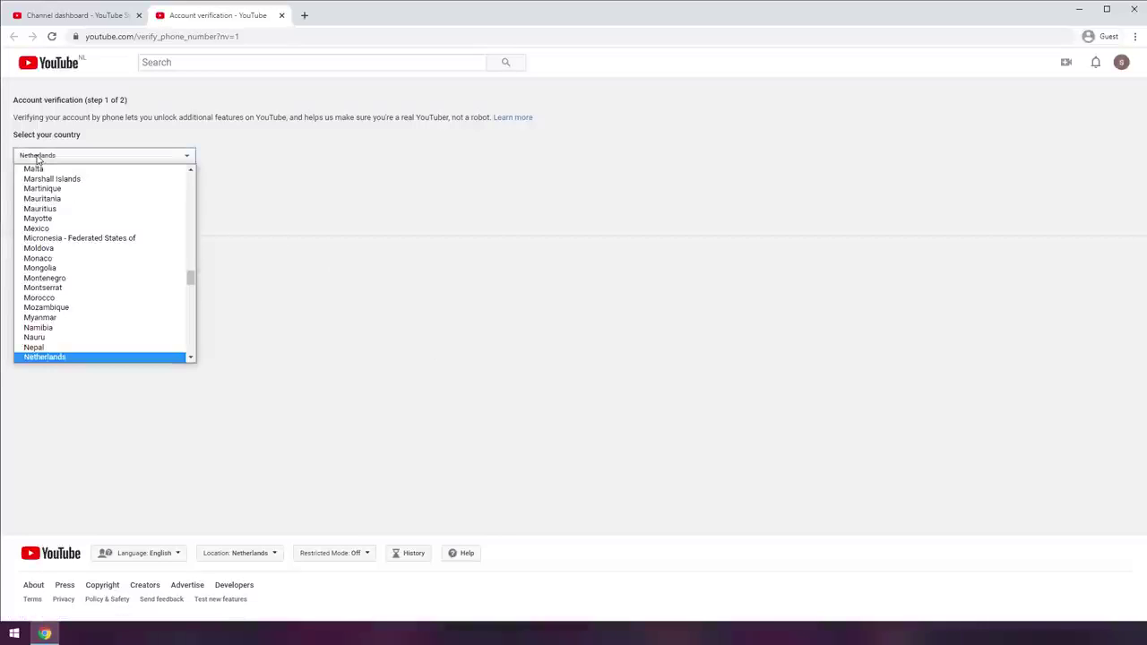
scroll(54, 278, up, 10)
scroll(55, 288, down, 8)
scroll(56, 288, down, 8)
scroll(58, 288, up, 5)
scroll(56, 289, up, 10)
click(43, 230)
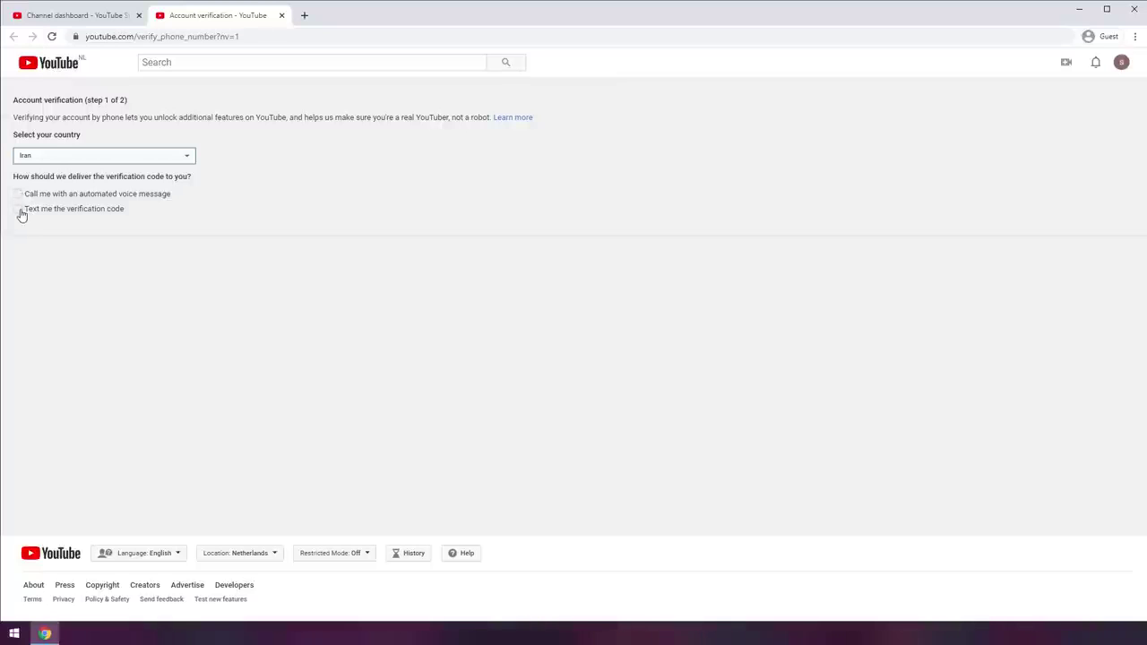
Request the code by text, submit the phone number and received code, then close the page
click(18, 211)
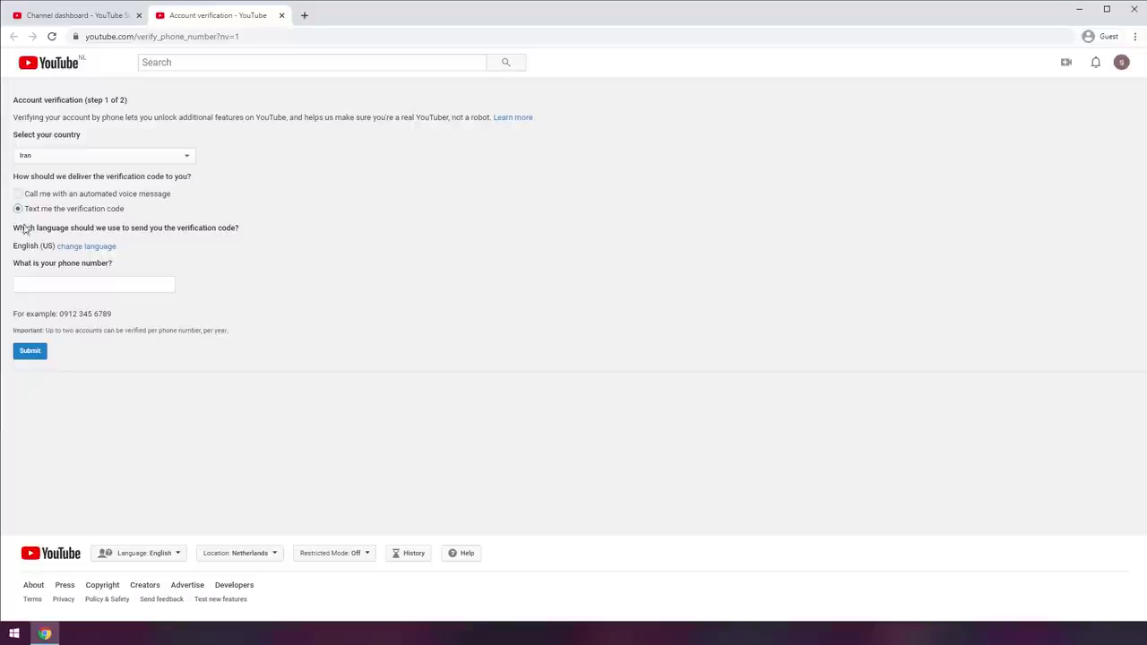
click(45, 282)
click(30, 355)
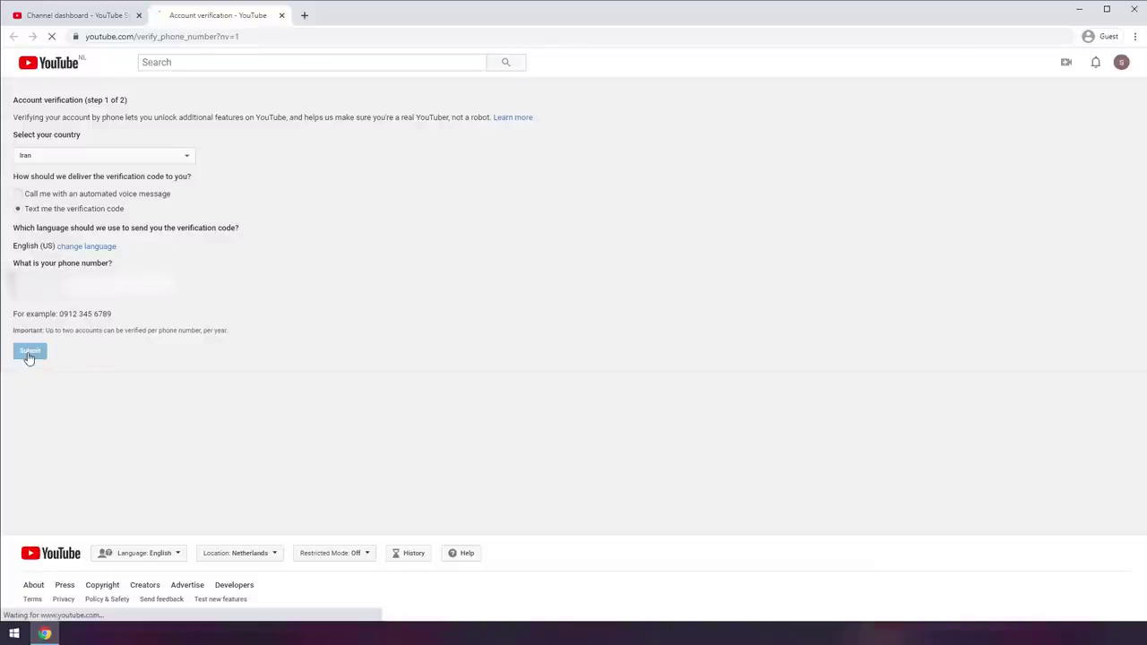
click(29, 208)
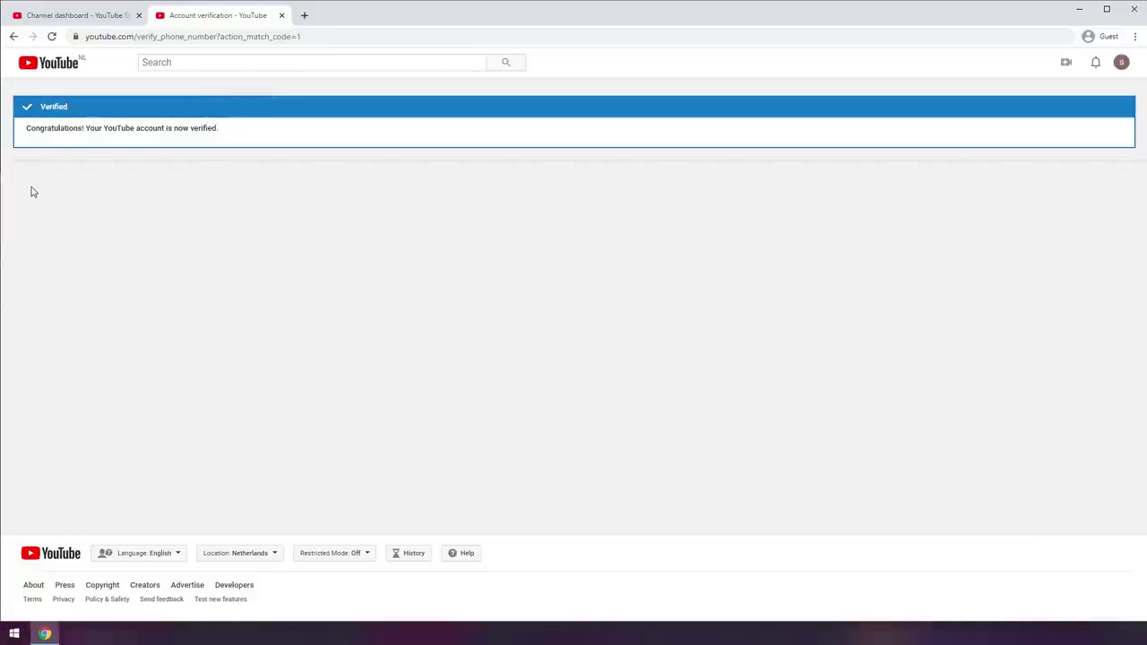
click(283, 16)
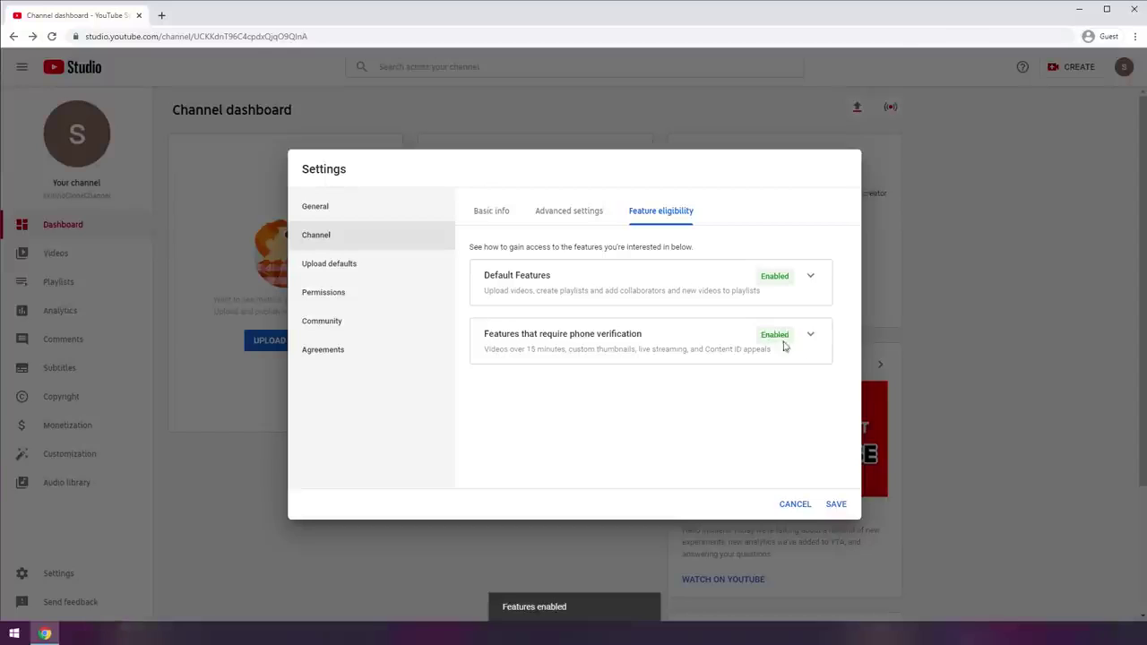
Confirm the phone-verification features now show as enabled, then go to Upload defaults
click(810, 335)
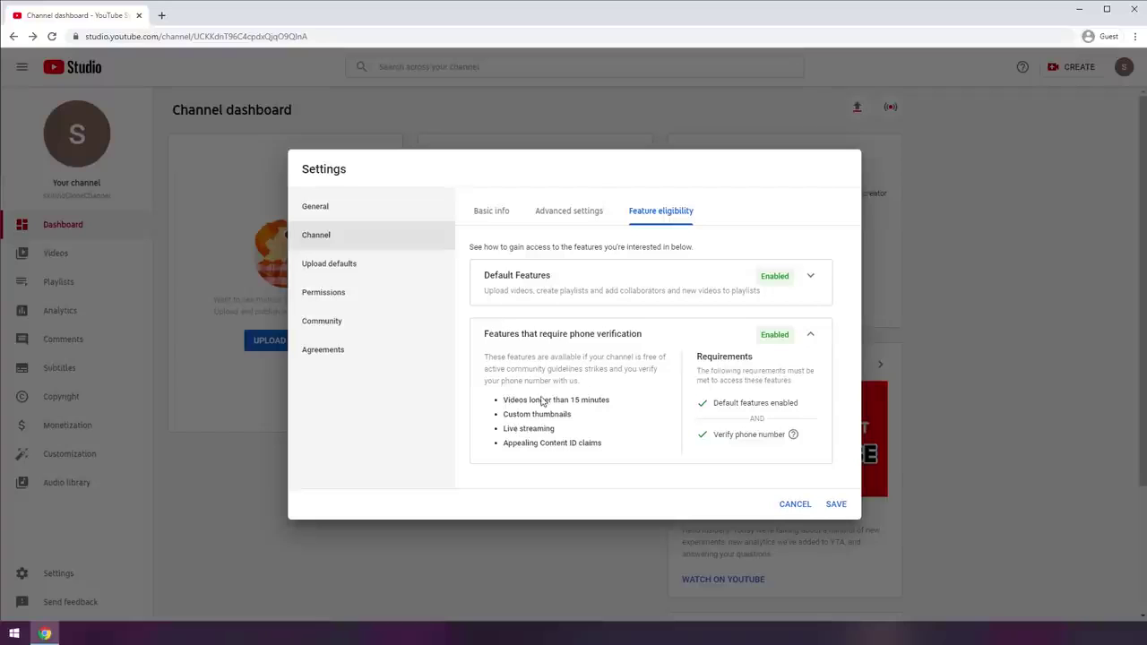
click(331, 265)
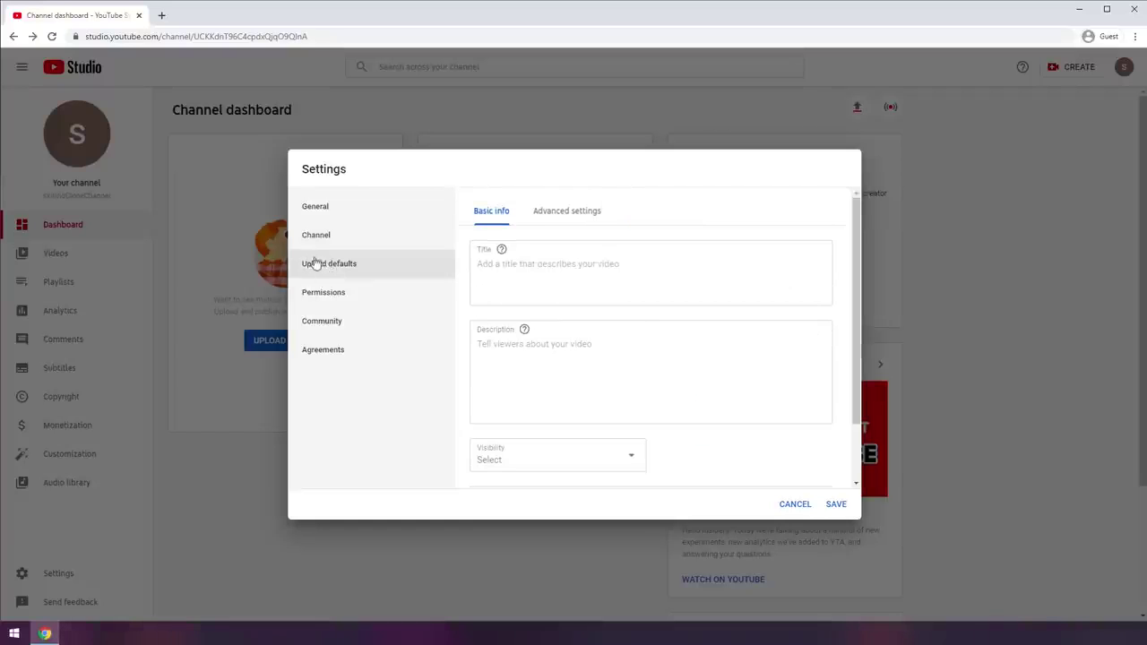
Write the Persian default description 'از سایت ما بازدید کنید' with blank lines above it
click(517, 274)
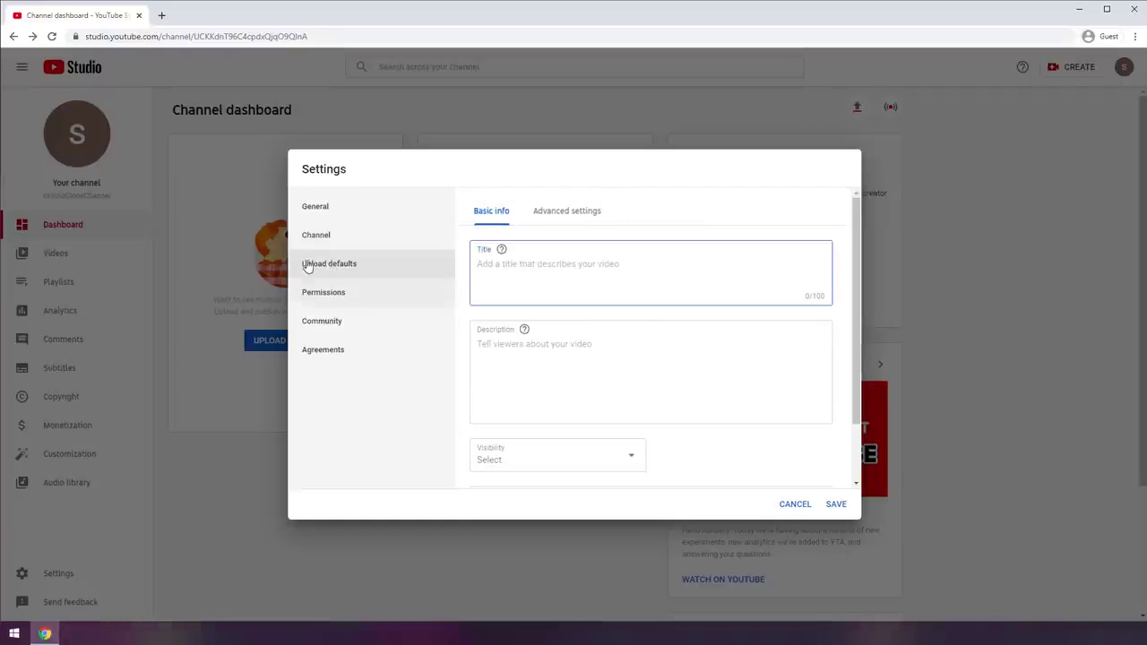
click(517, 375)
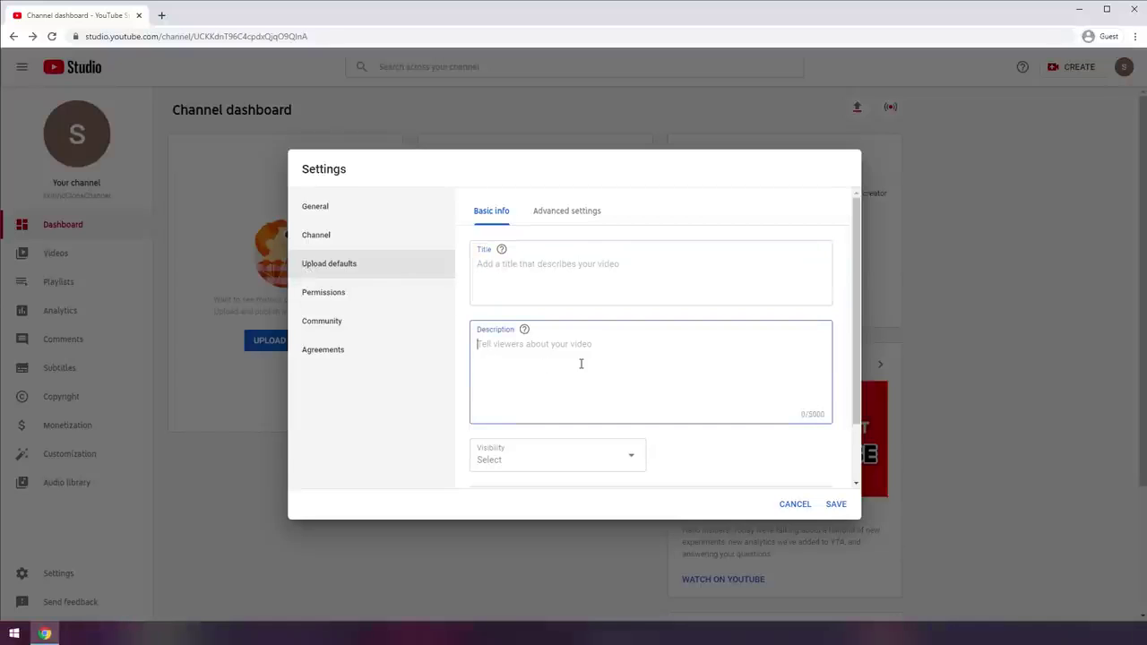
text(hc)
key(BackSpace)
text(i)
text(ز سایت ما بازدید کنید)
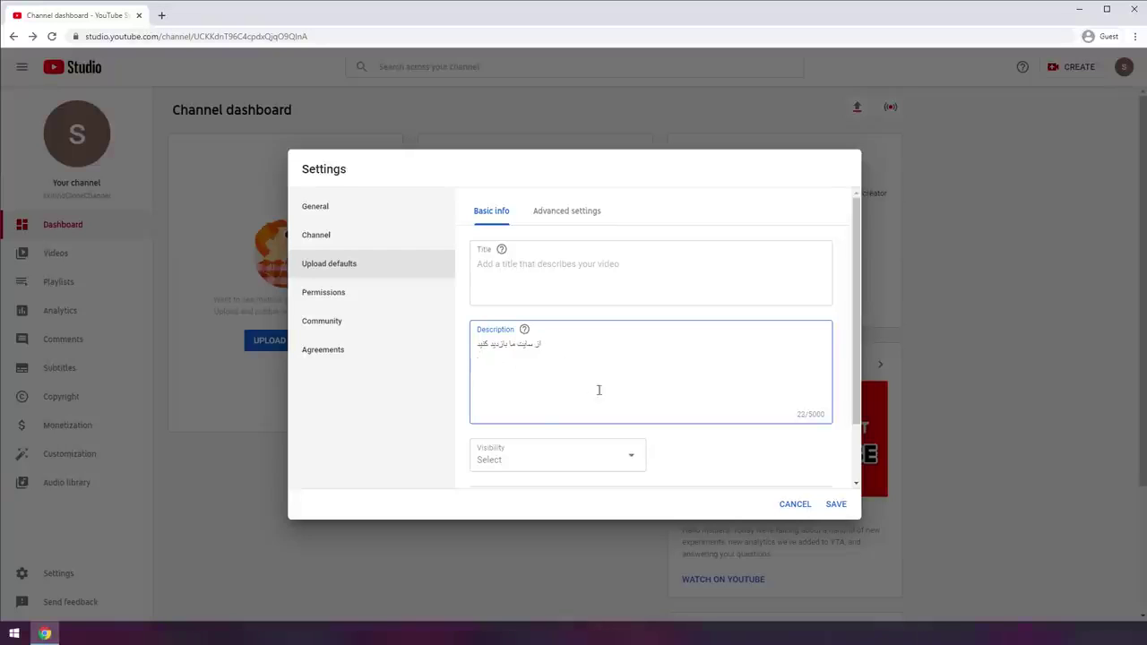
key(Return)
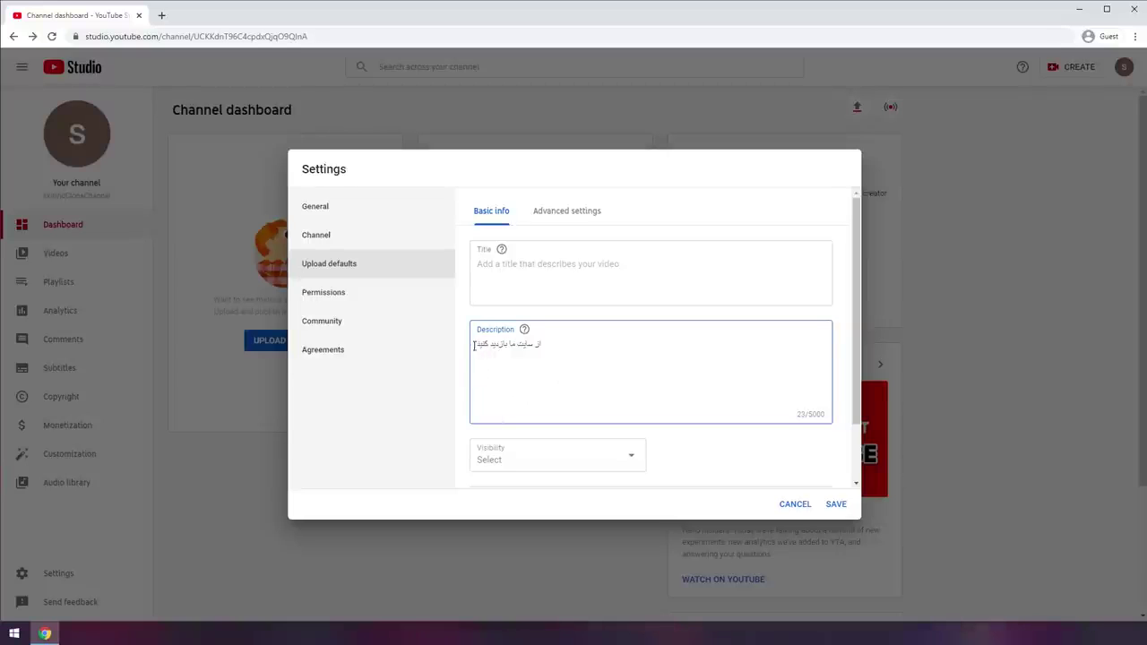
key(Return)
key(Return)
click(482, 350)
click(508, 289)
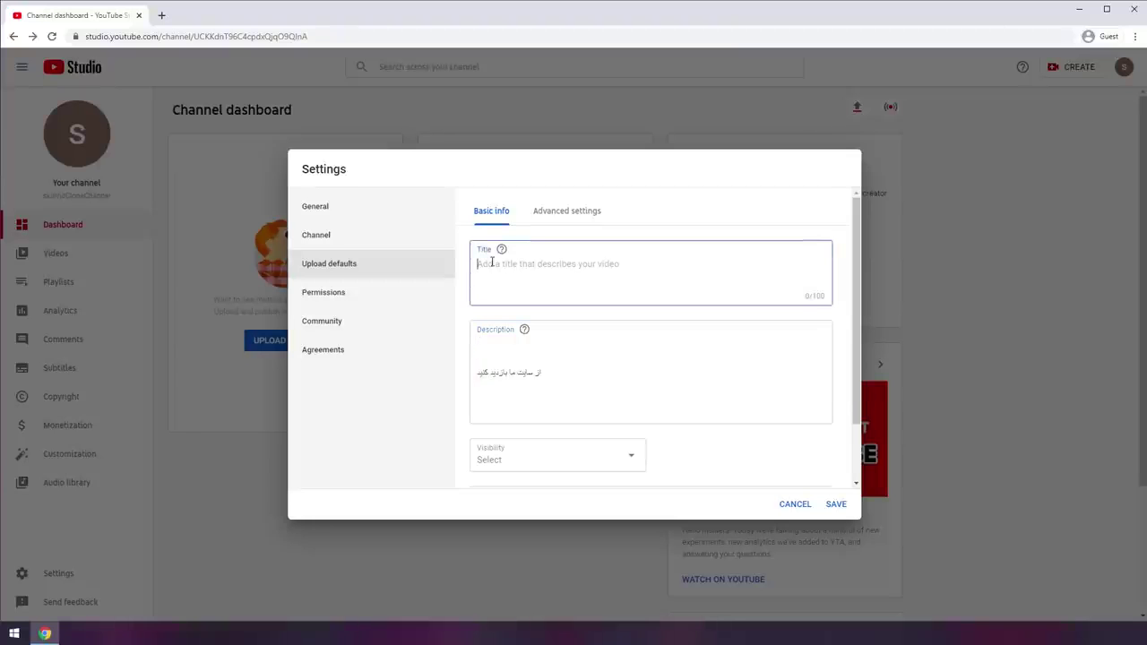
Set default upload visibility to Private and show the advanced upload defaults
scroll(518, 341, down, 1)
click(530, 393)
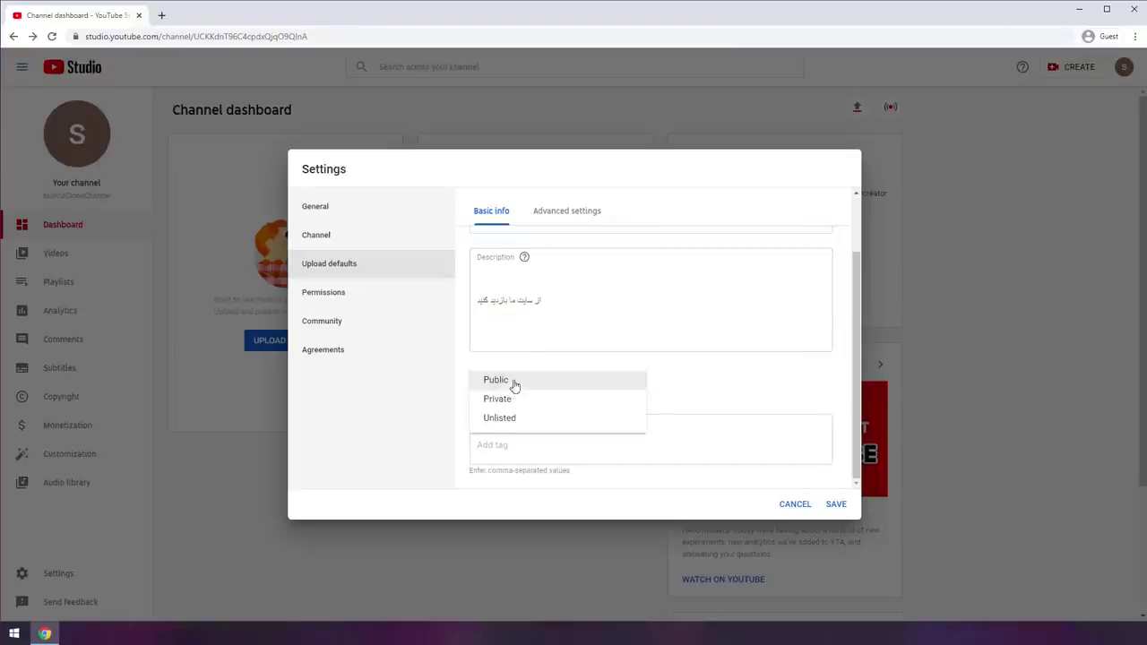
click(516, 402)
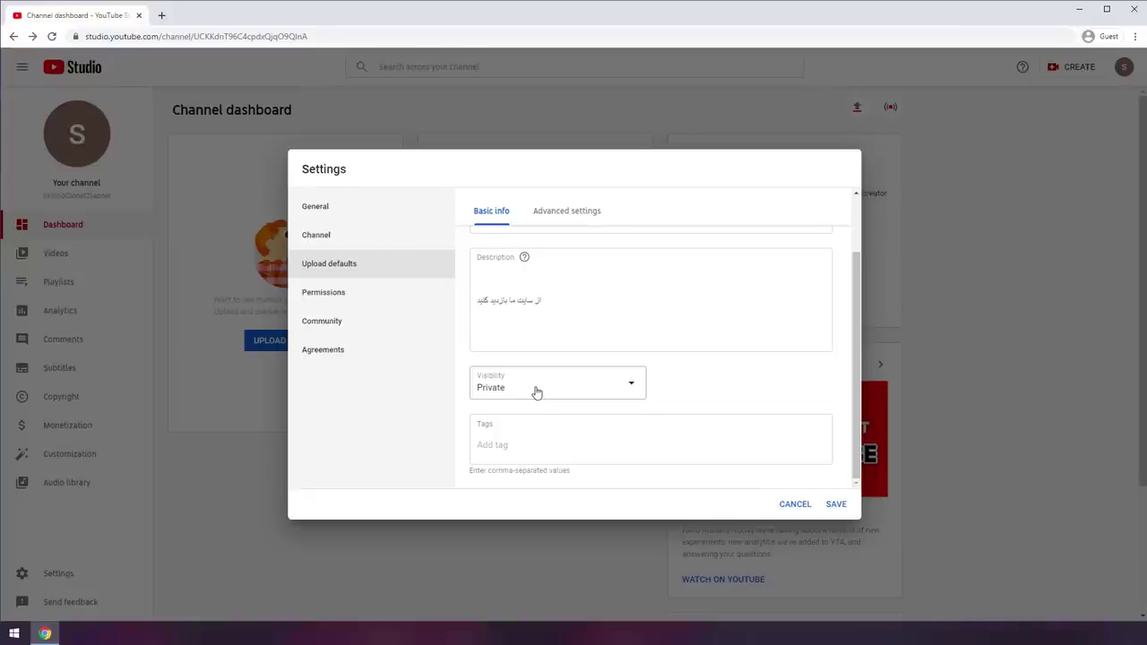
click(532, 448)
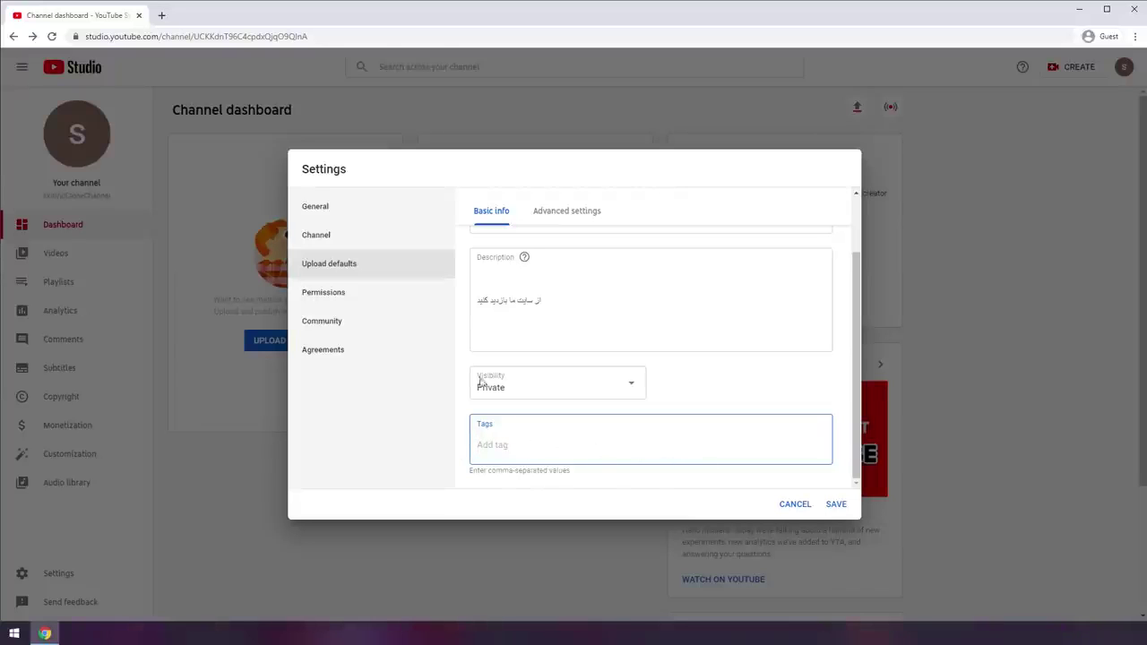
click(544, 214)
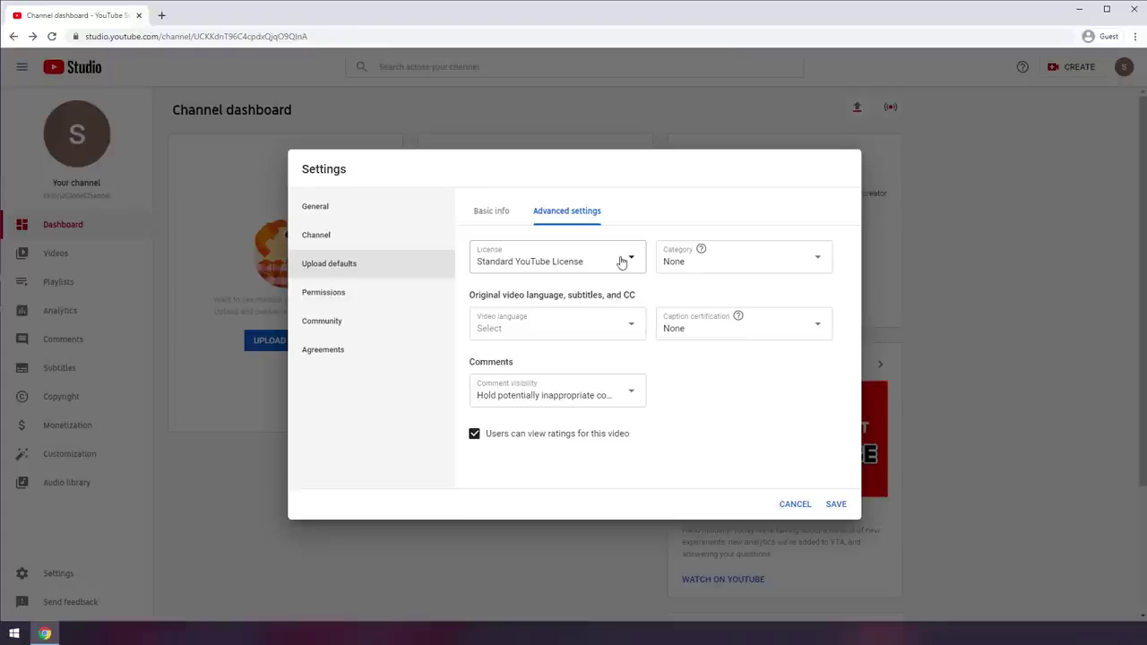
Leave the default category at None and set the default video language to Persian
click(756, 257)
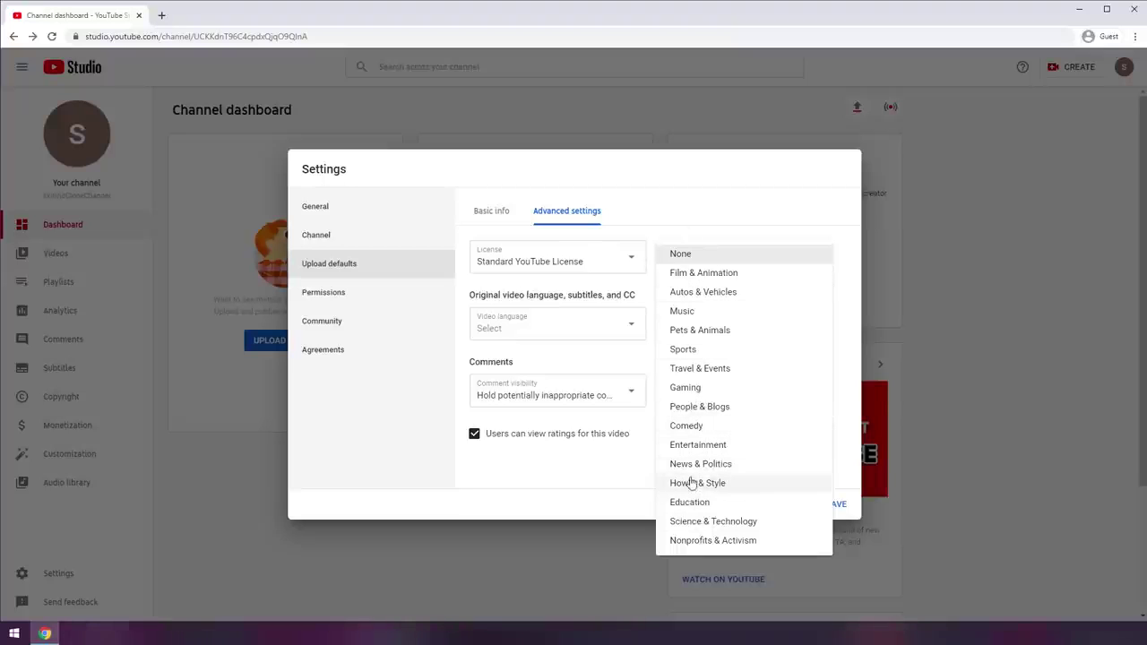
click(678, 232)
click(556, 336)
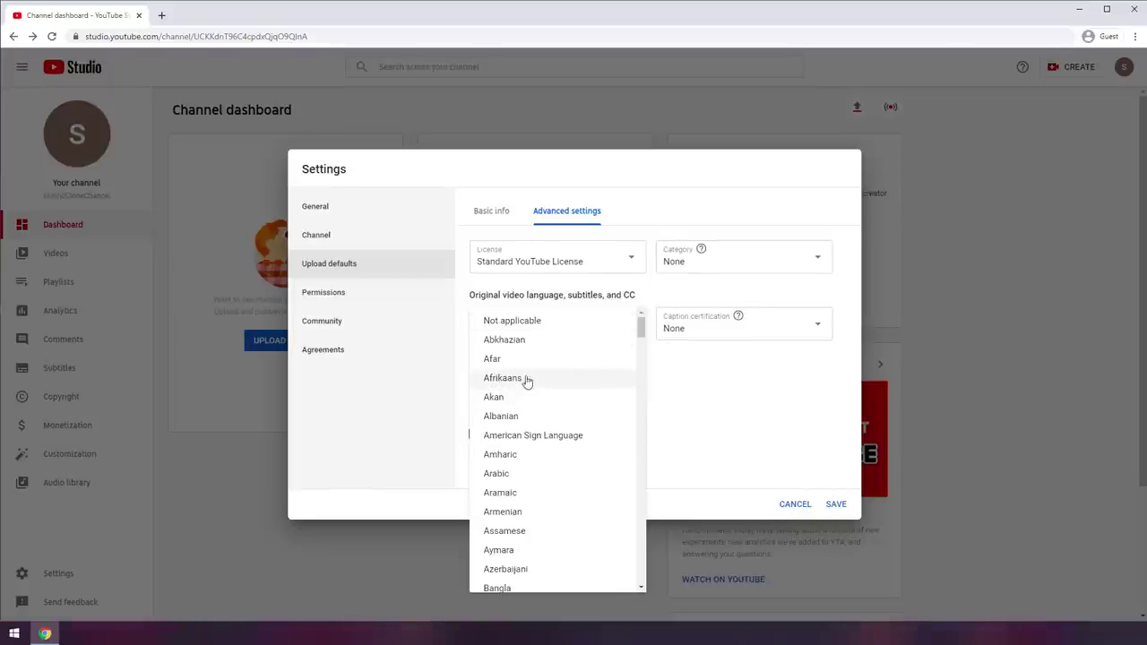
scroll(566, 475, down, 4)
scroll(537, 464, down, 8)
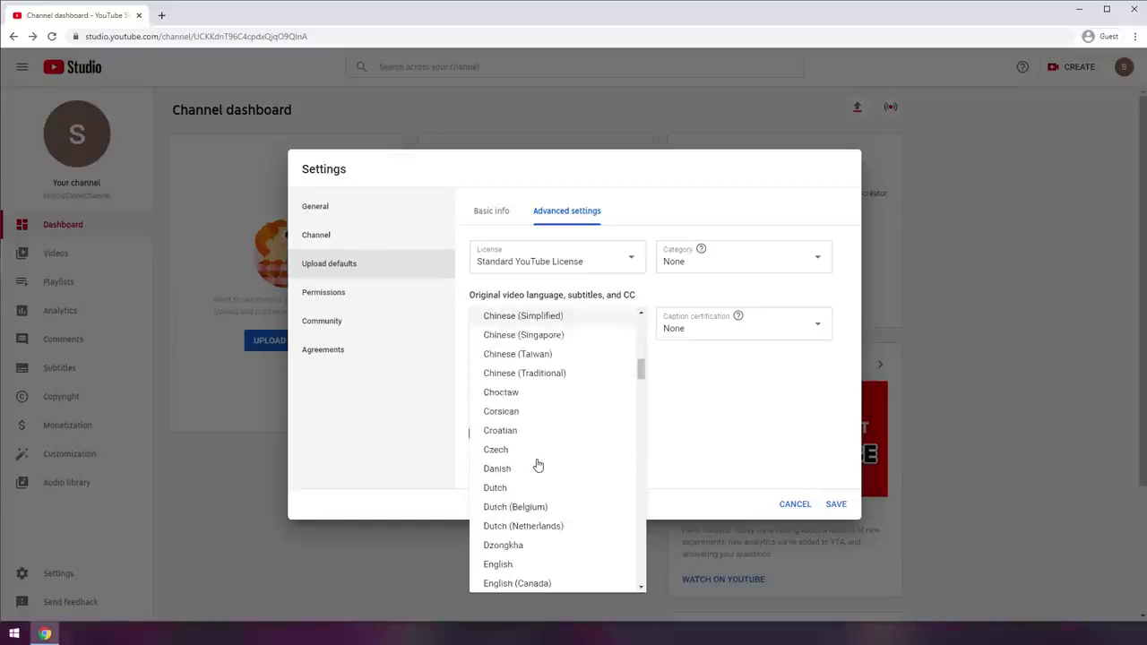
scroll(538, 463, down, 12)
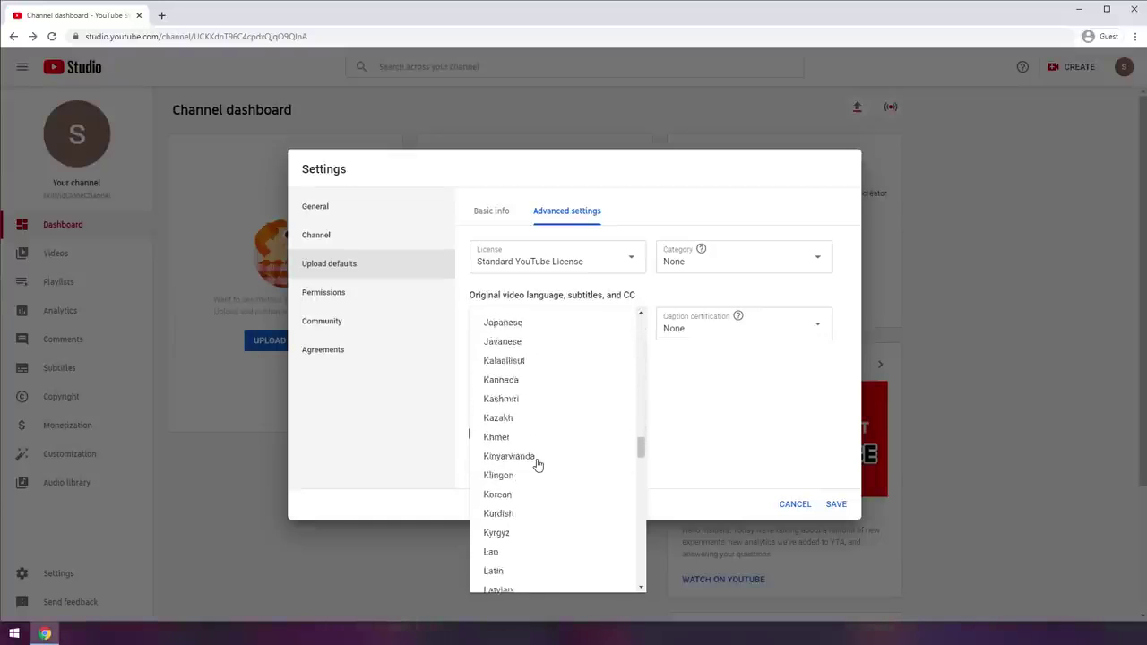
scroll(538, 463, down, 10)
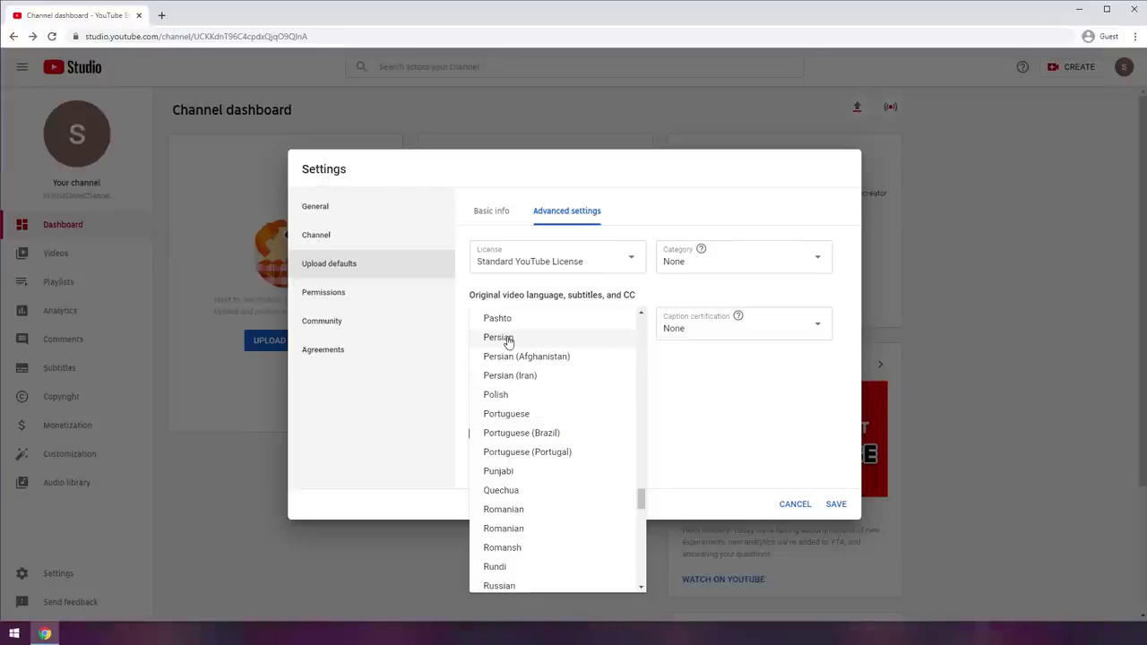
click(508, 340)
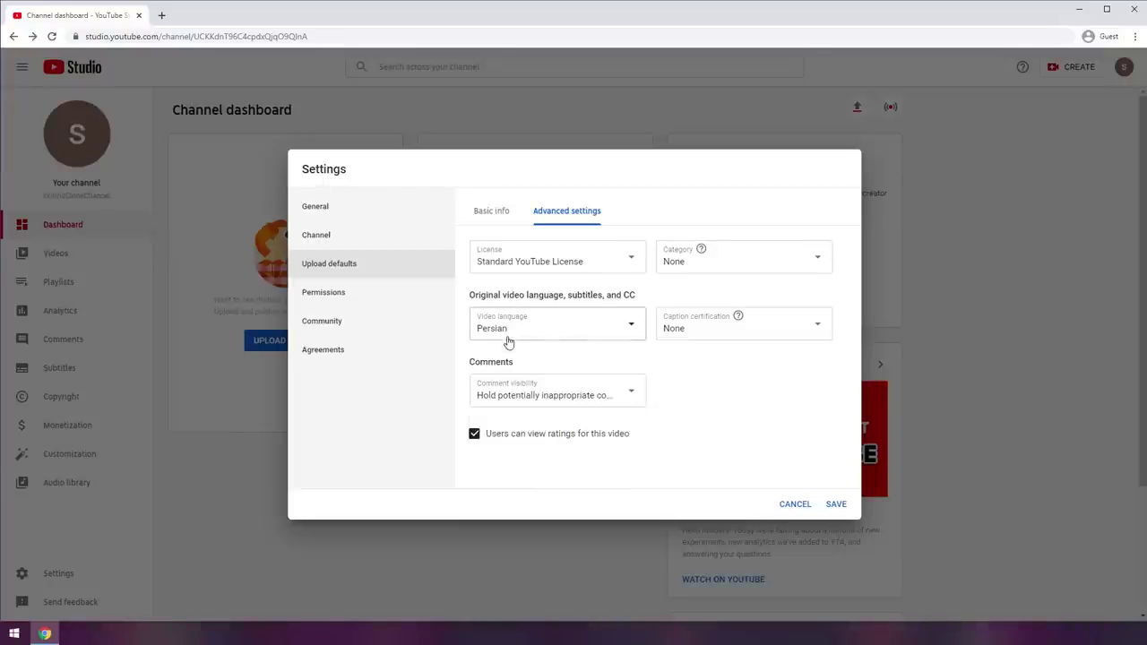
Leave caption certification at None and keep holding potentially inappropriate comments for review
click(712, 328)
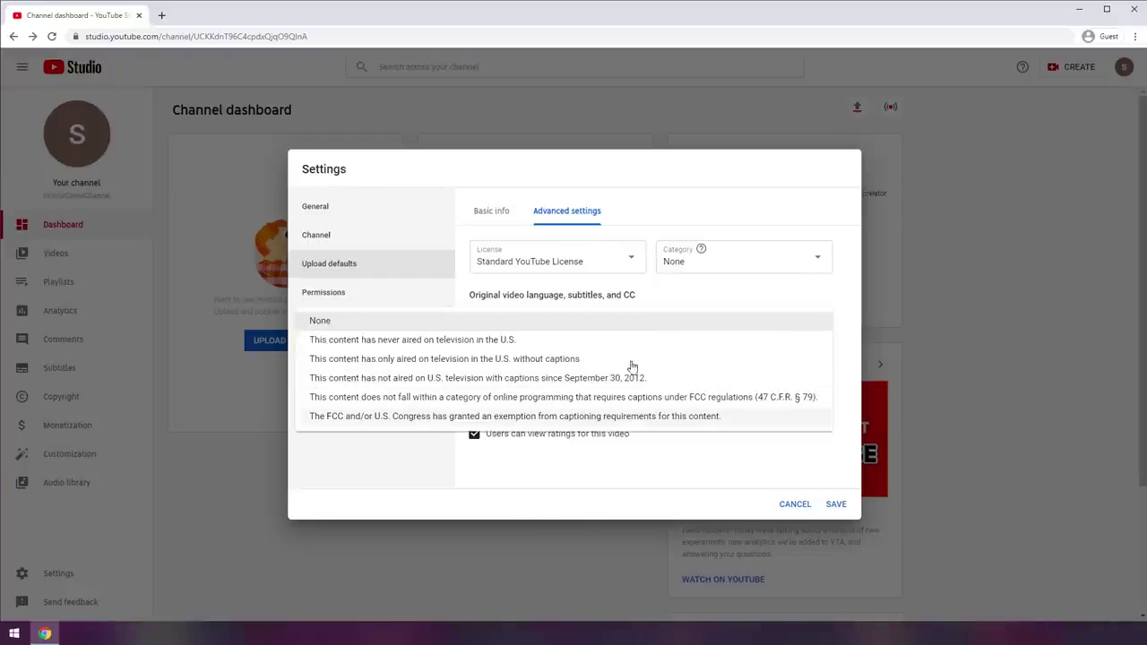
click(747, 464)
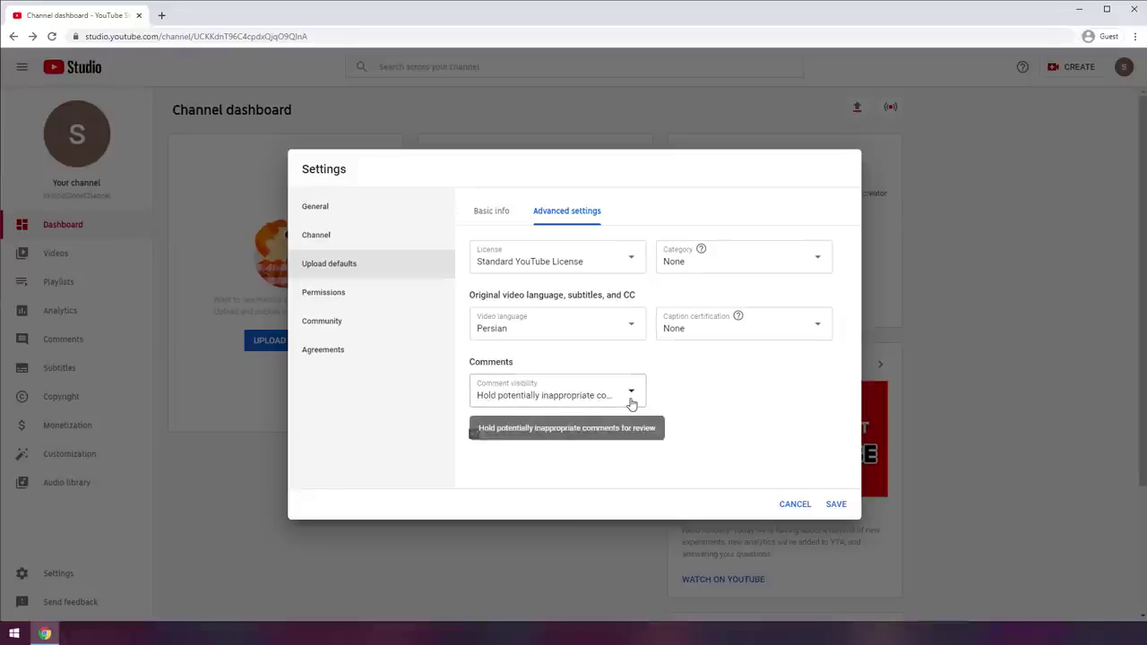
click(593, 397)
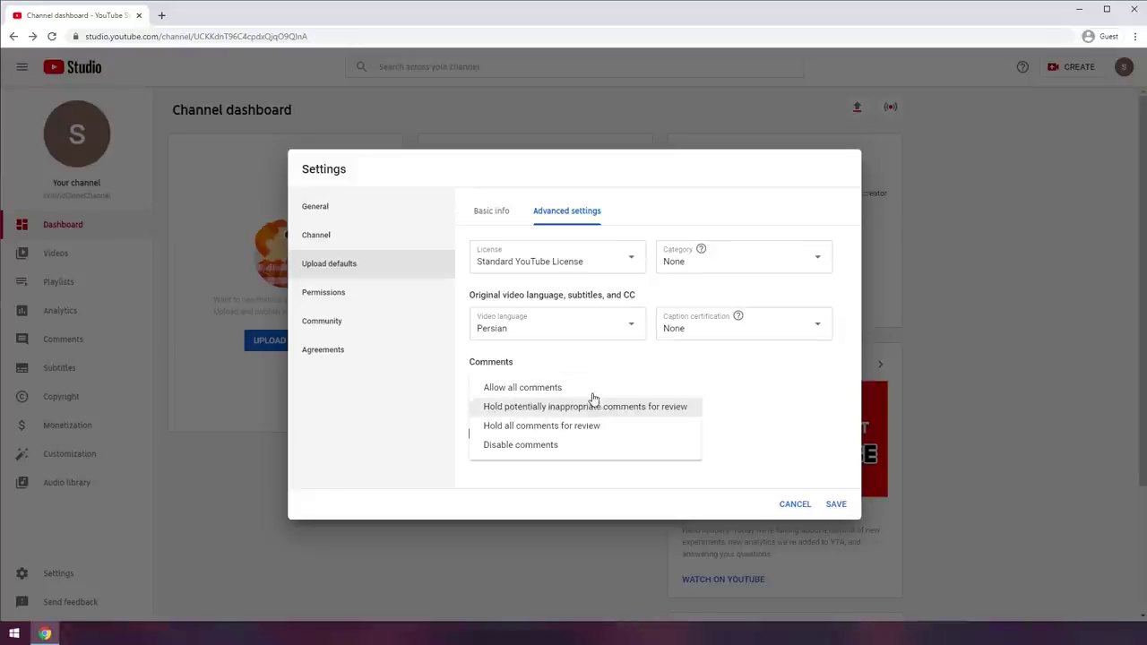
click(541, 402)
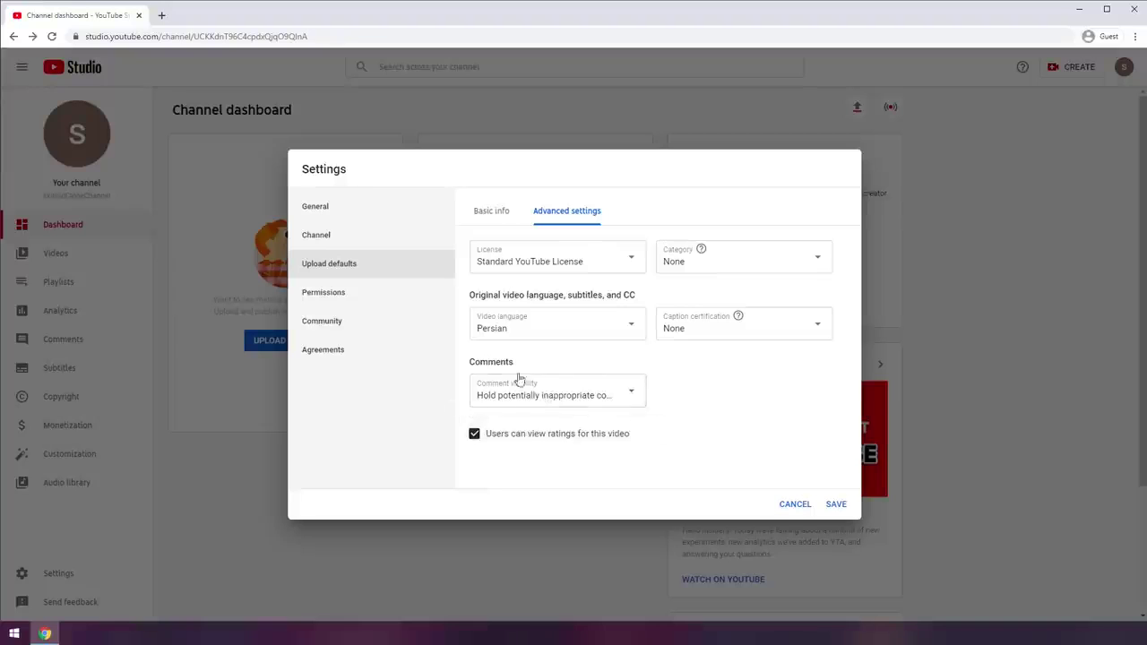
From Permissions, open the Brand Account details page for skillvidCloneChannel in a new tab
click(309, 293)
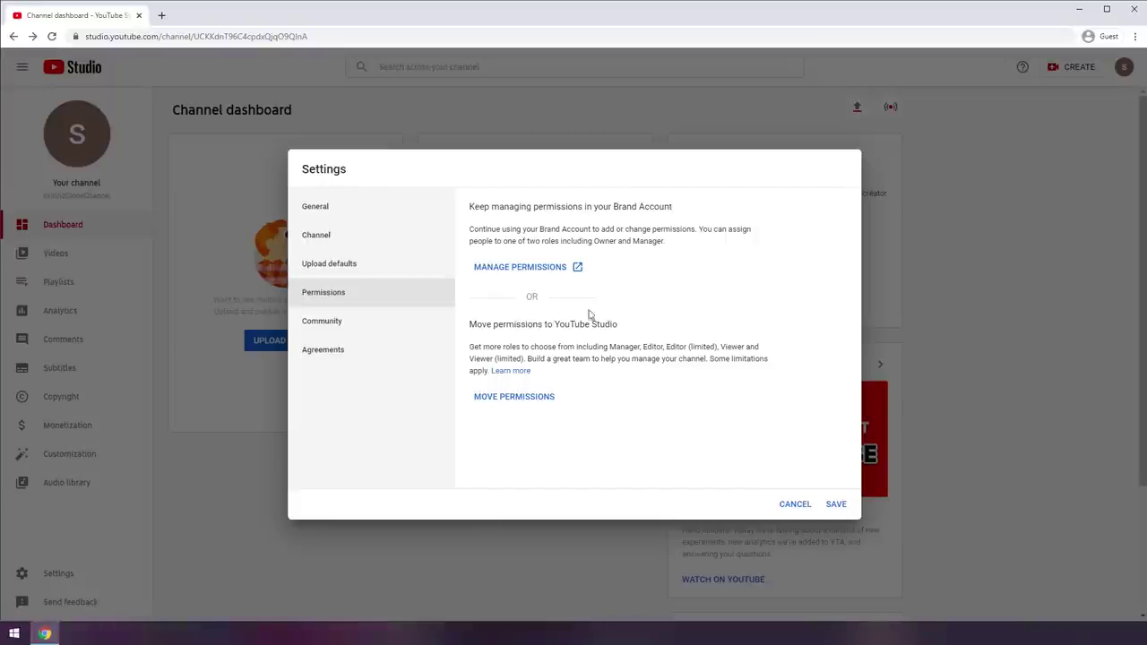
click(513, 269)
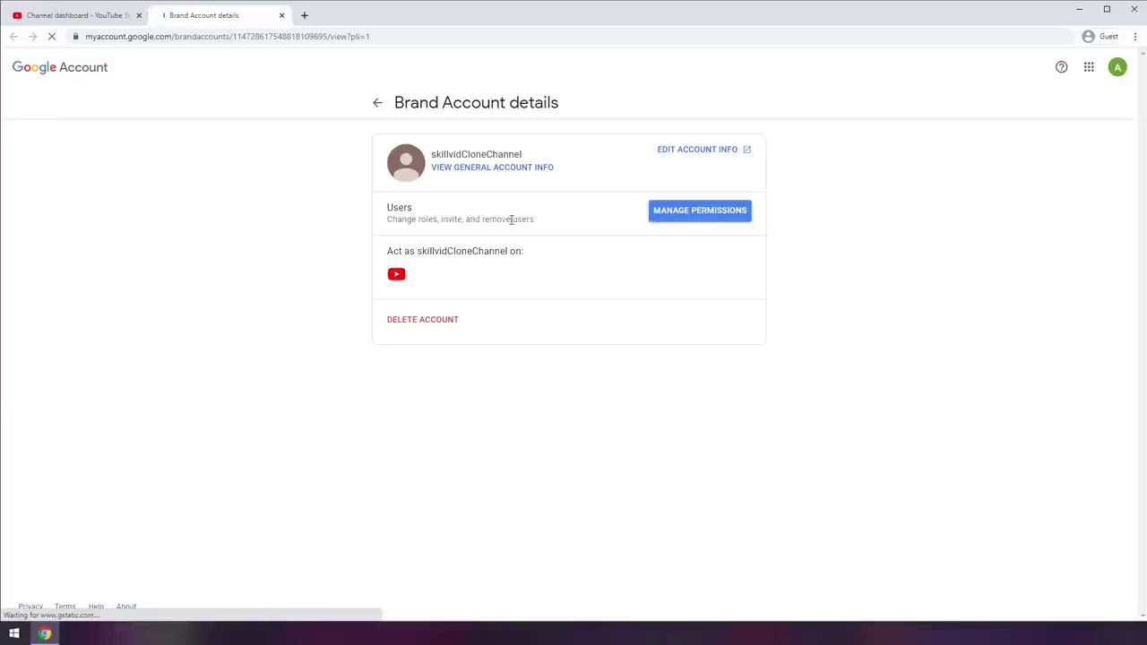
Try to manage the Brand Account's users, which asks for identity verification, then return to Studio
click(686, 220)
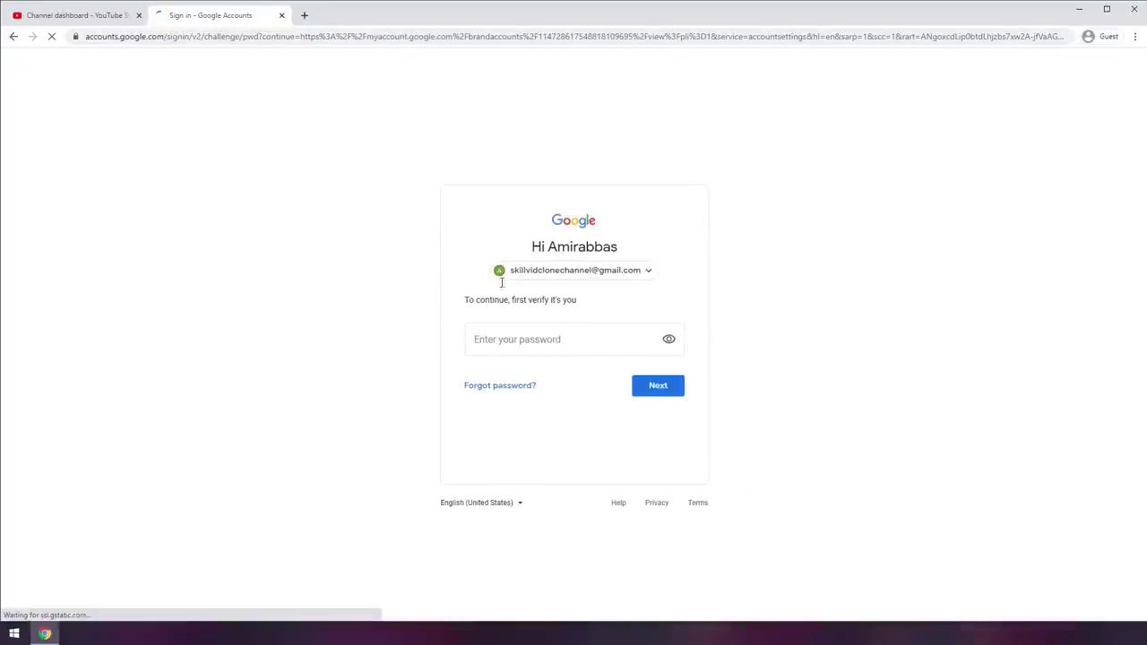
click(80, 17)
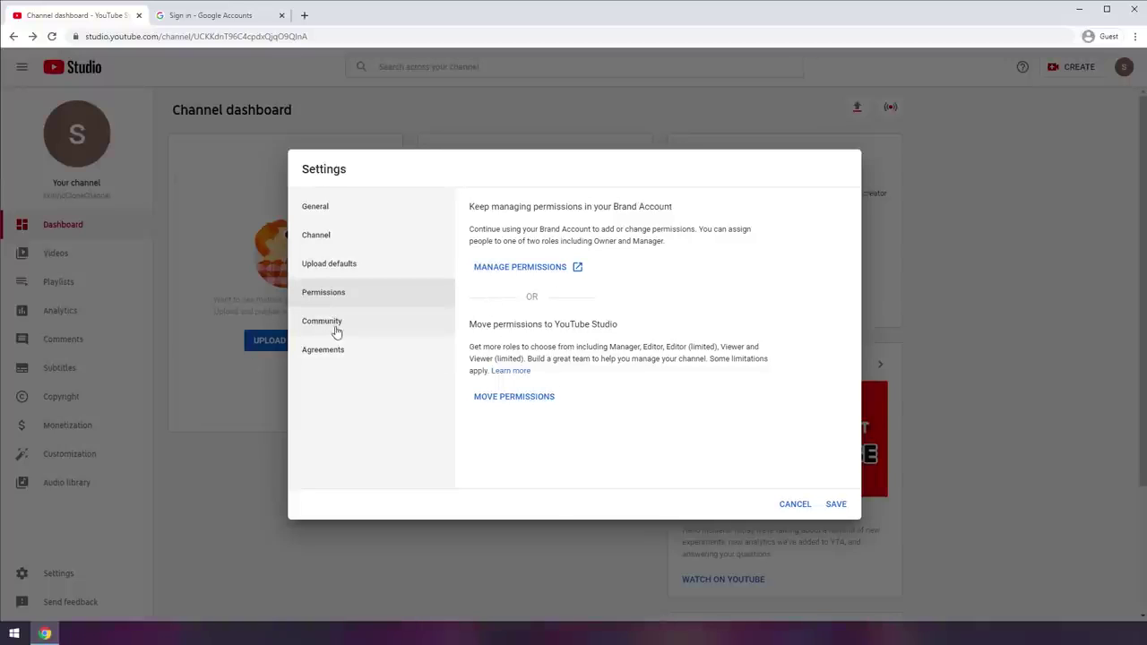
Open the Community settings and click into the Moderators and Hidden users fields
click(336, 326)
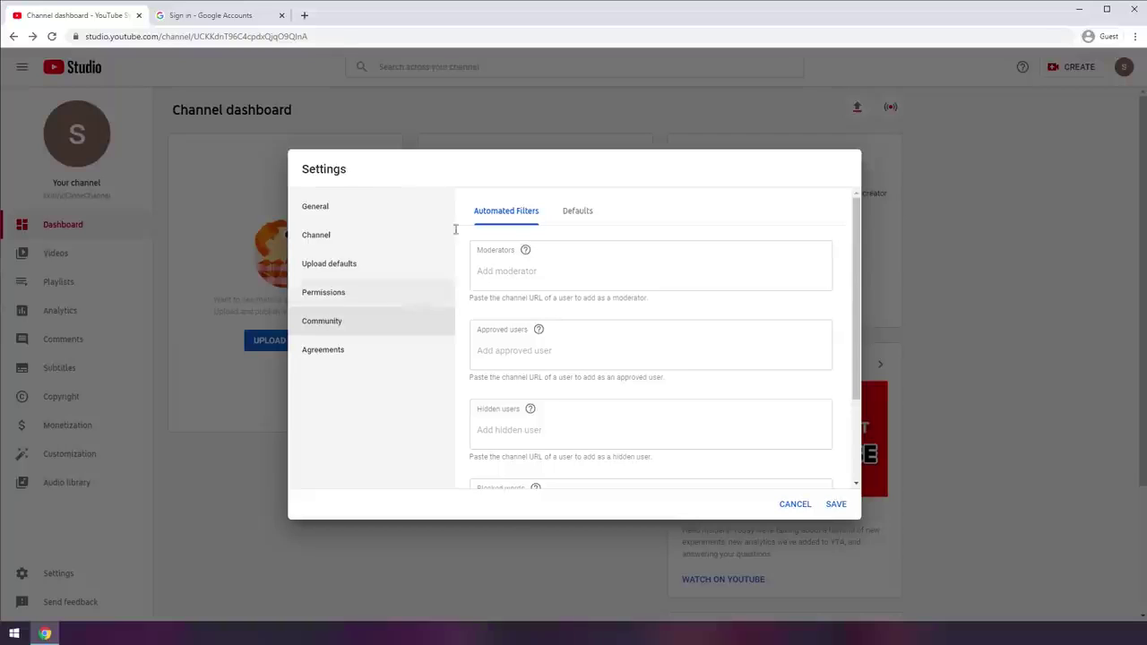
click(517, 274)
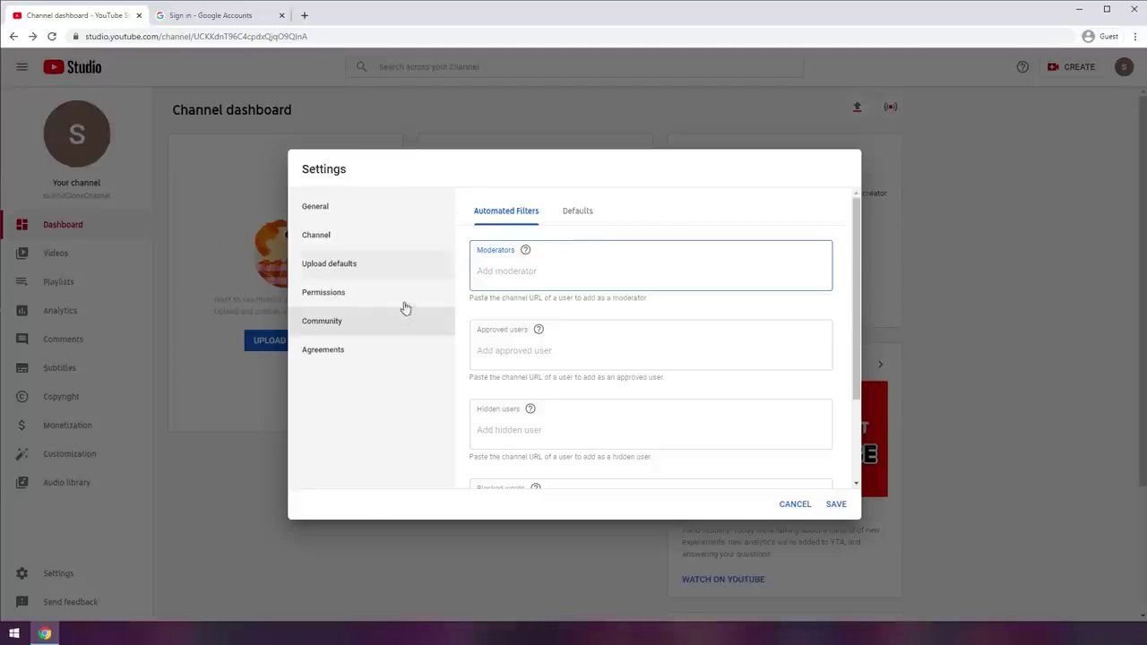
scroll(527, 296, down, 3)
click(522, 306)
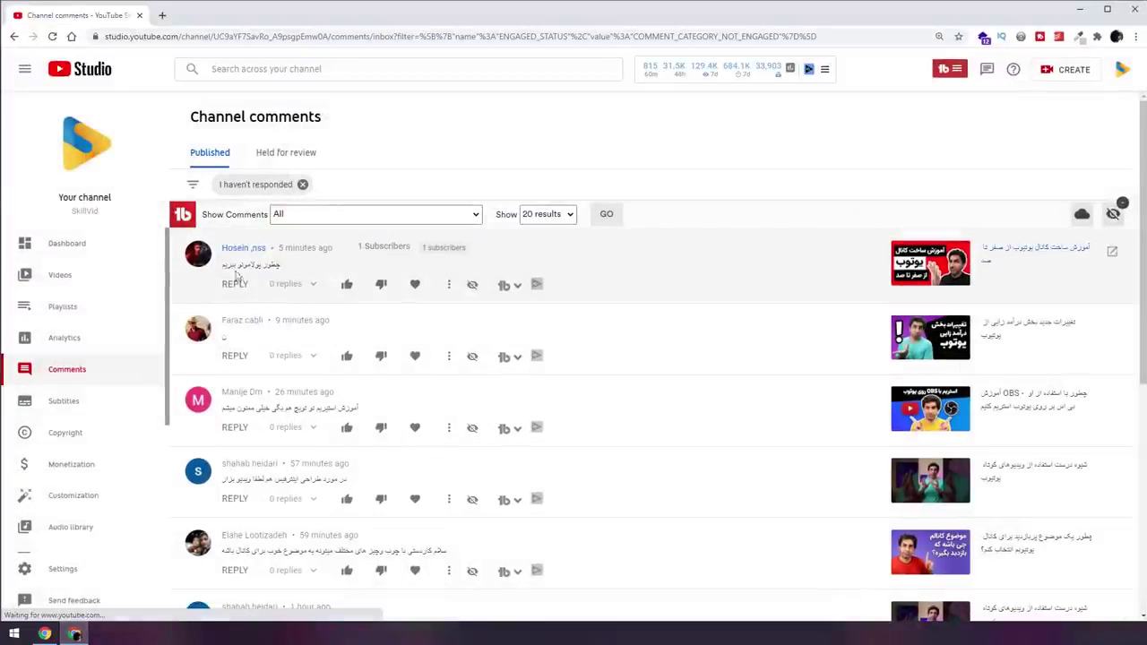
Check a comment's action menu for the 'Hide user from channel' option, then close it
scroll(316, 356, down, 2)
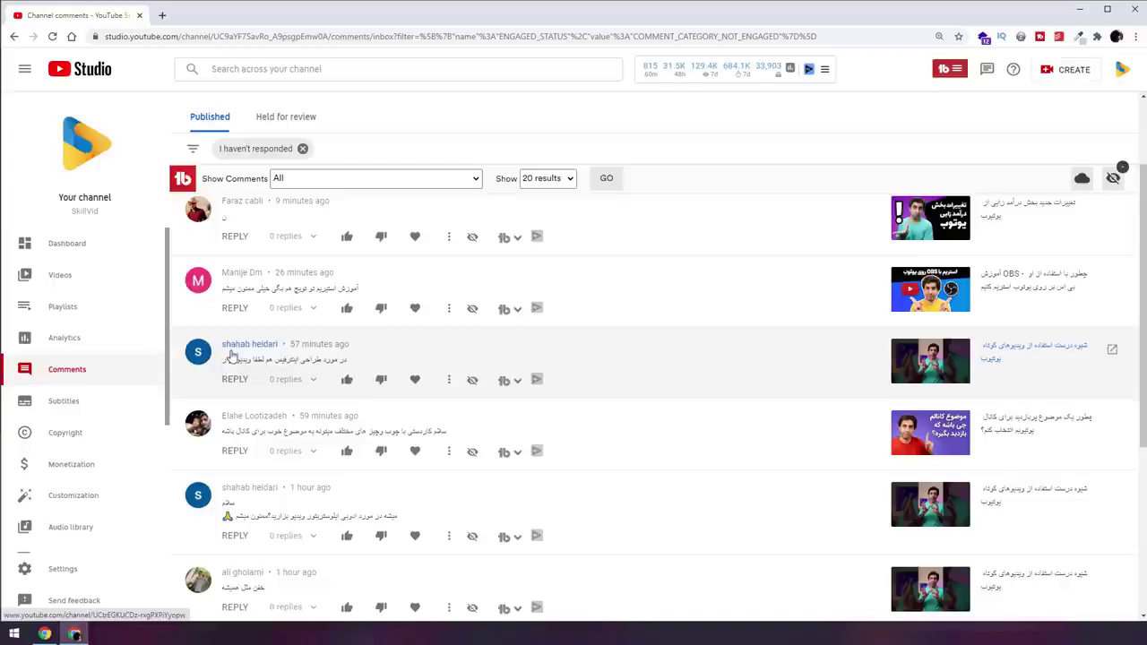
click(450, 383)
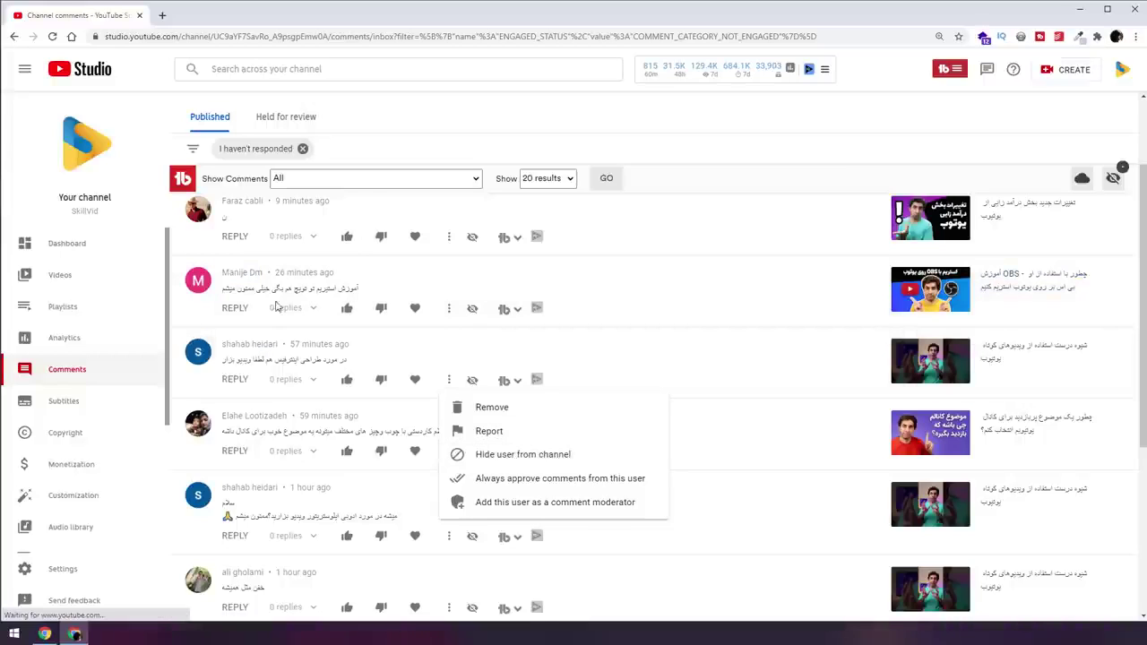
click(442, 148)
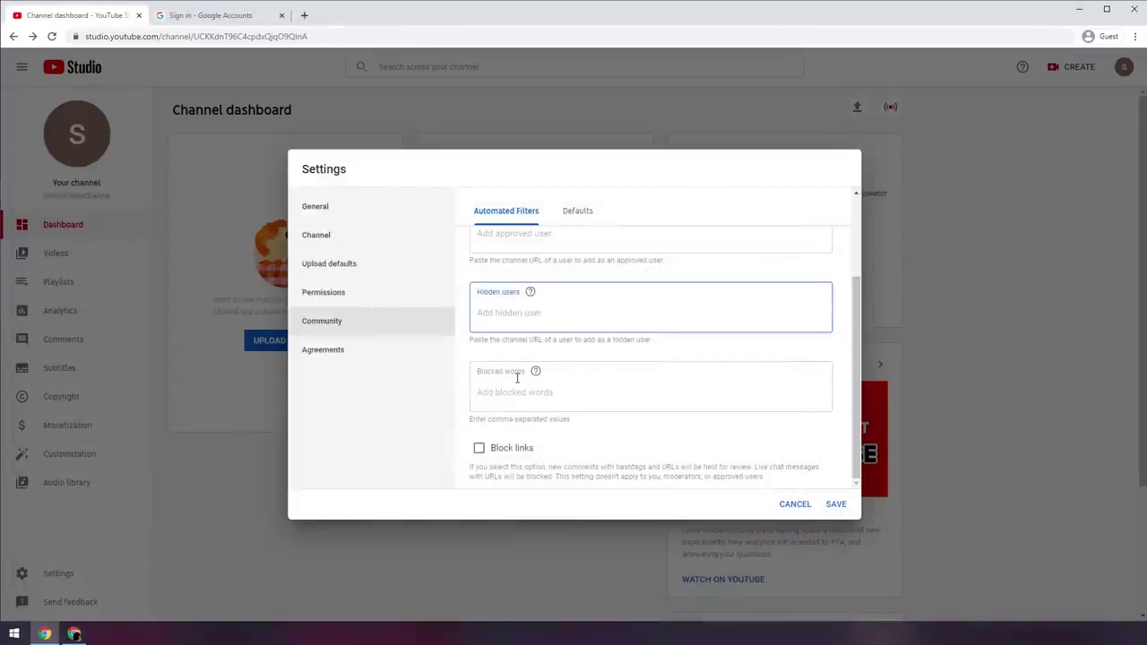
Add a person's first name in Persian as a blocked word, toggling Block links on and back off
click(508, 396)
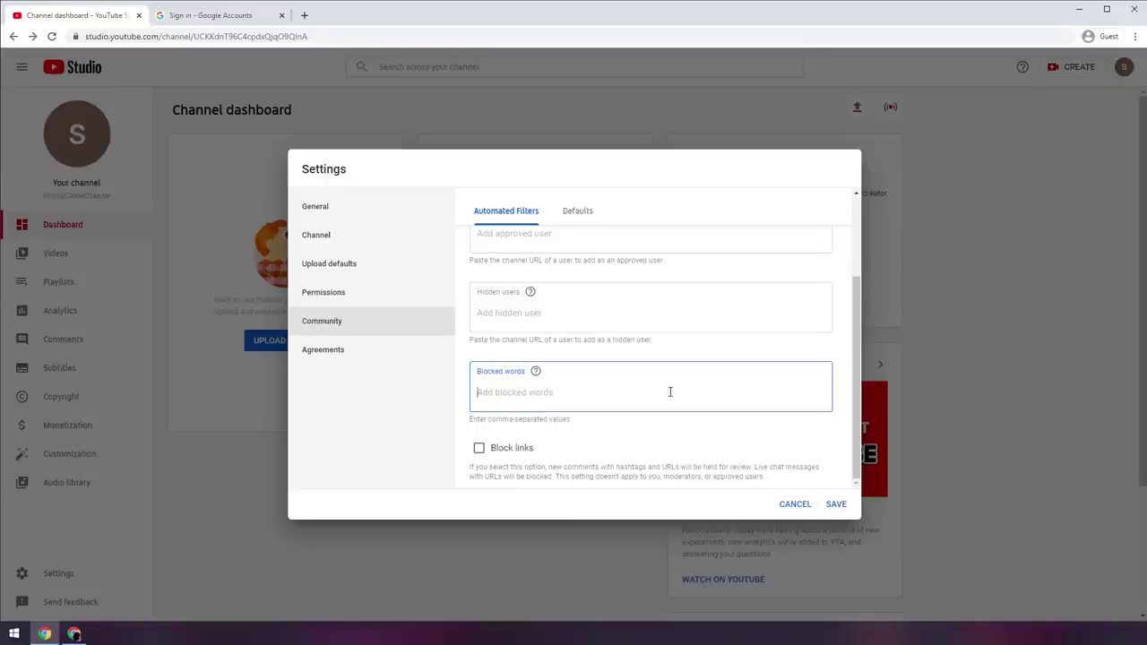
text(امیرعباس)
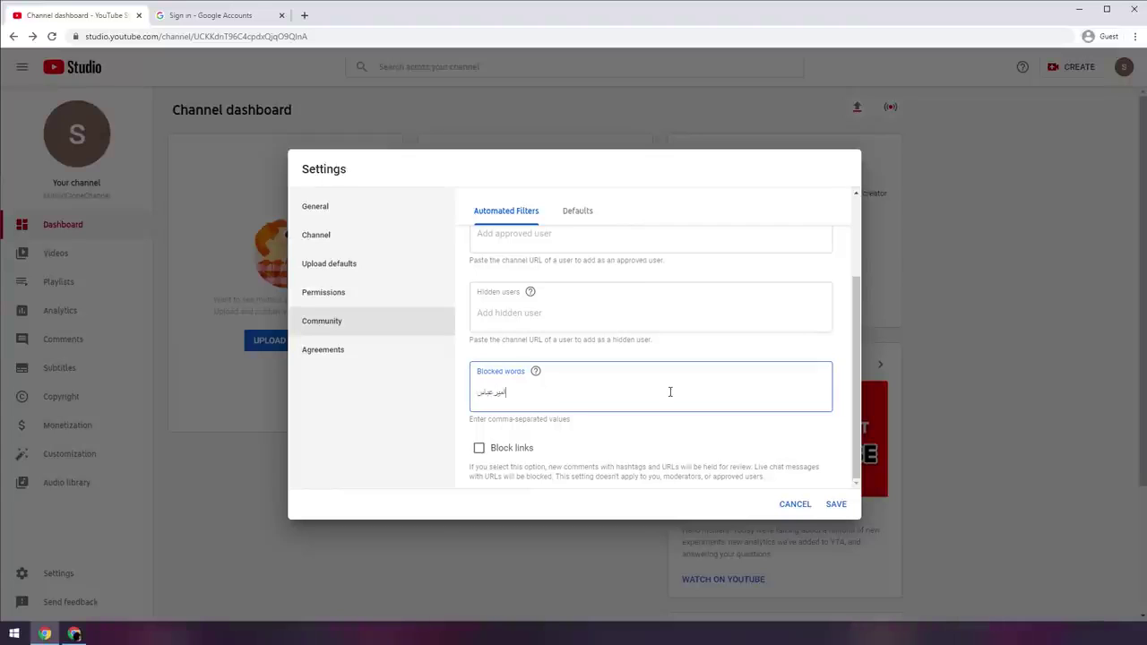
key(Return)
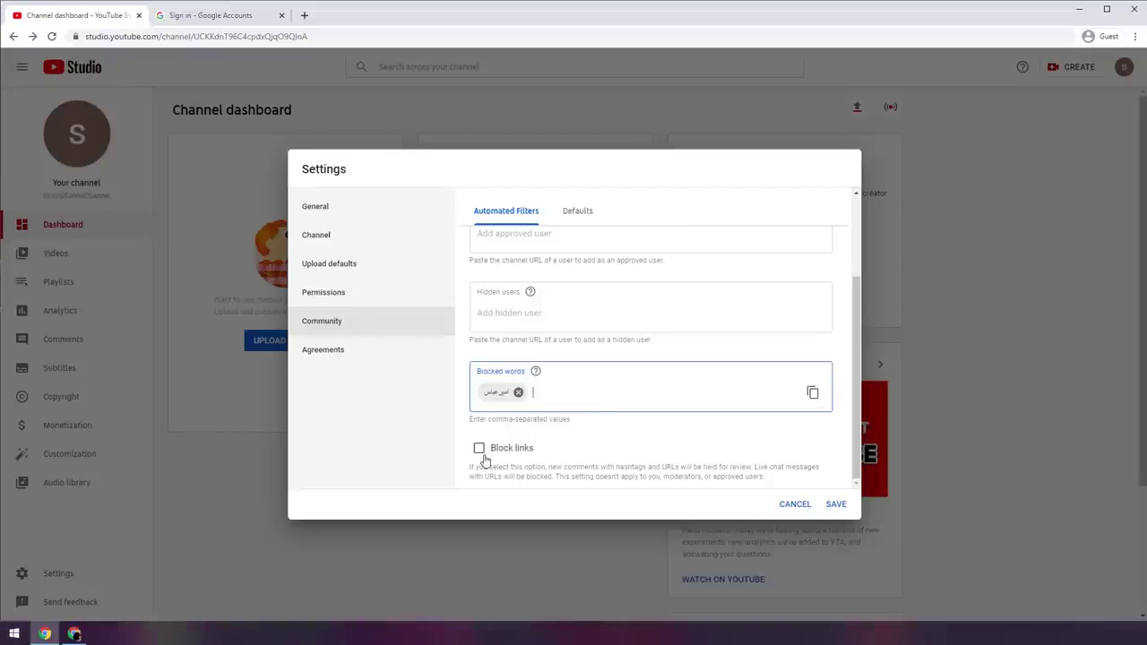
click(478, 450)
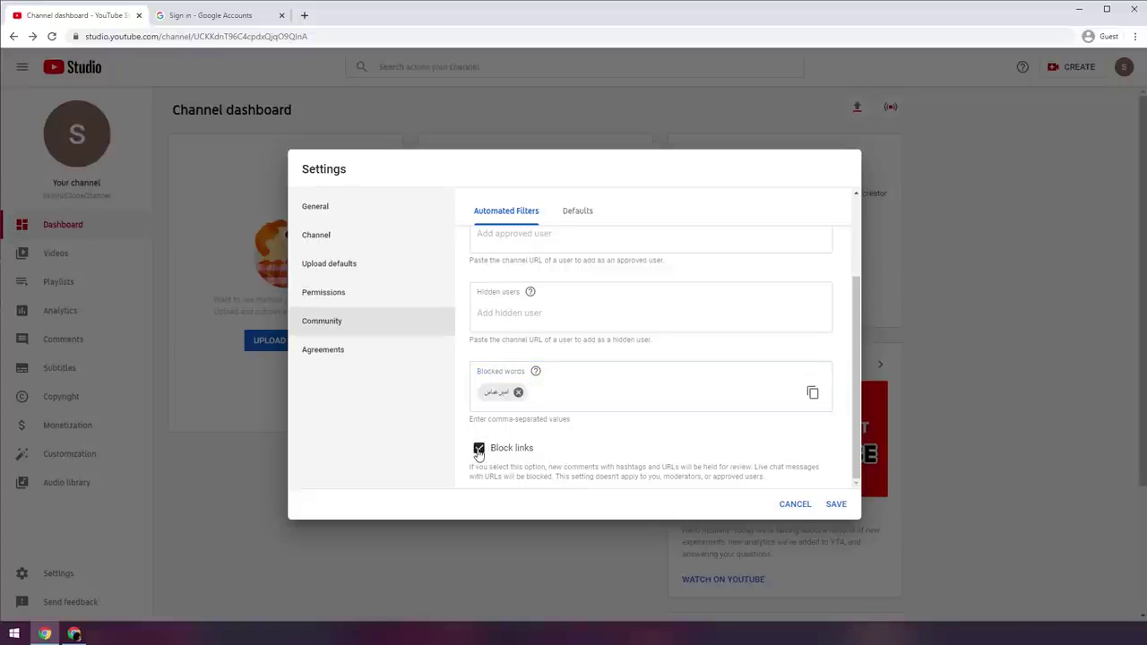
click(479, 452)
View Agreements, then move channel permissions into Studio and open the invite form
click(323, 350)
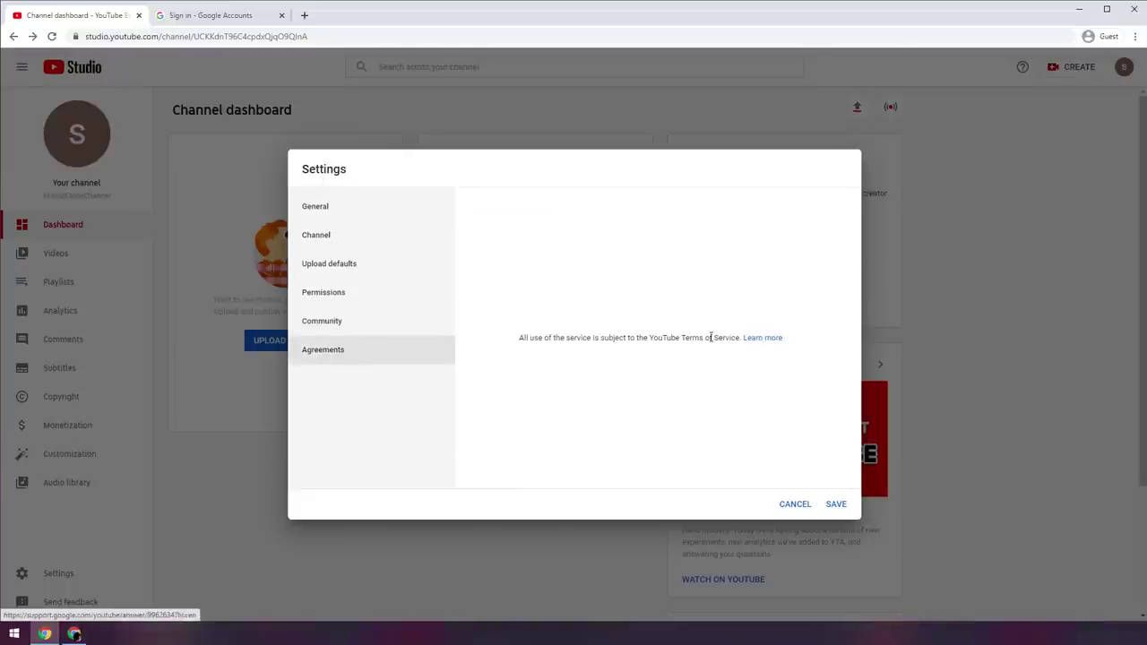
click(328, 296)
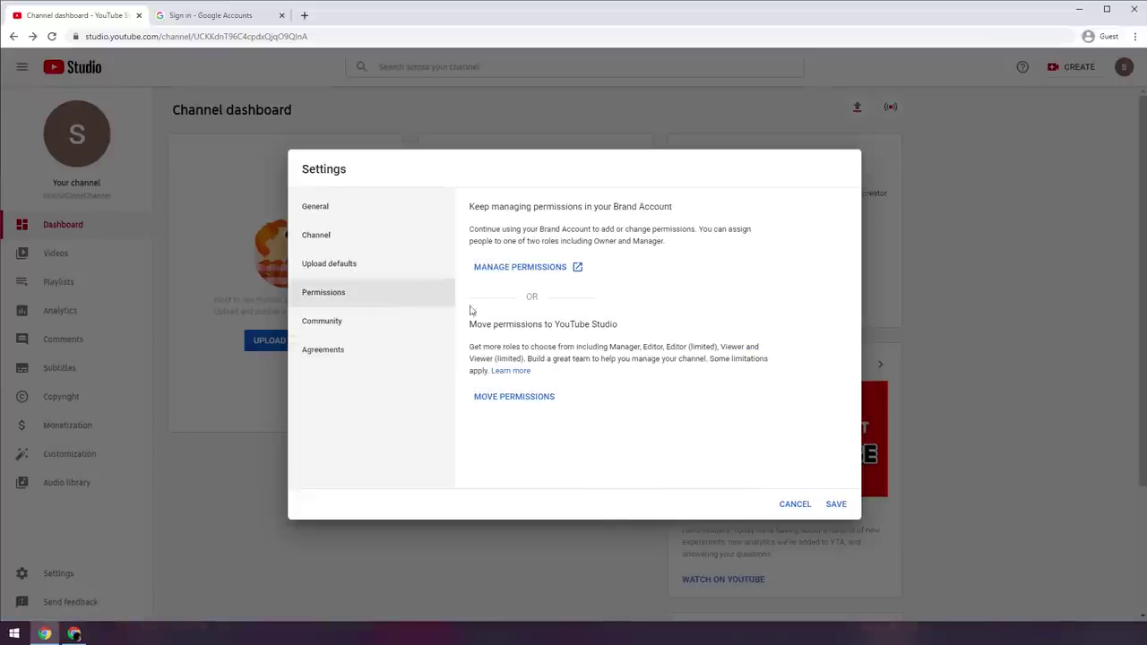
click(511, 409)
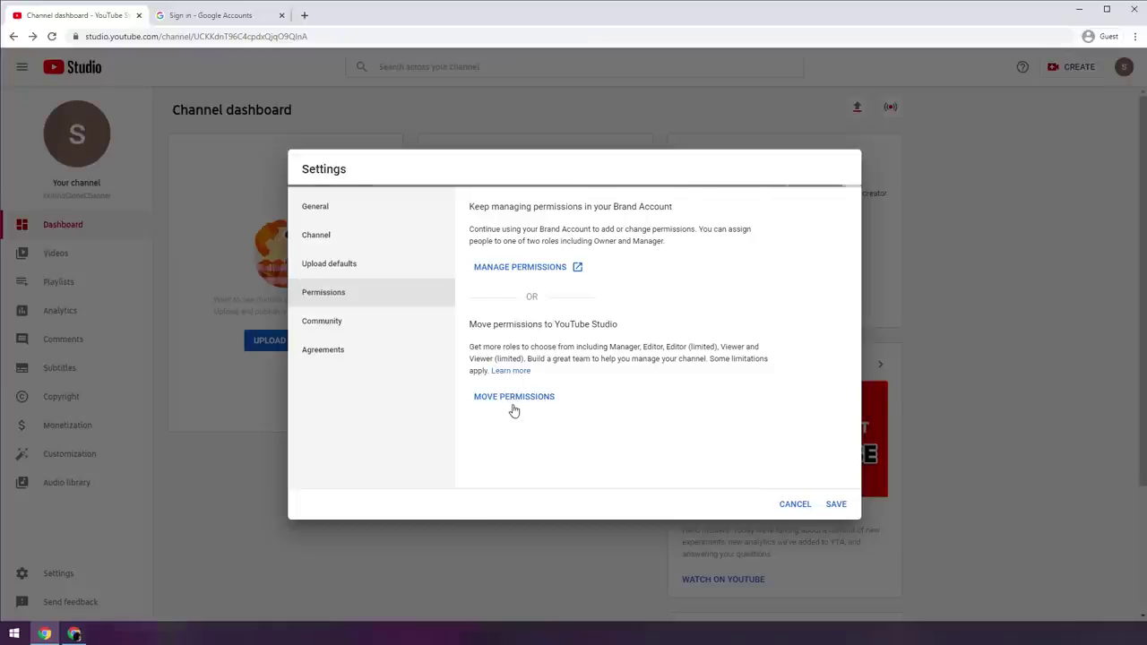
click(820, 208)
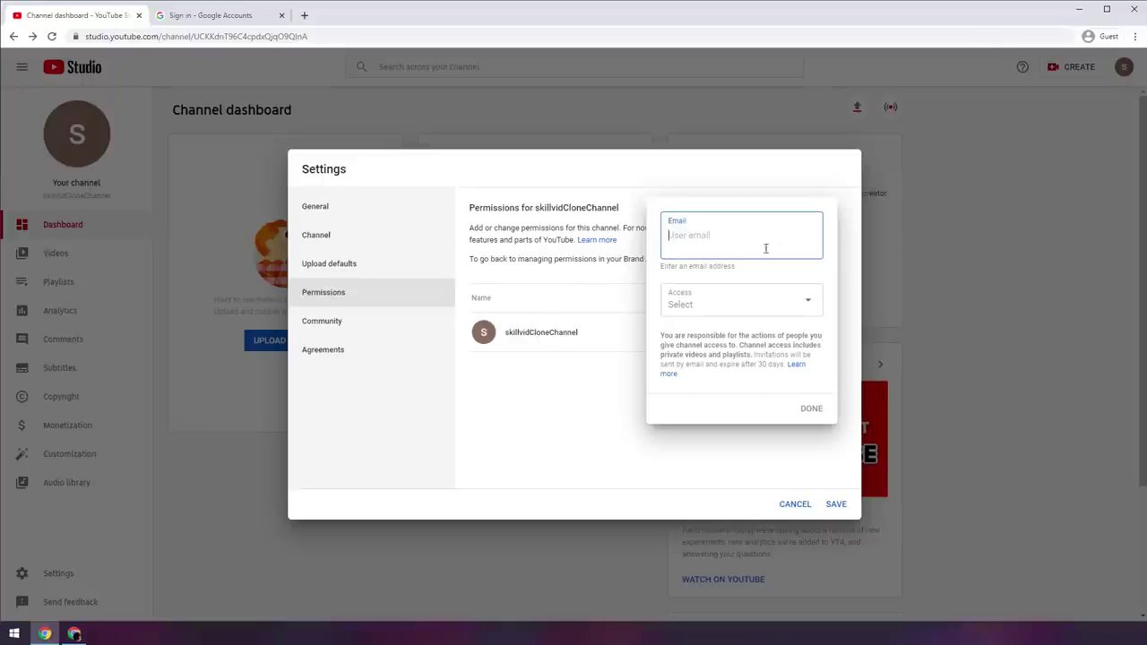
Look over the invite form's access roles without choosing one, then close the form
click(714, 310)
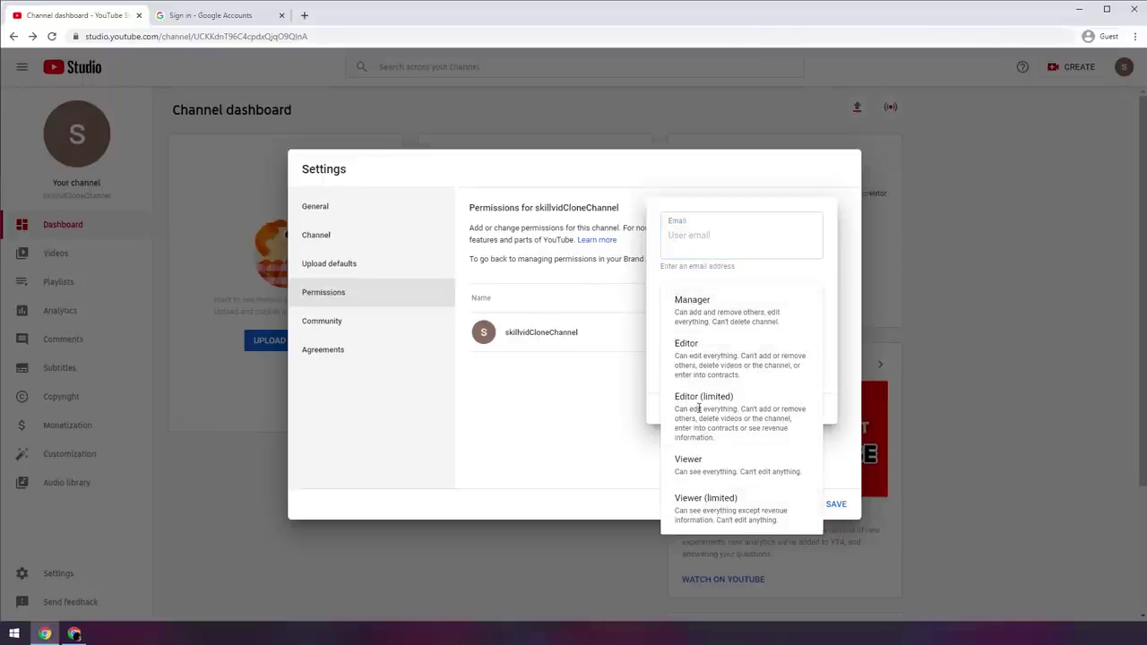
click(548, 391)
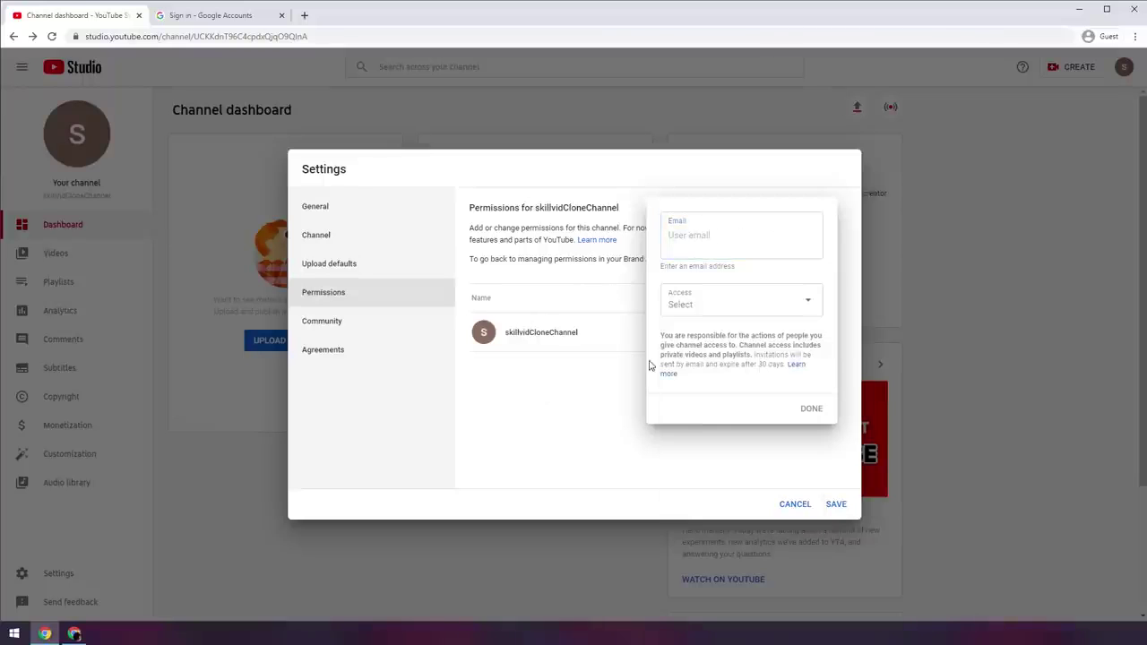
click(735, 462)
Reopen the invite, pick the Editor role, close it, and discard all unsaved settings changes
mouse_move(663, 336)
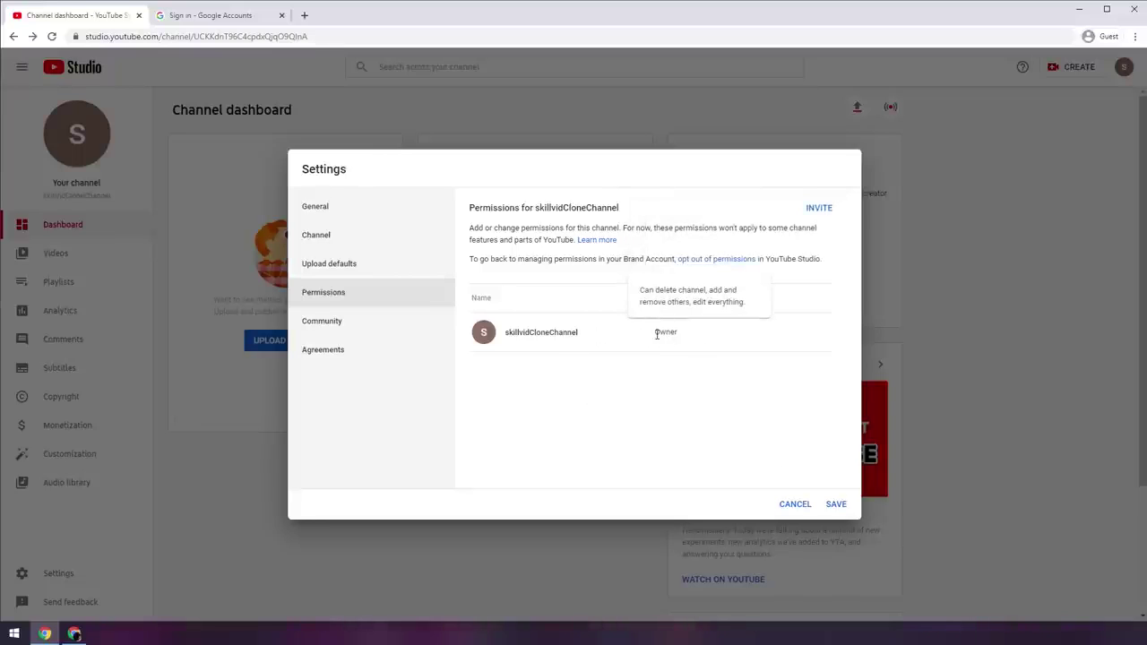
click(816, 213)
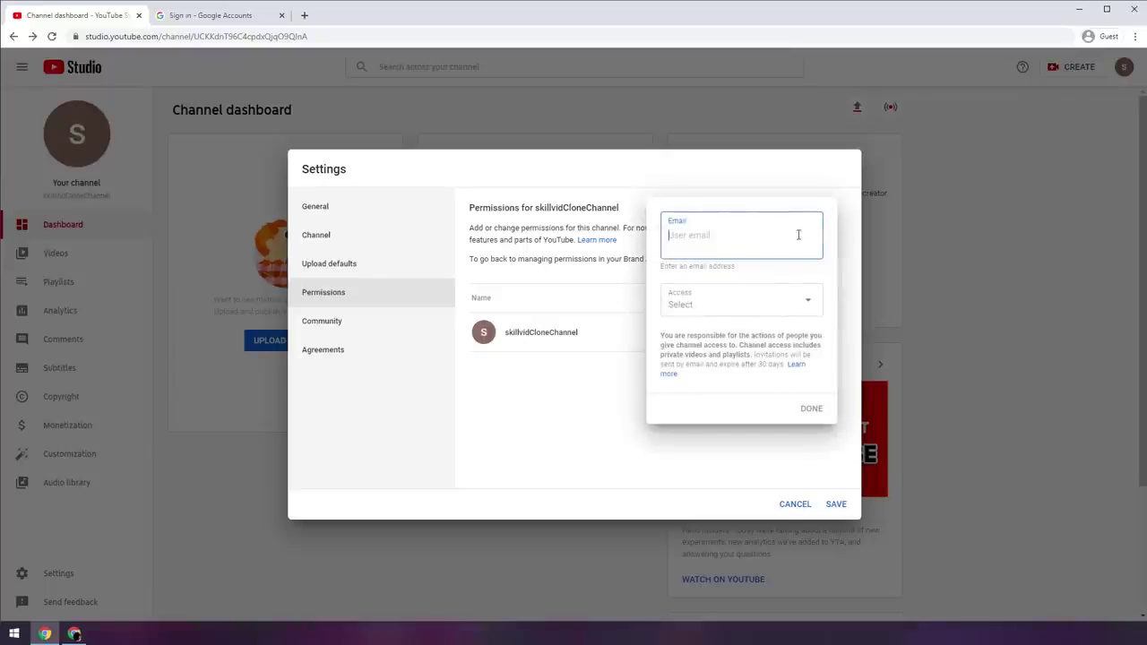
click(711, 310)
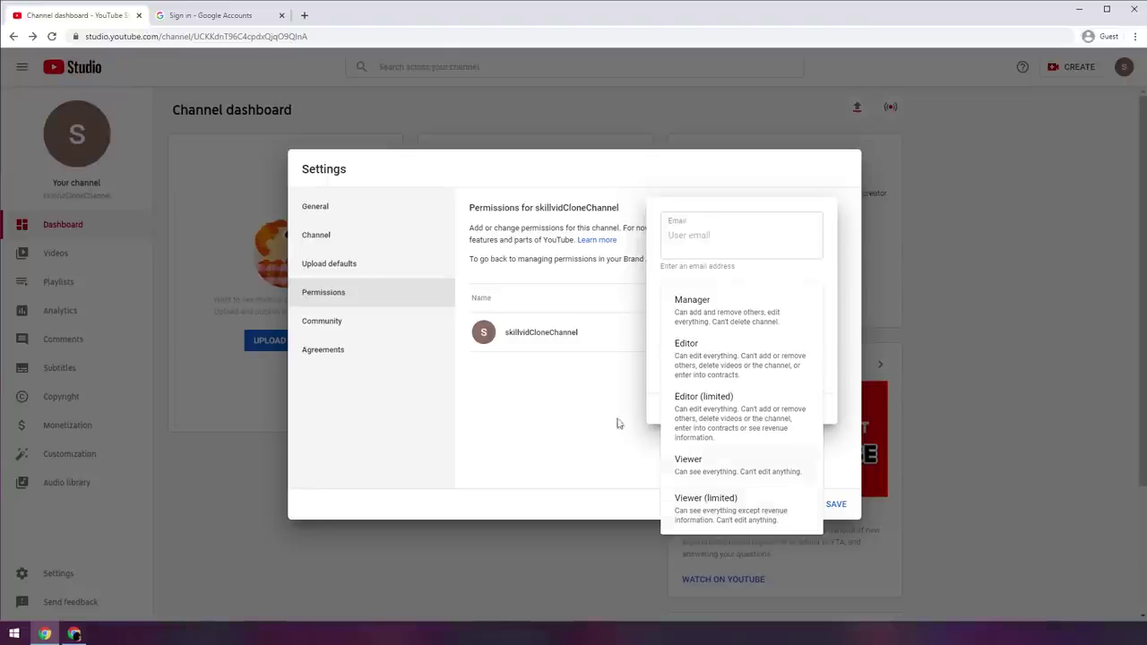
click(574, 423)
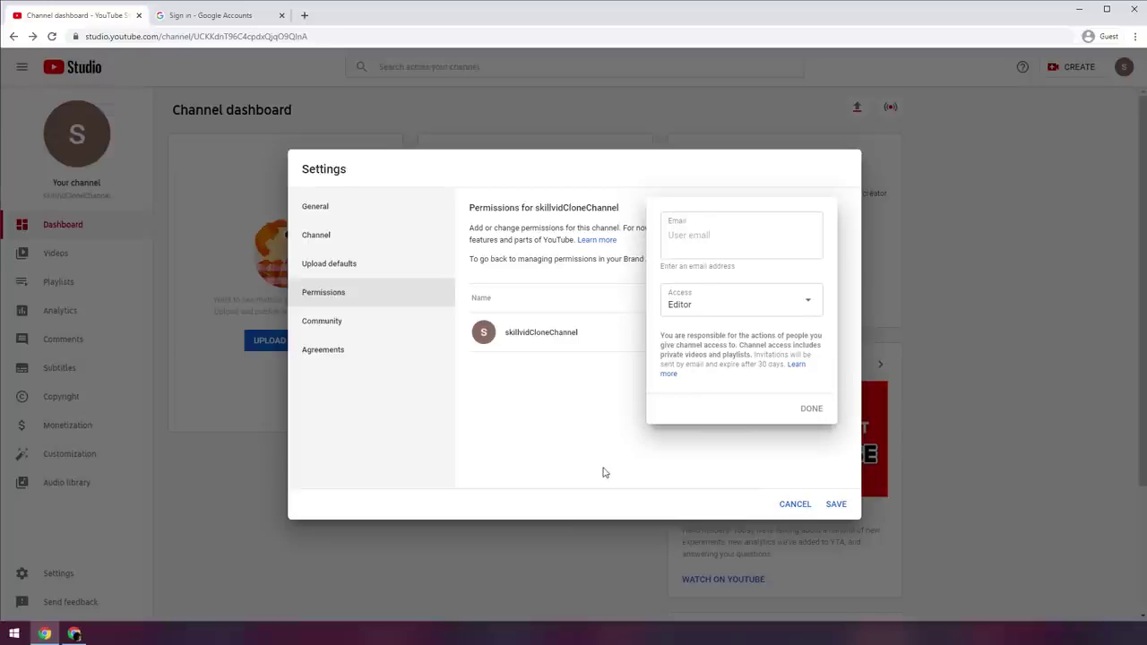
click(580, 418)
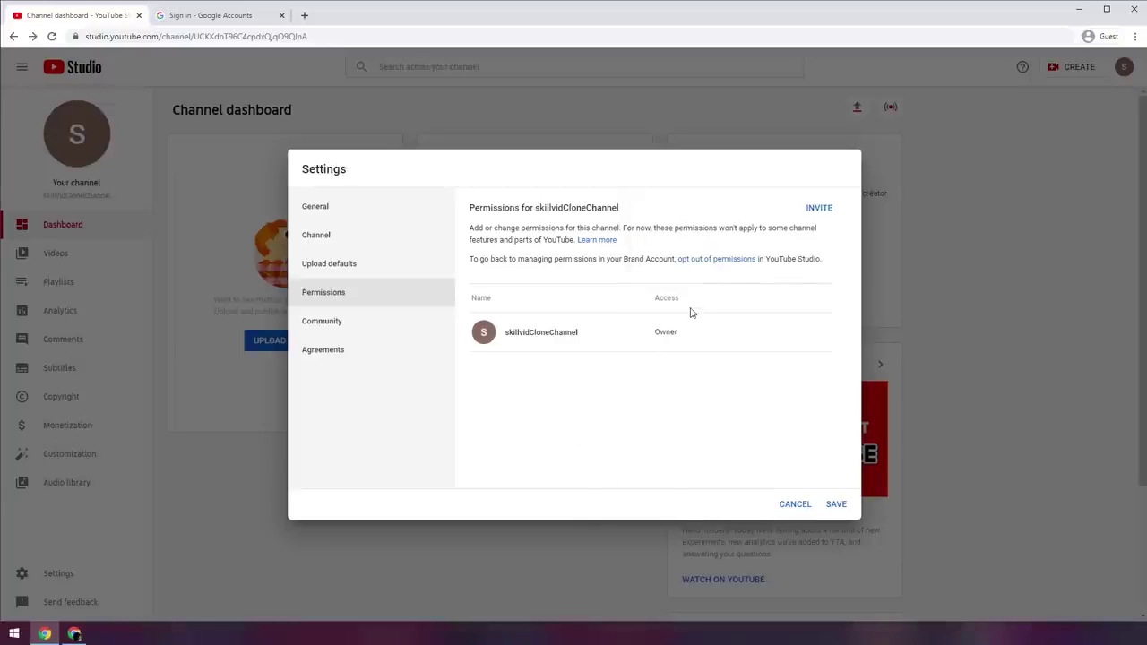
click(783, 507)
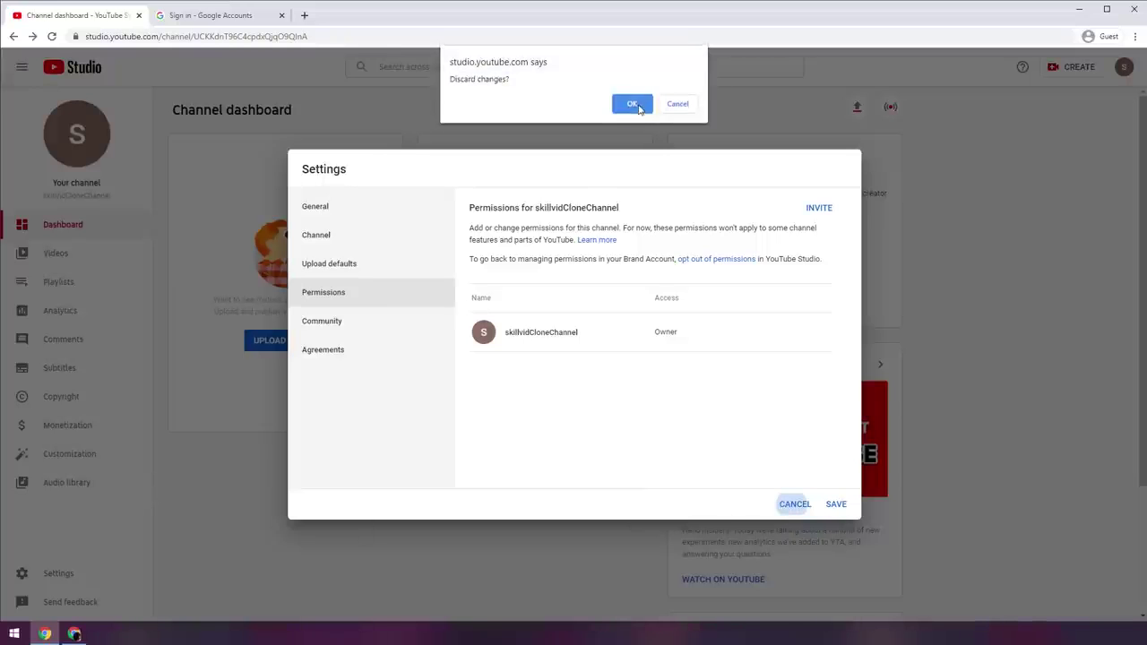
click(641, 107)
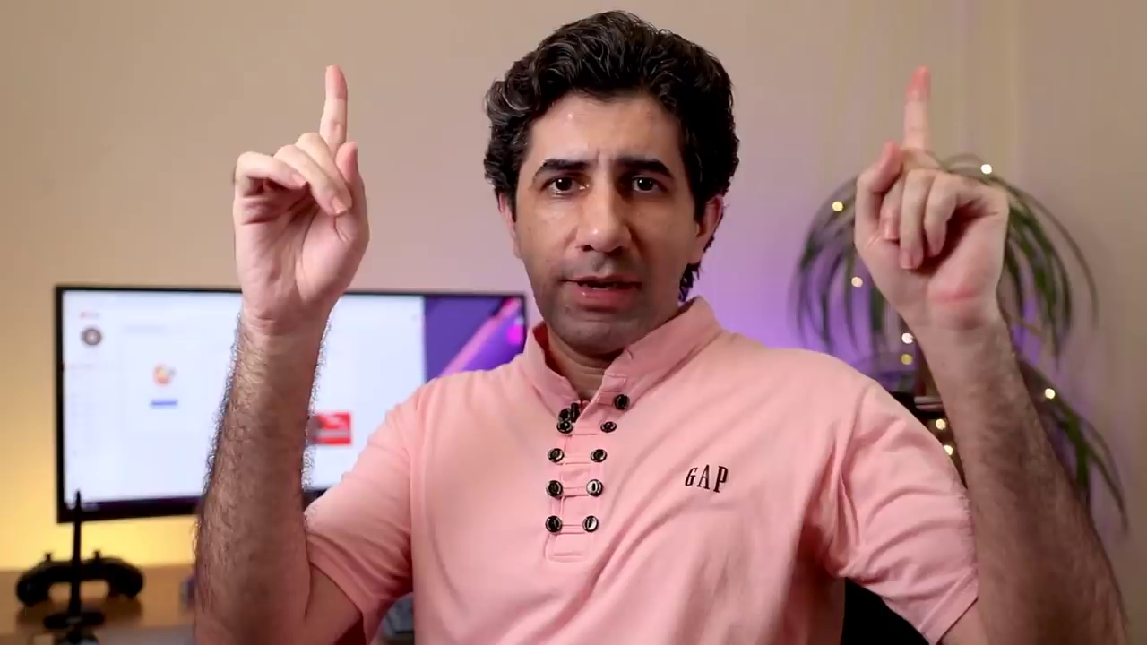